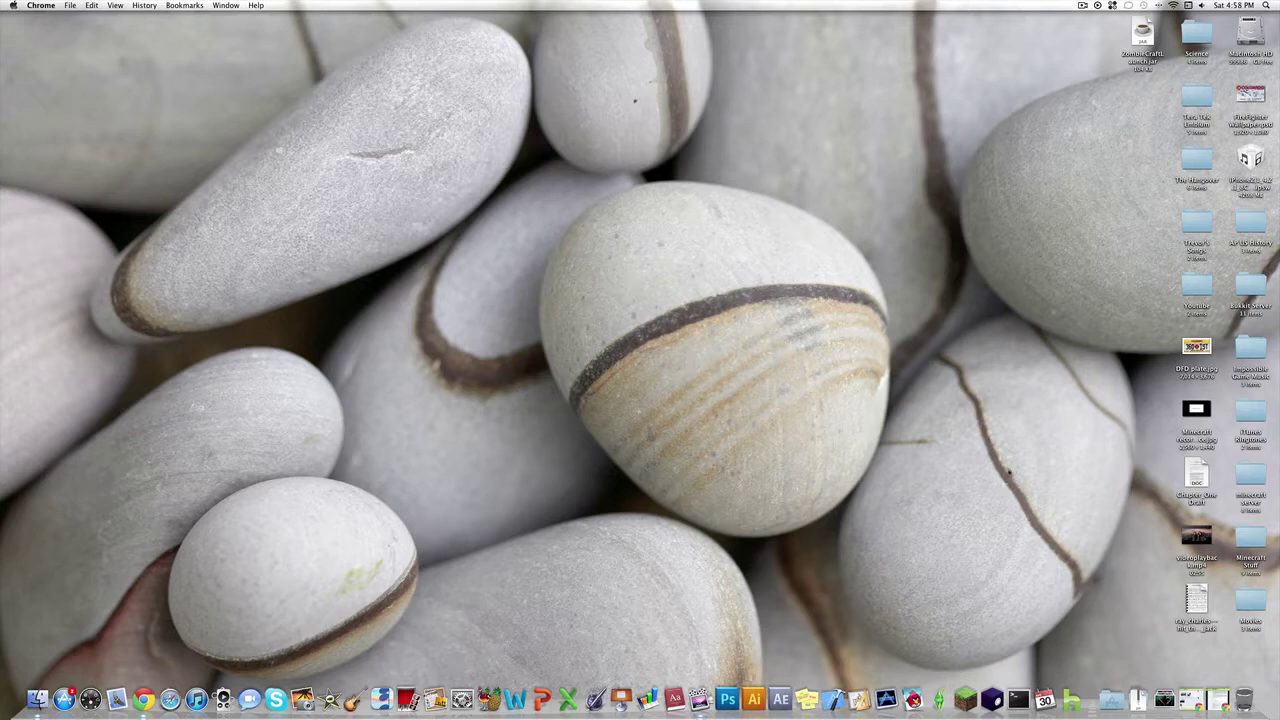
Step: In Risugami's forum post, locate the ModLoader heading and The Mods section
click(1216, 699)
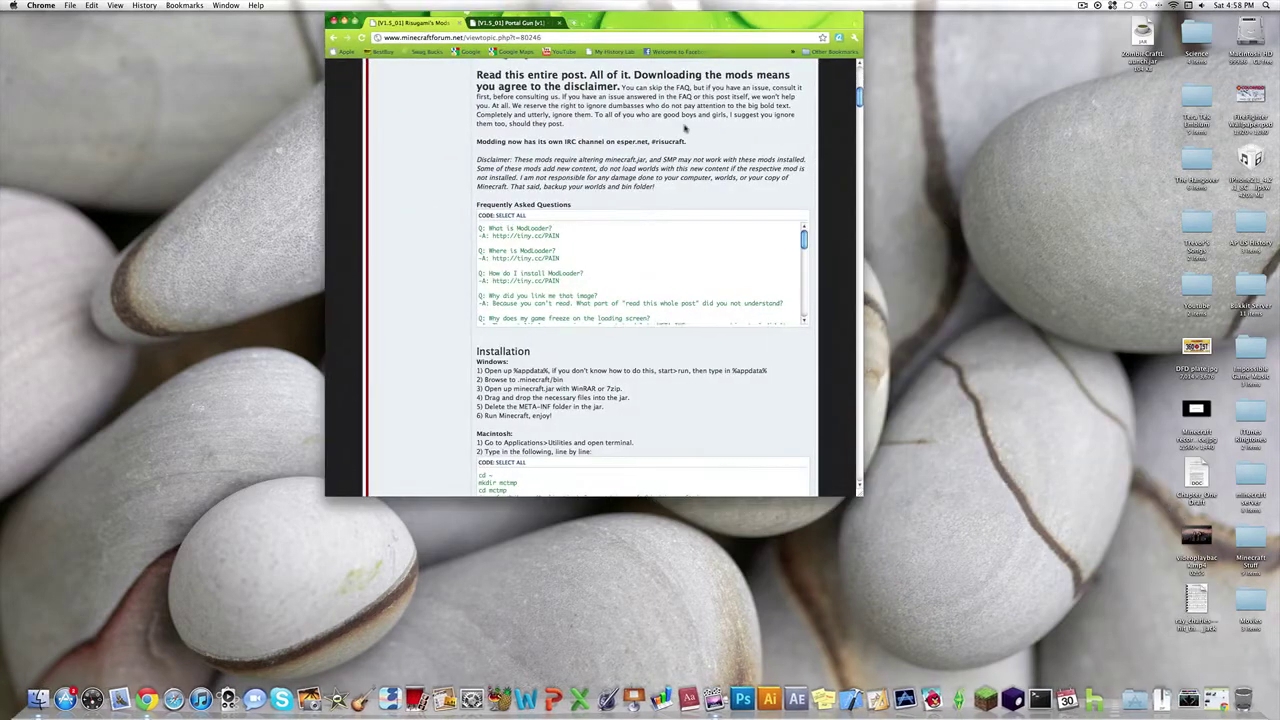
scroll(440, 160, up, 5)
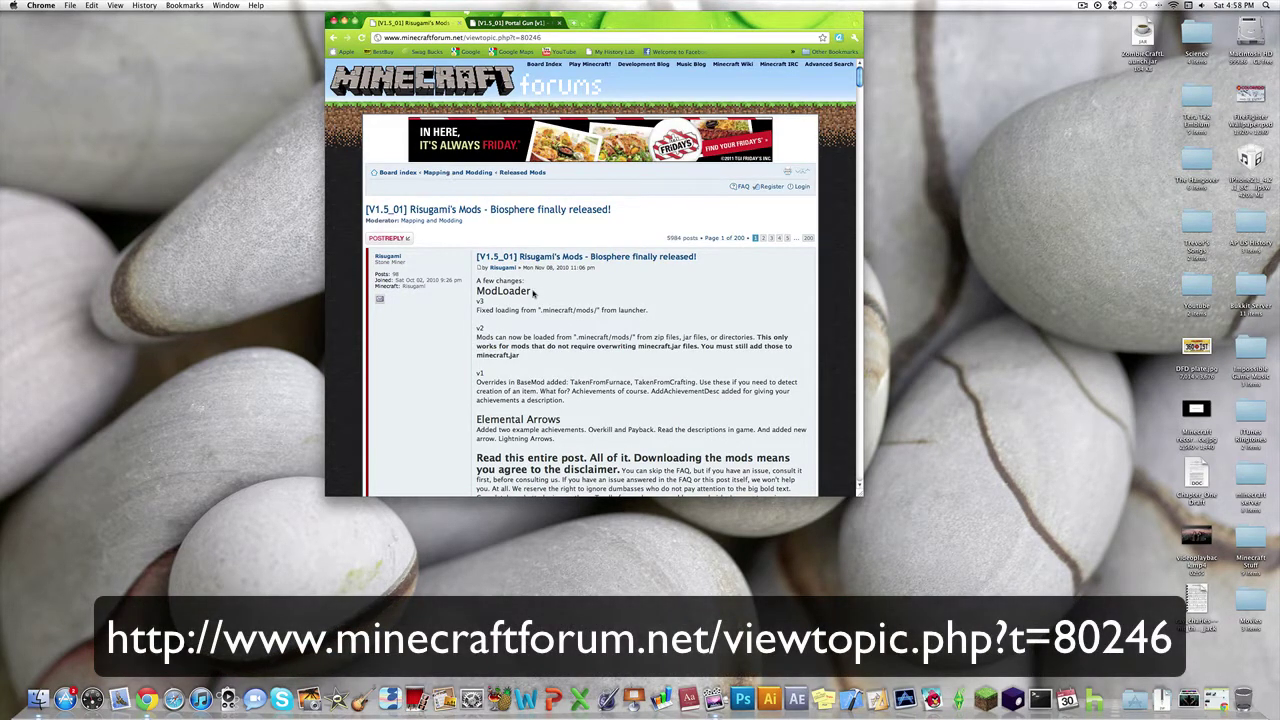
mouse_move(534, 292)
mouse_down()
mouse_move(480, 291)
mouse_move(532, 291)
mouse_up()
click(480, 291)
scroll(450, 331, down, 1)
scroll(450, 331, down, 5)
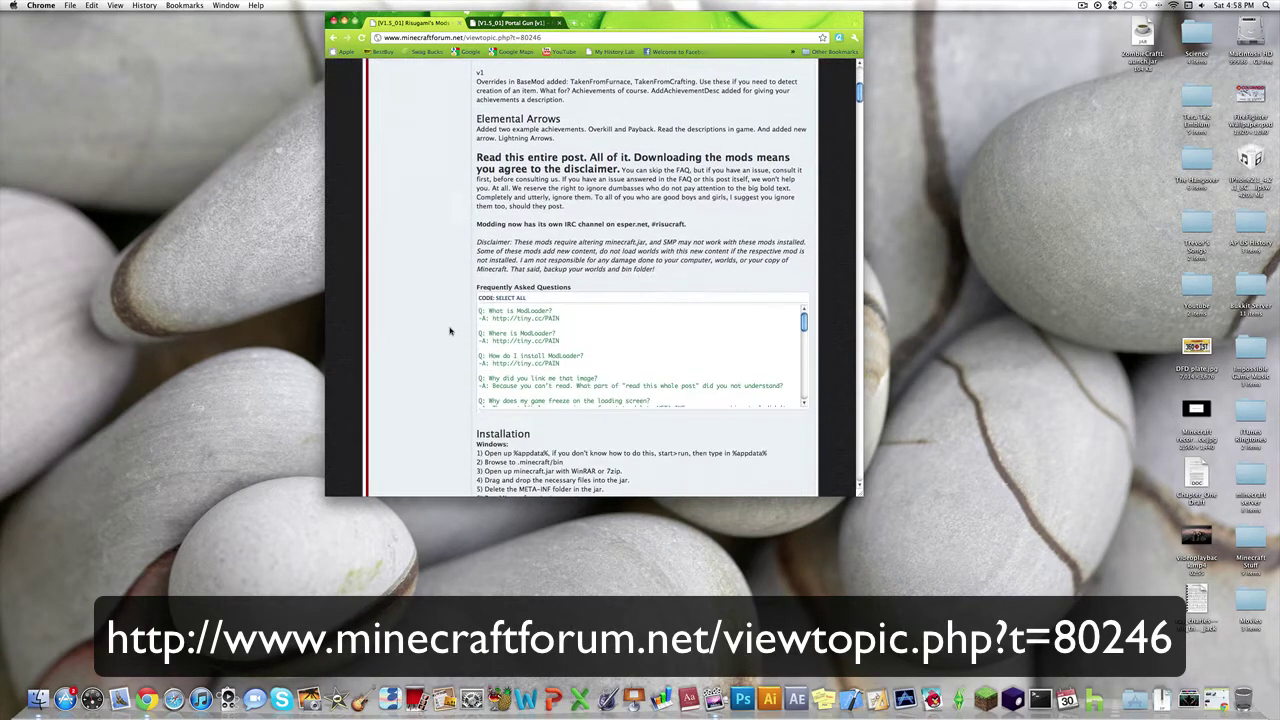
scroll(447, 281, up, 5)
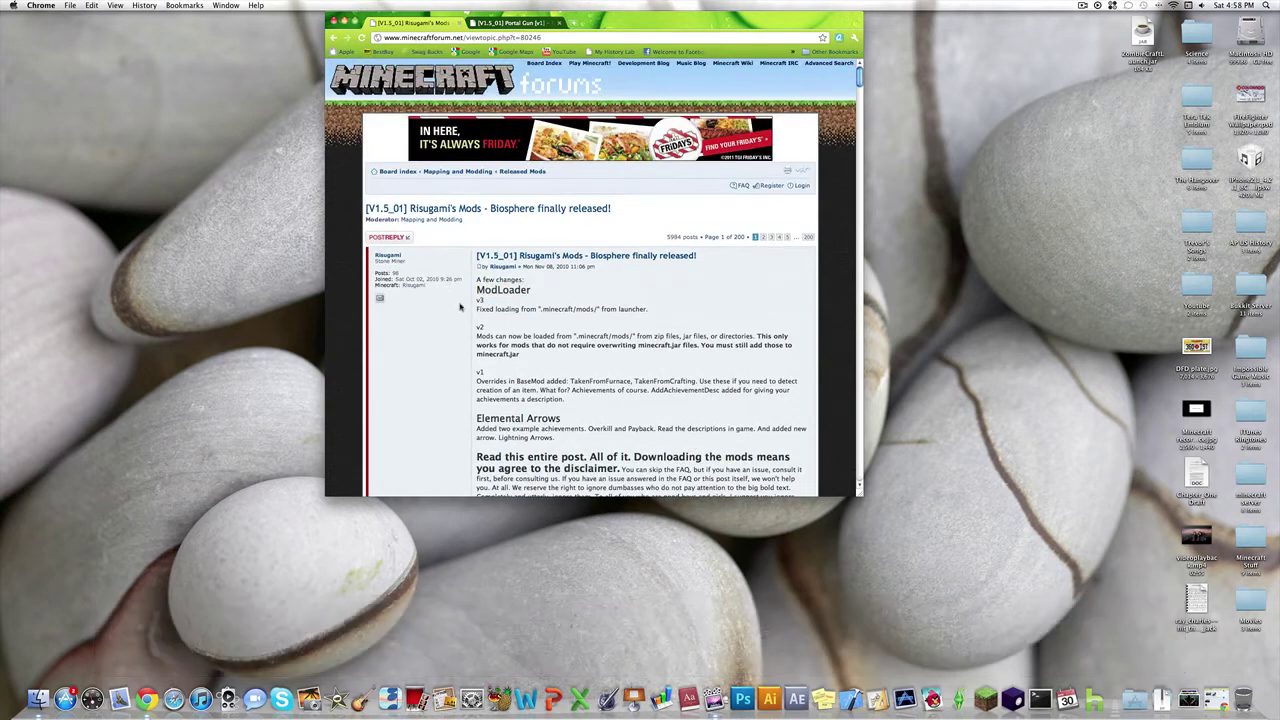
scroll(456, 279, down, 15)
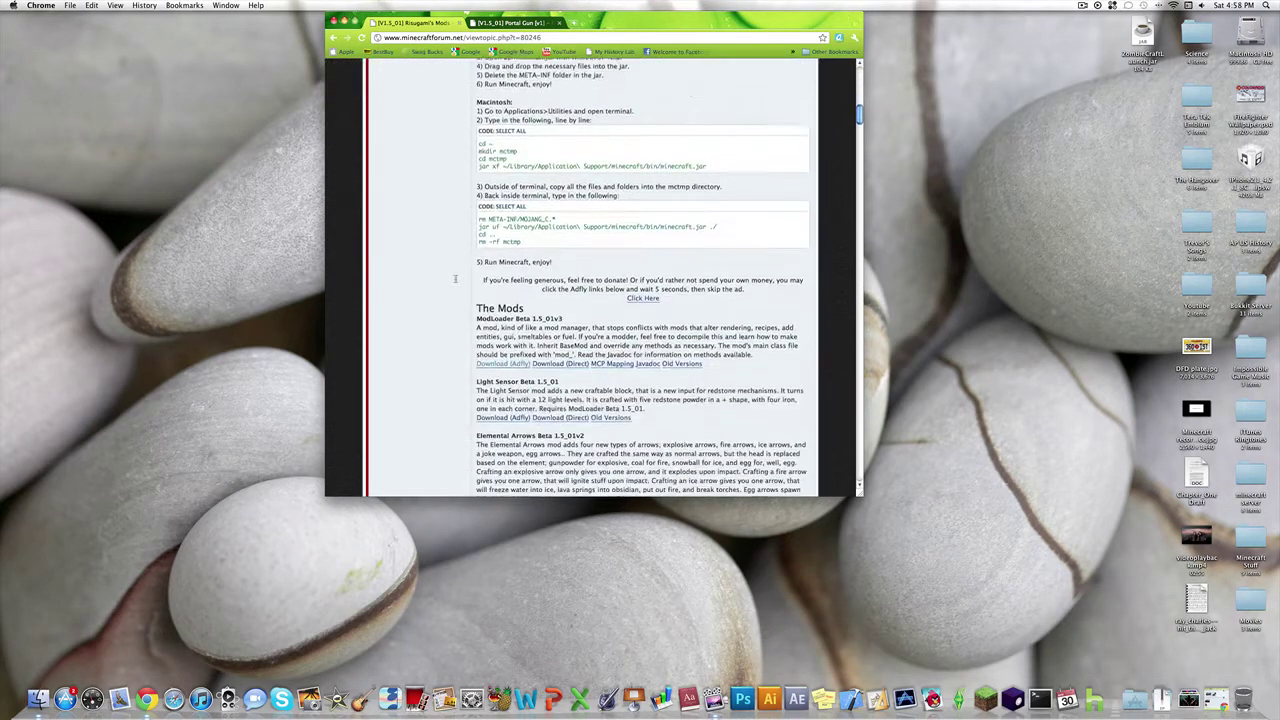
drag(475, 250, 531, 250)
Step: Move the downloaded AudioMod.zip and ModLoader zips from the download bar onto the desktop
scroll(560, 269, down, 2)
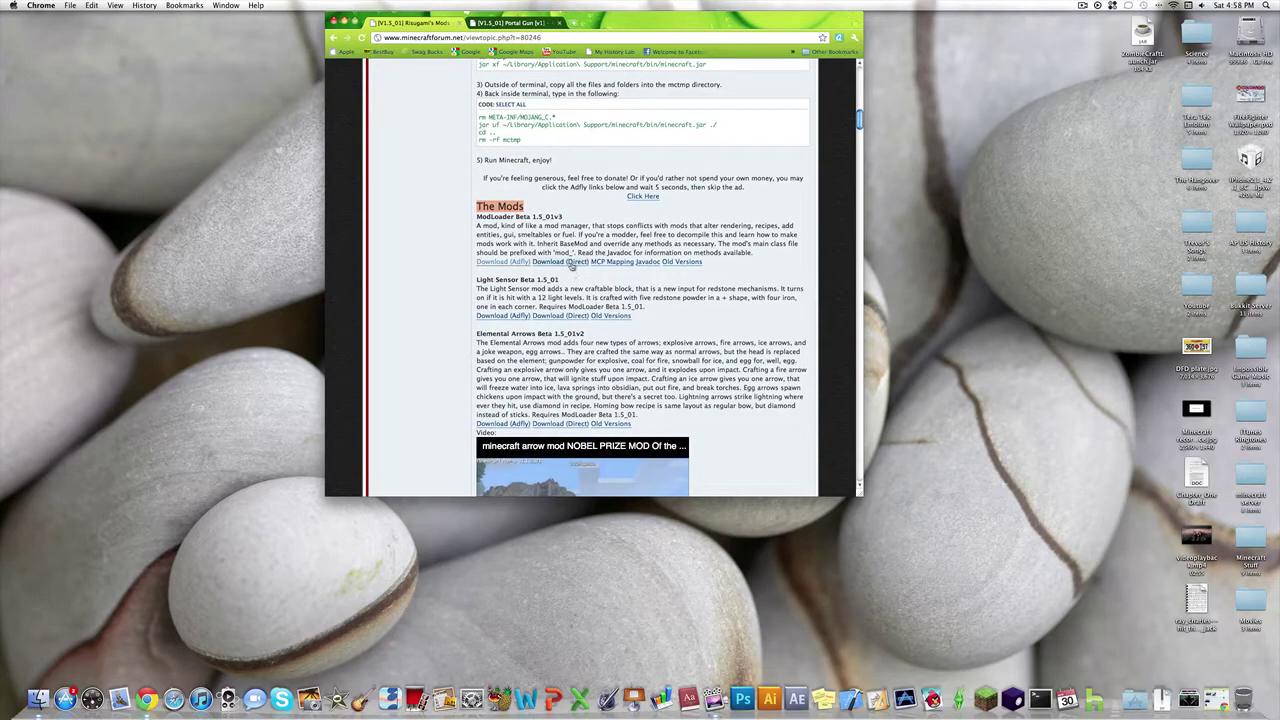
scroll(564, 297, up, 2)
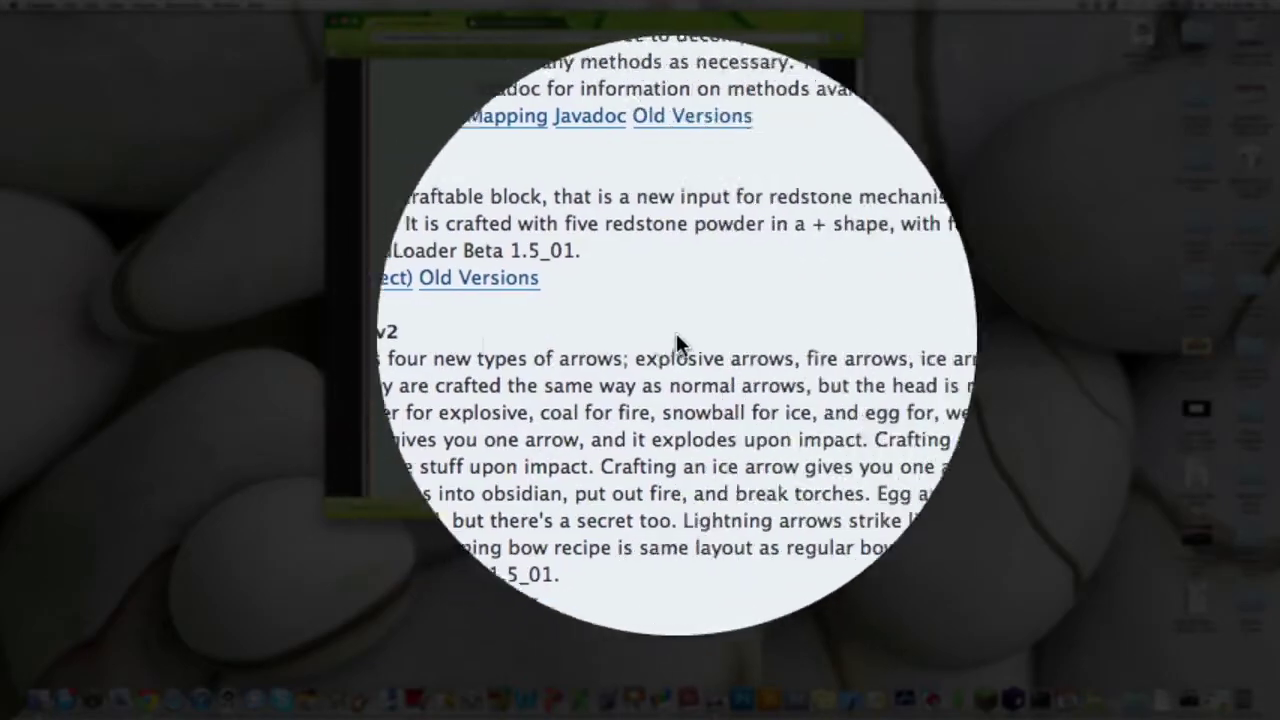
scroll(741, 375, down, 3)
scroll(742, 378, down, 10)
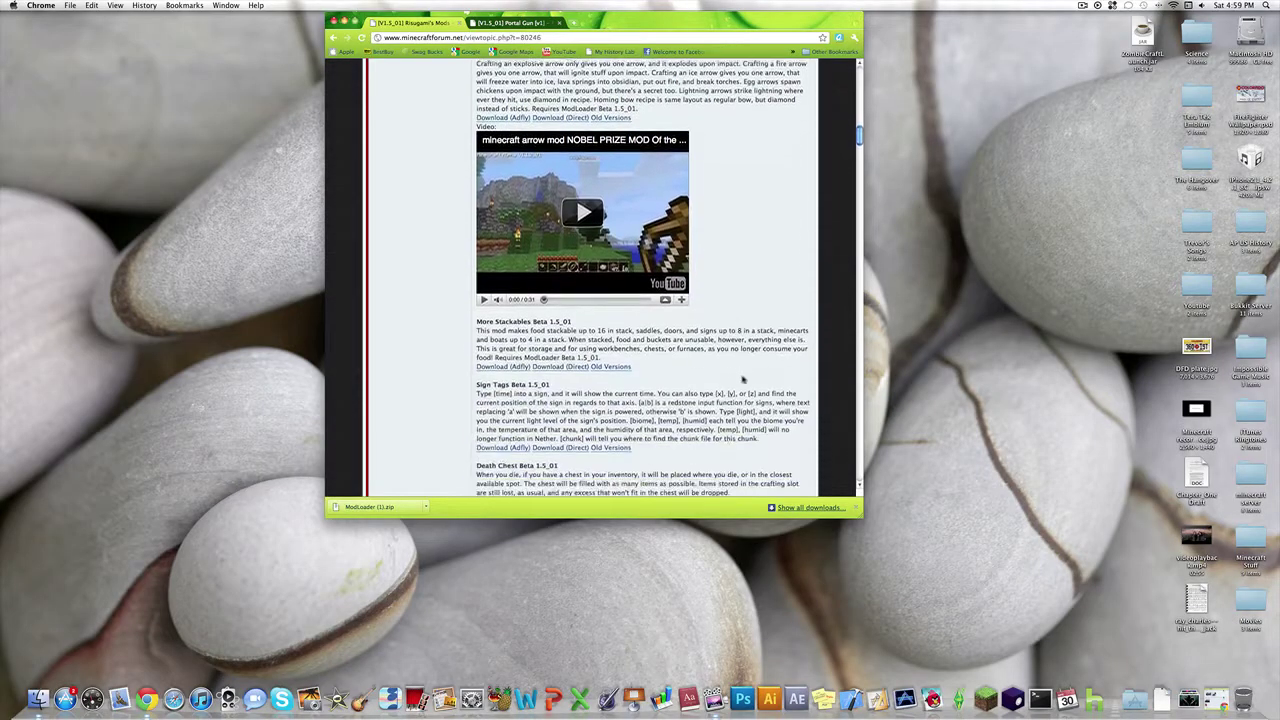
scroll(742, 376, down, 5)
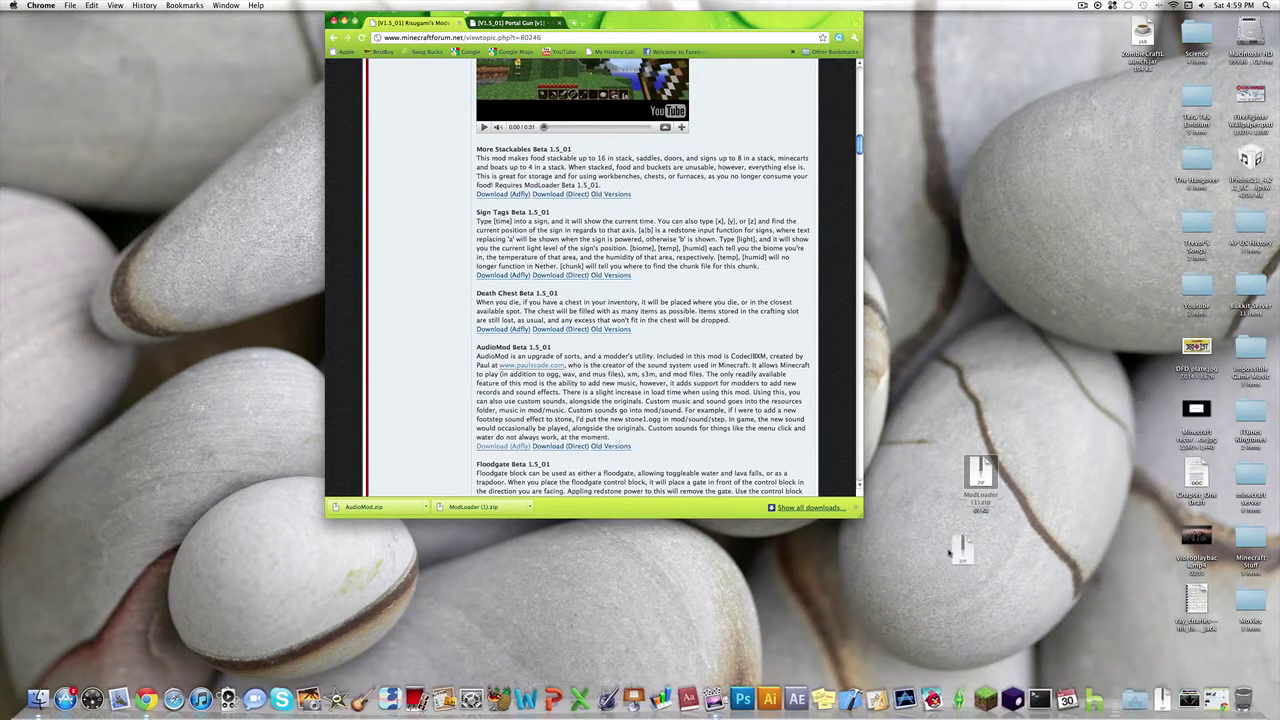
drag(969, 537, 969, 537)
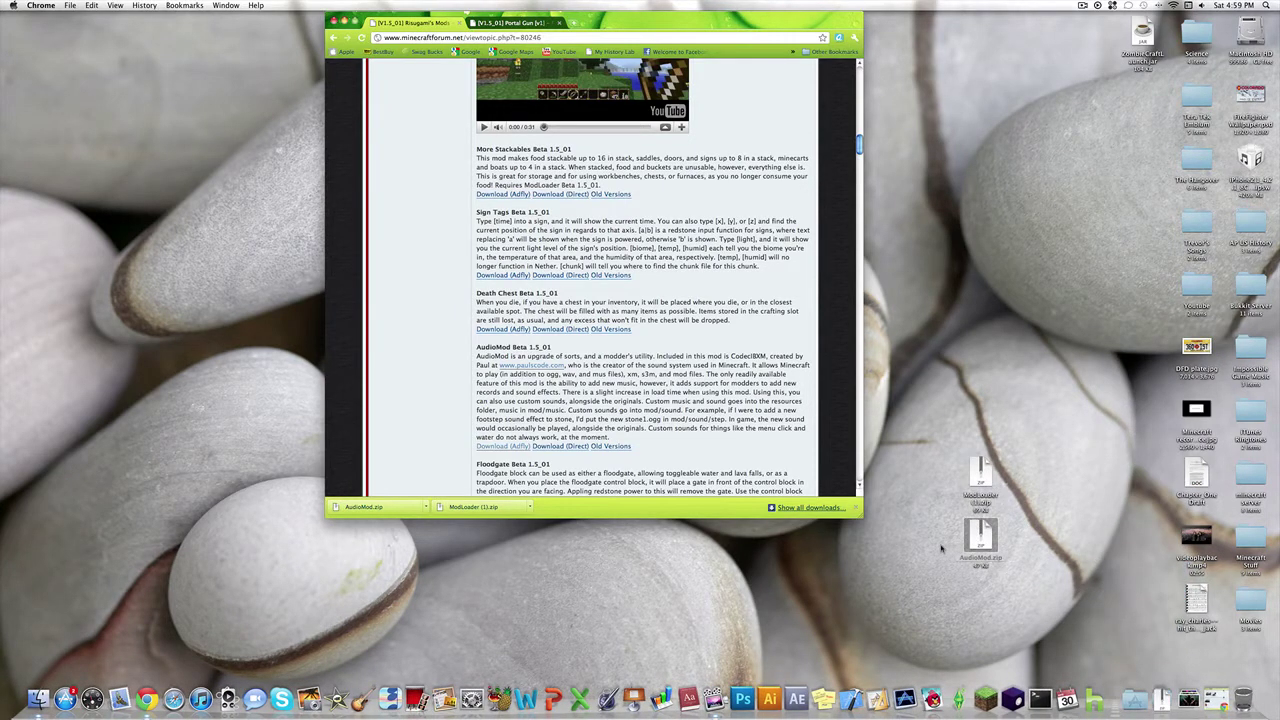
click(710, 193)
scroll(762, 419, up, 15)
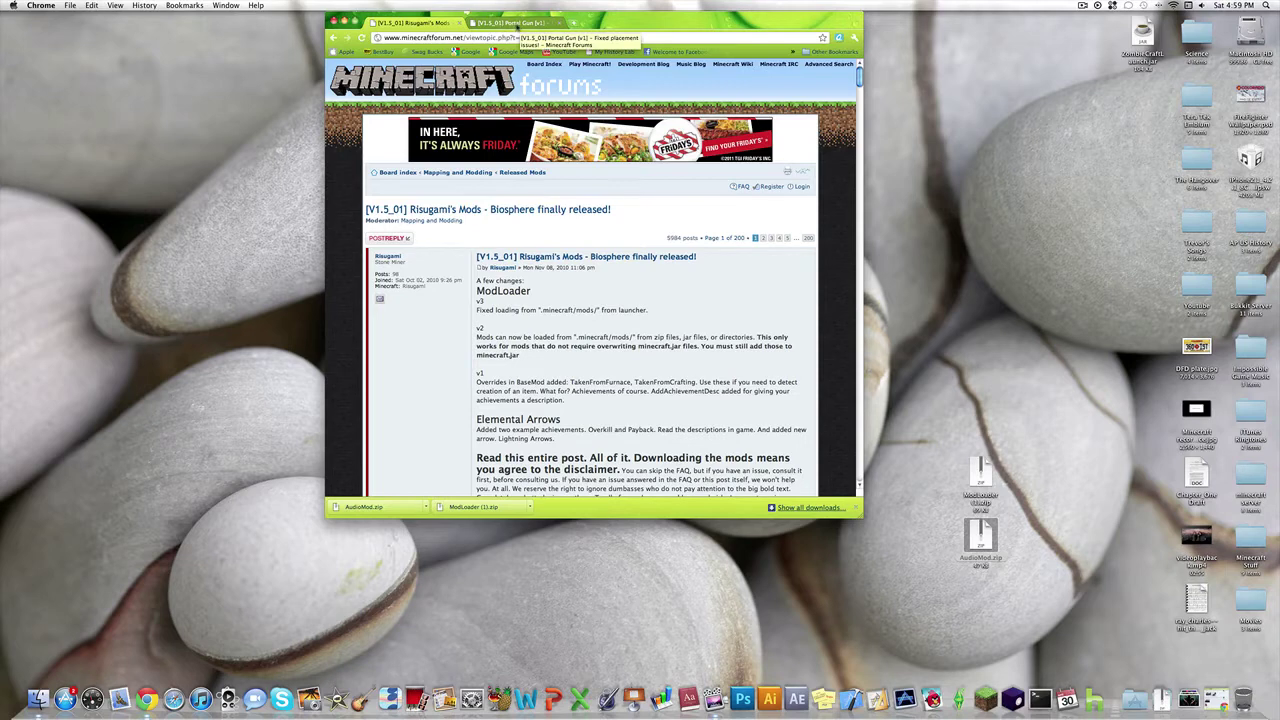
Step: Read down the Portal Gun [V1.5_01] post to its 'Head over to MCModCenter to download!' link
click(505, 25)
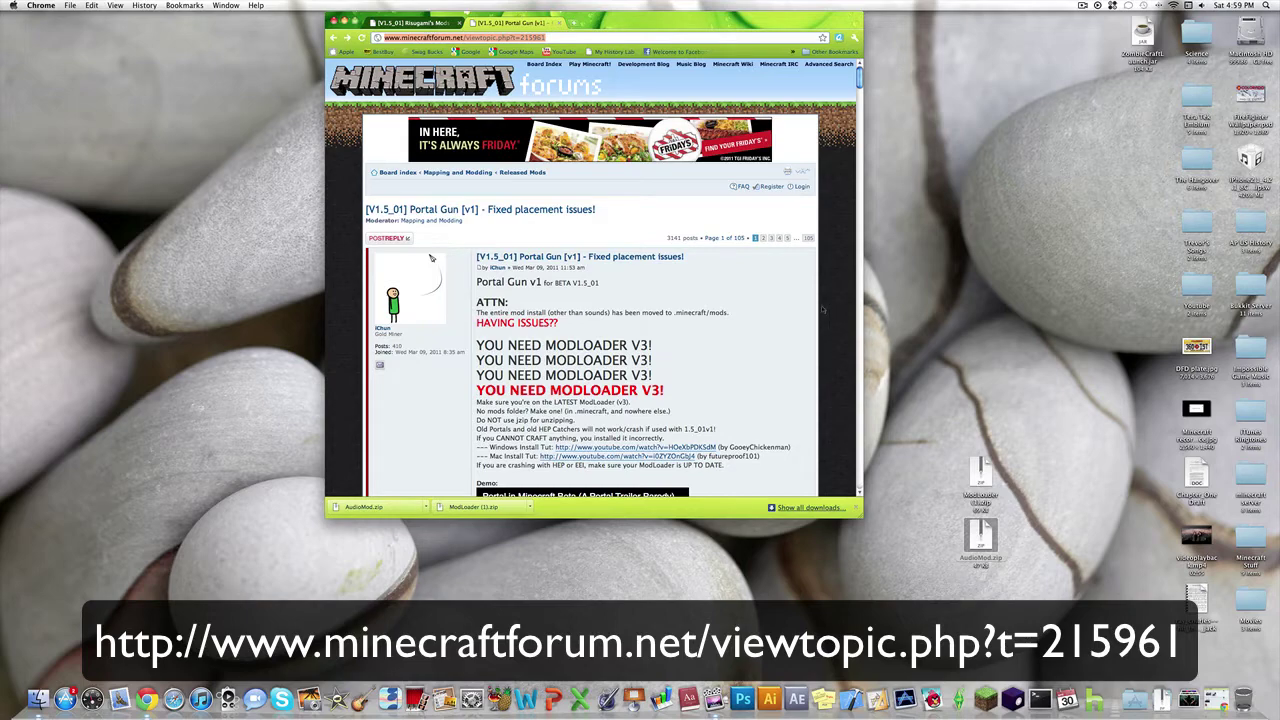
scroll(822, 310, down, 15)
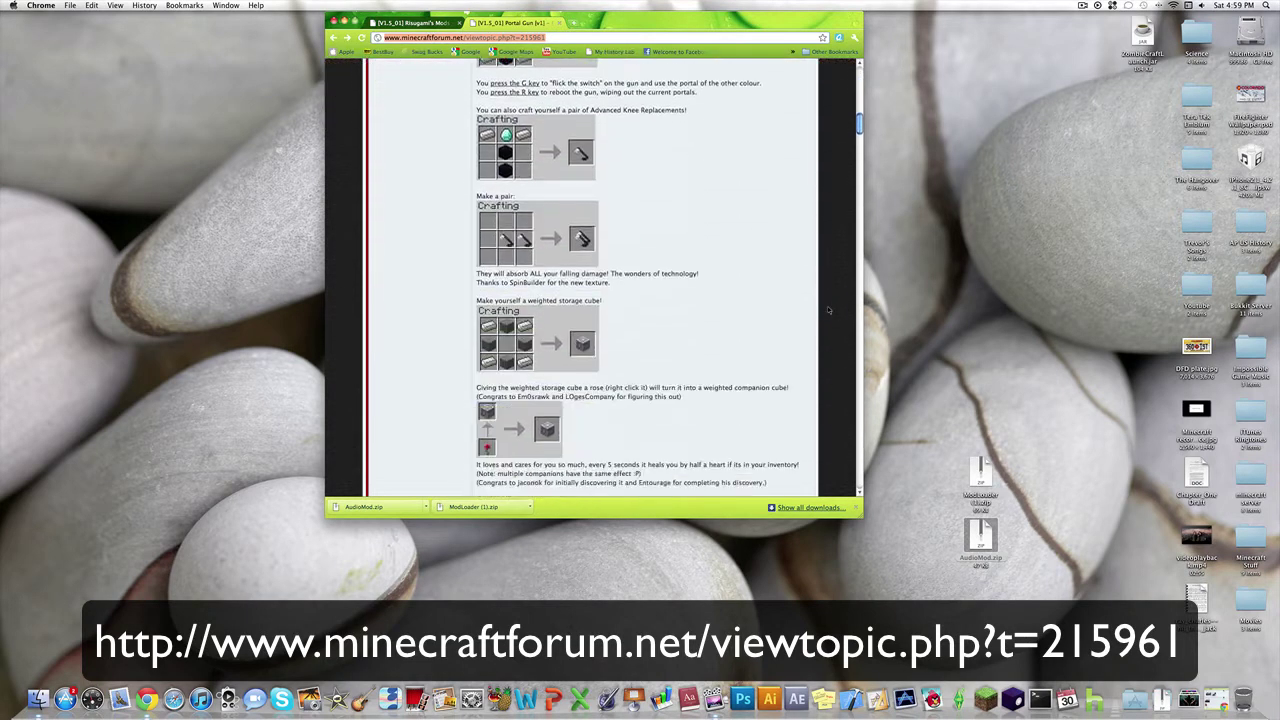
scroll(828, 310, down, 15)
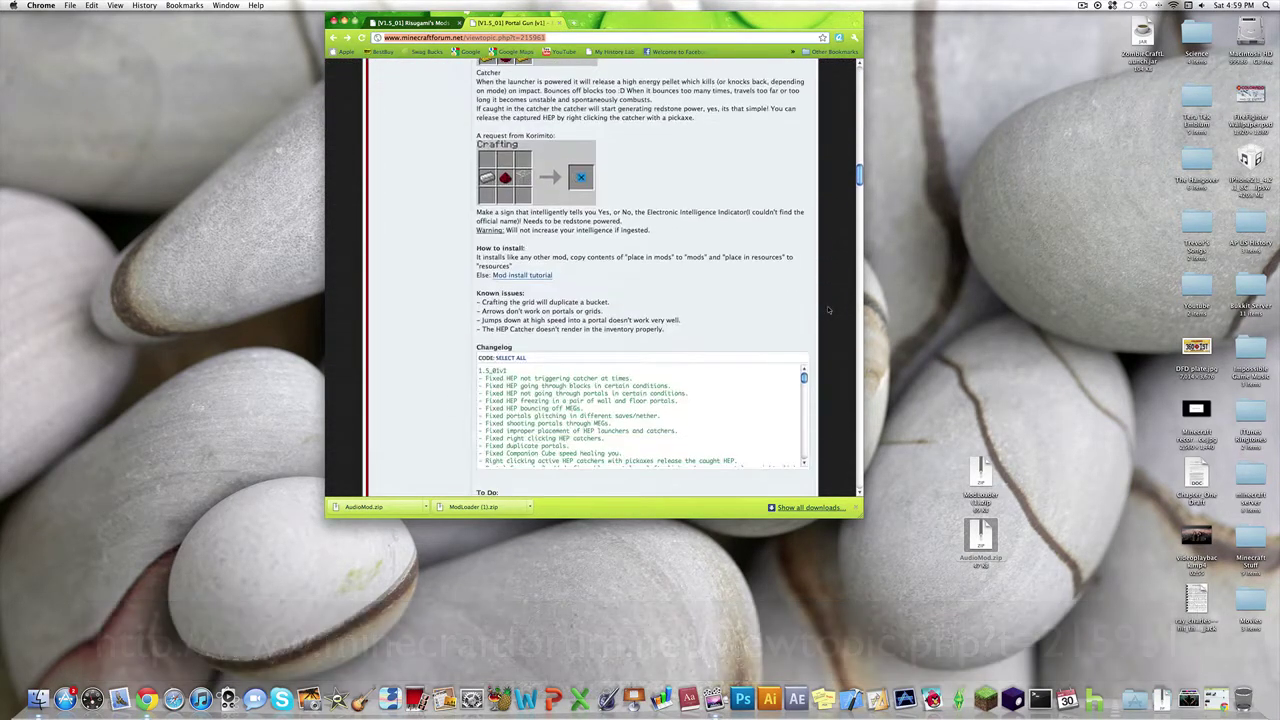
scroll(828, 310, down, 5)
scroll(828, 310, up, 10)
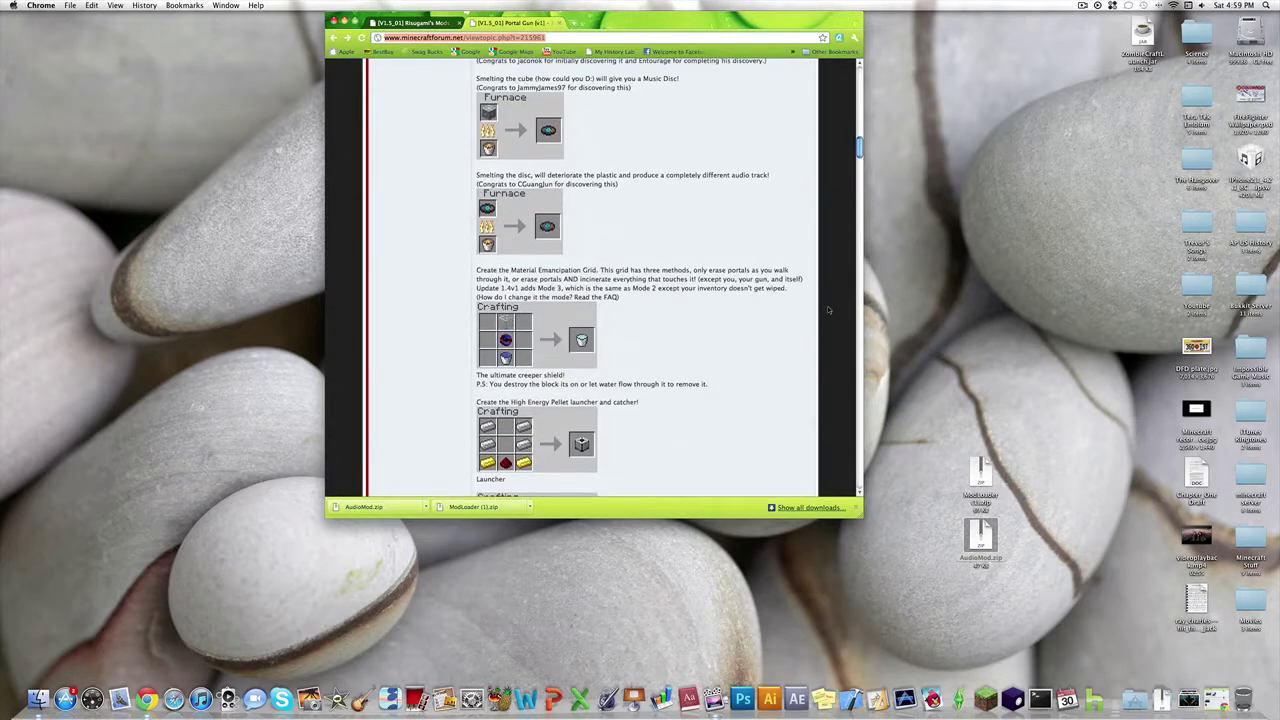
scroll(828, 310, up, 10)
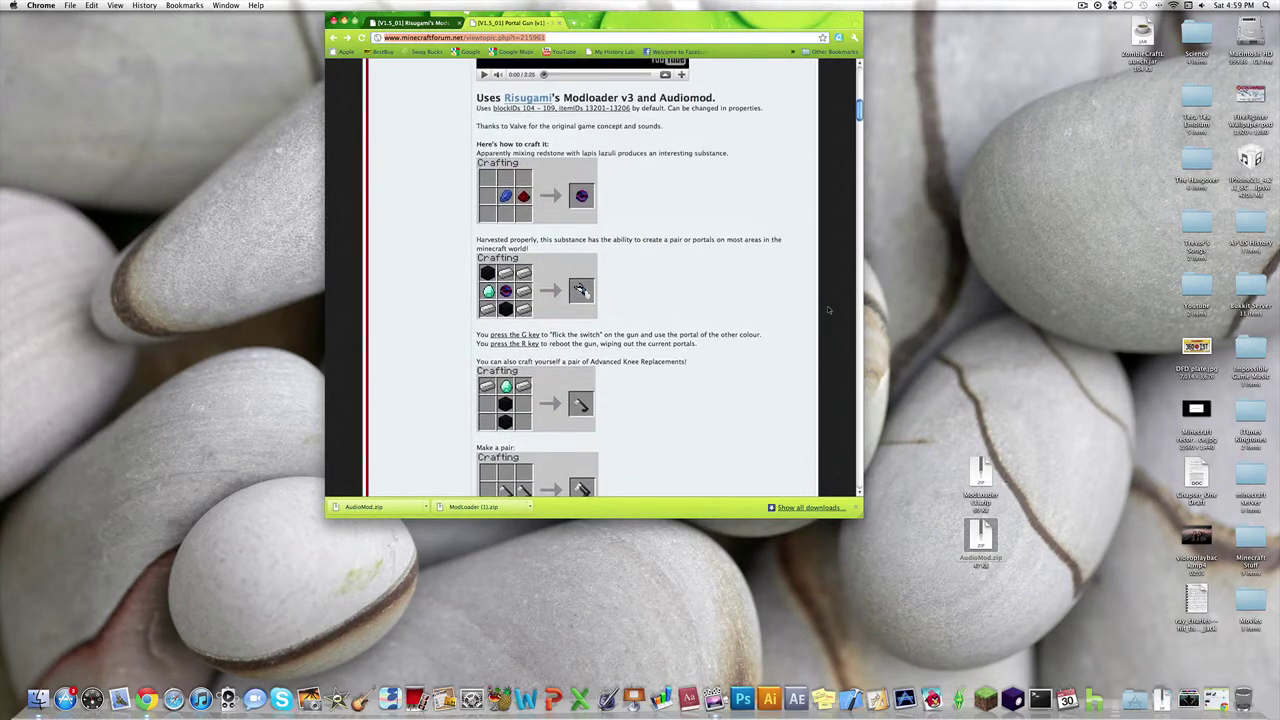
scroll(828, 310, down, 10)
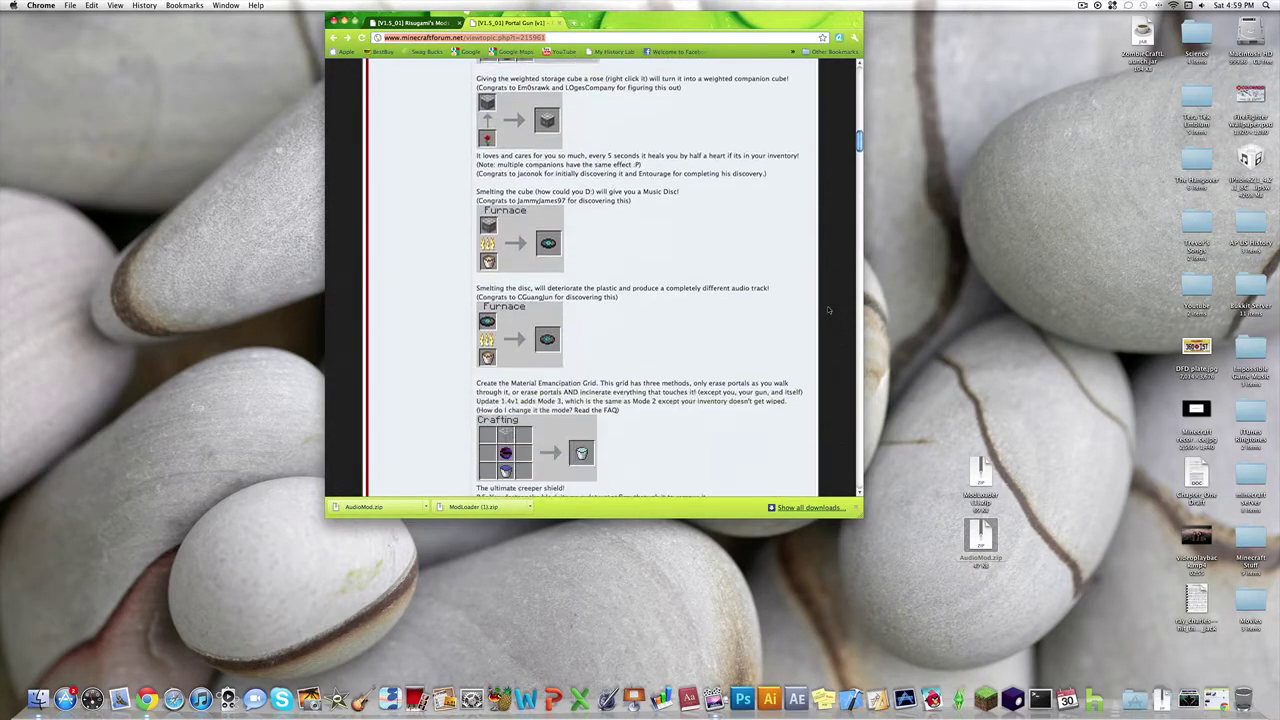
scroll(828, 310, down, 10)
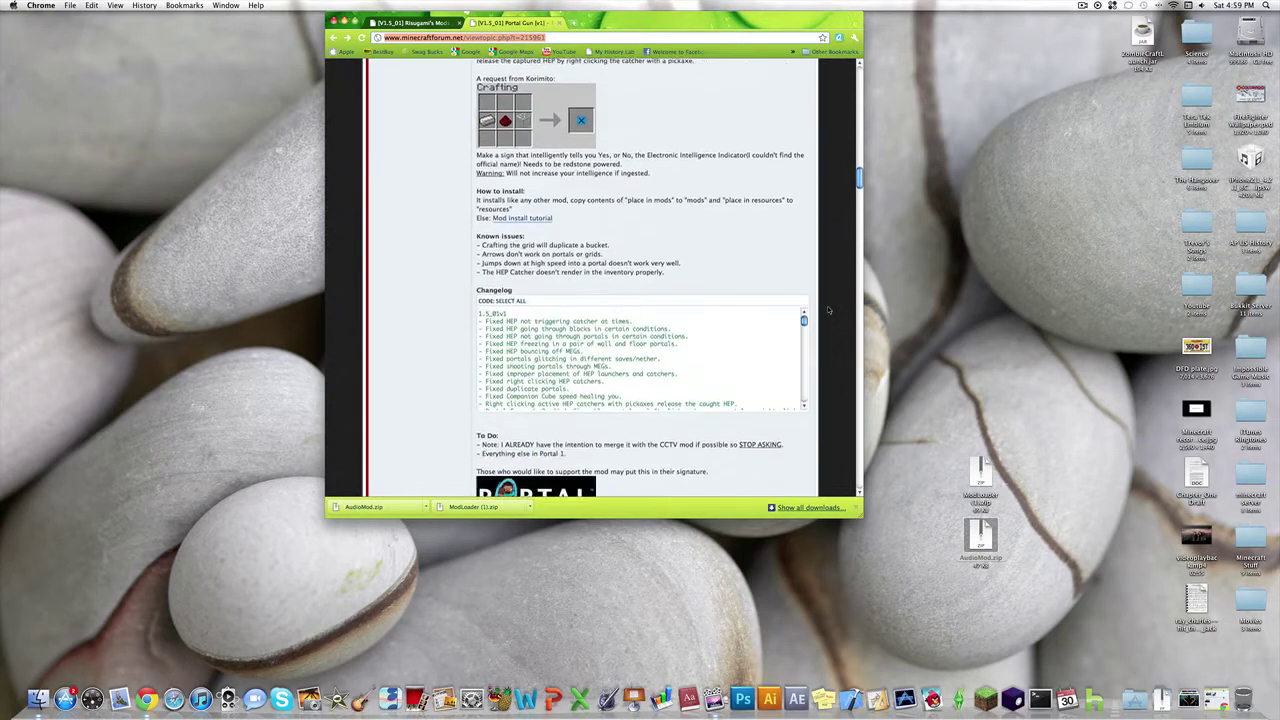
scroll(828, 310, down, 8)
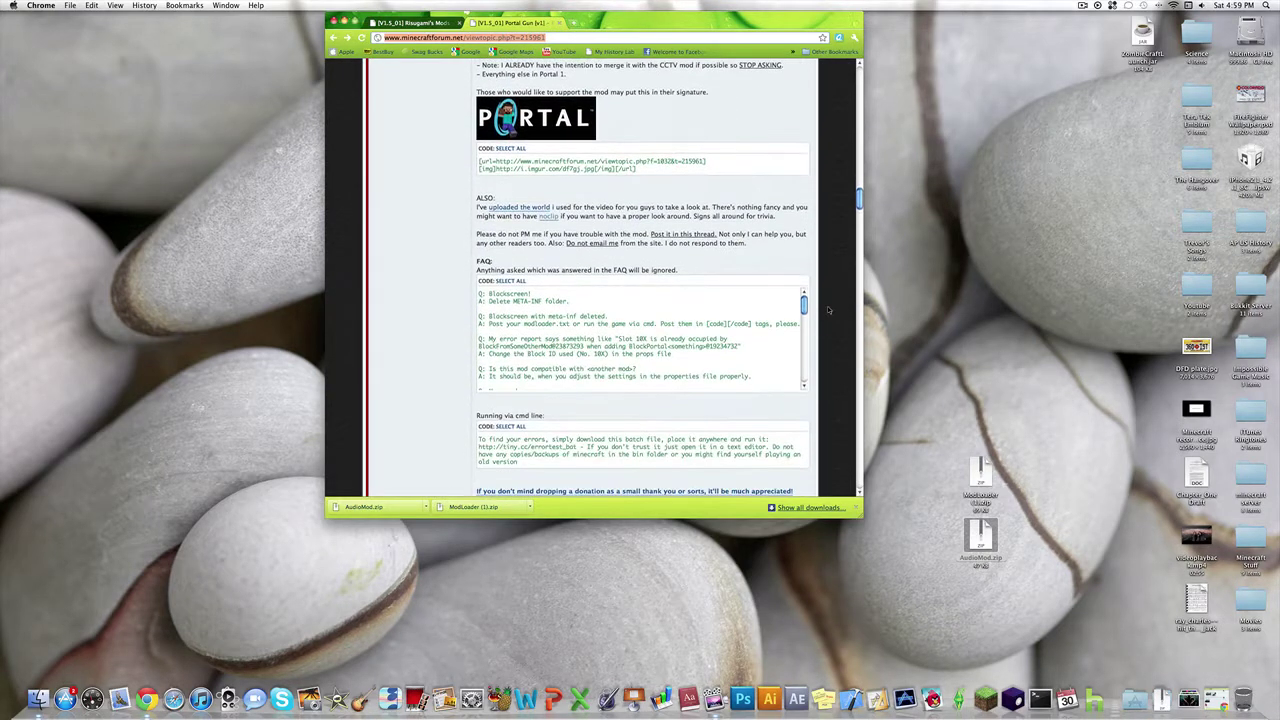
scroll(828, 310, down, 6)
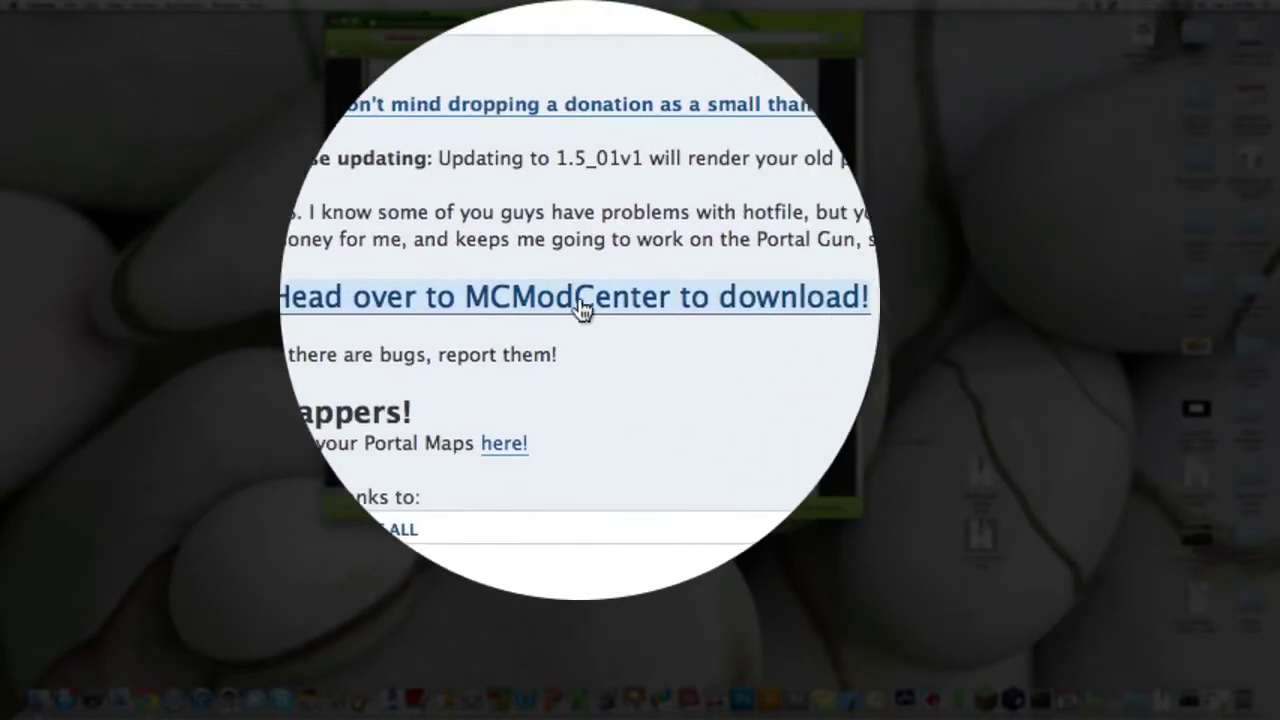
Step: Follow the MCModCenter link, skip the Adf.ly ad, and scroll to the Portal Gun v1 DOWNLOAD button
click(594, 297)
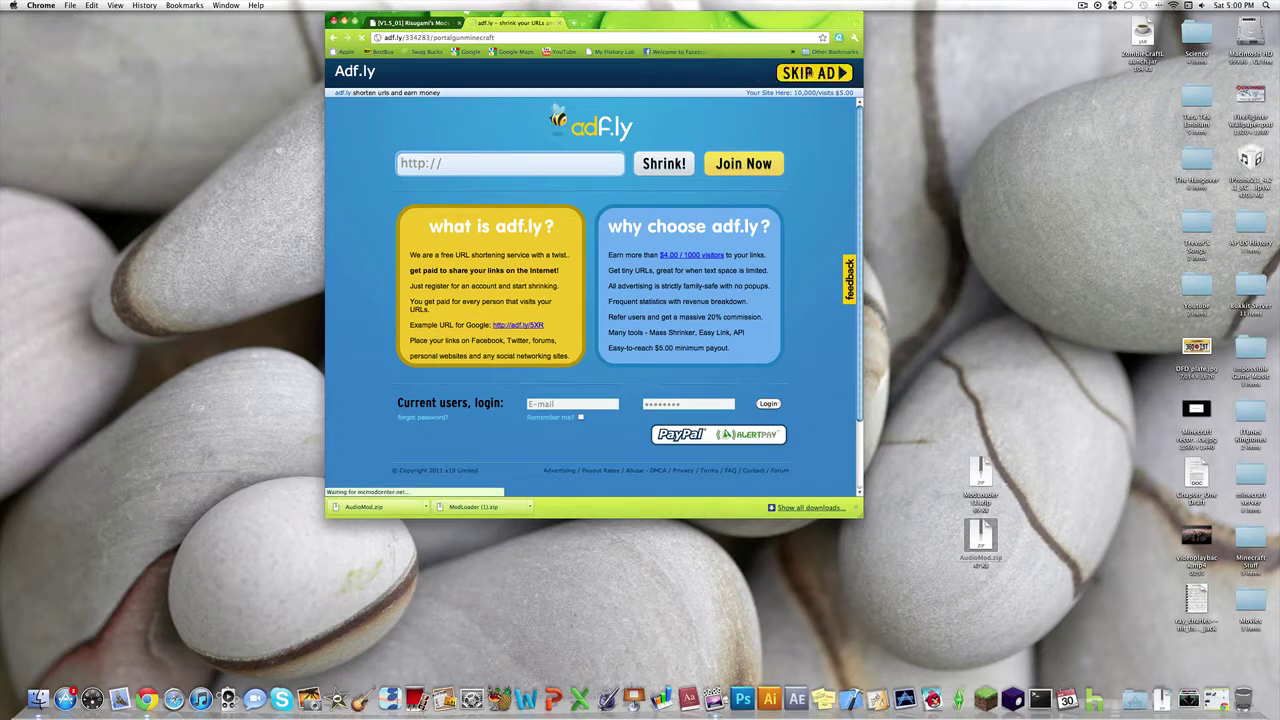
click(809, 71)
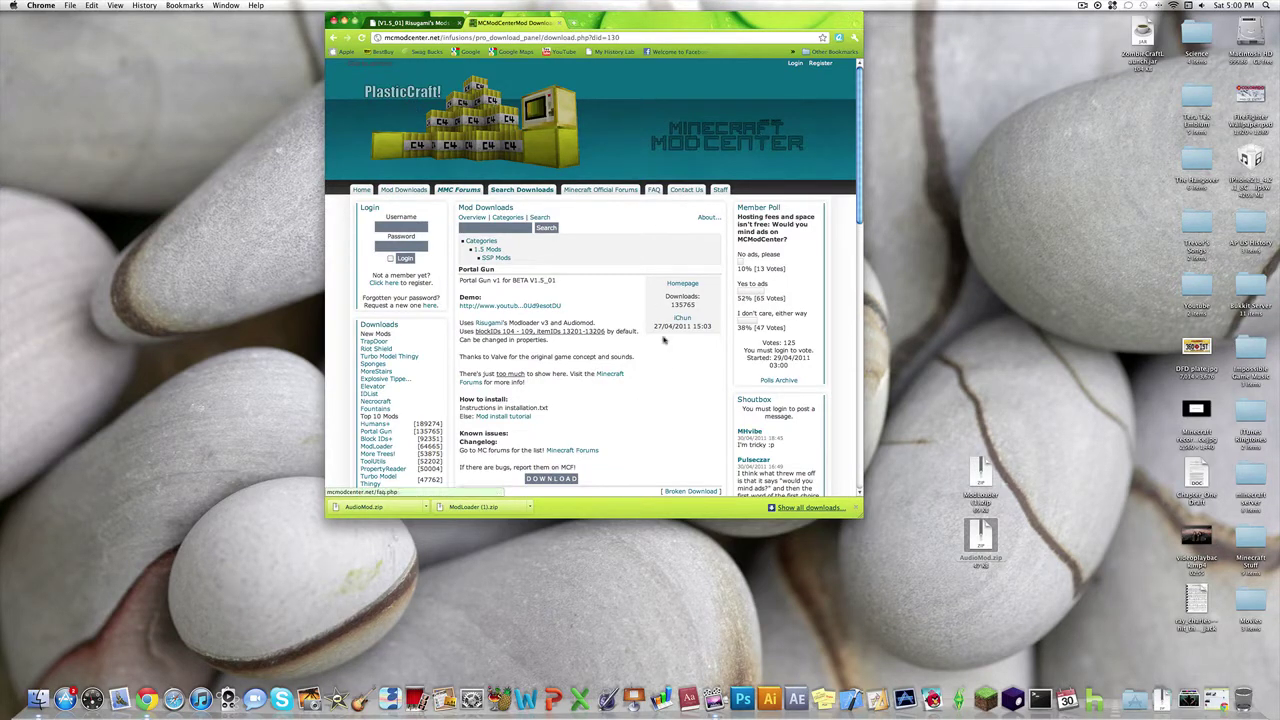
scroll(663, 382, down, 1)
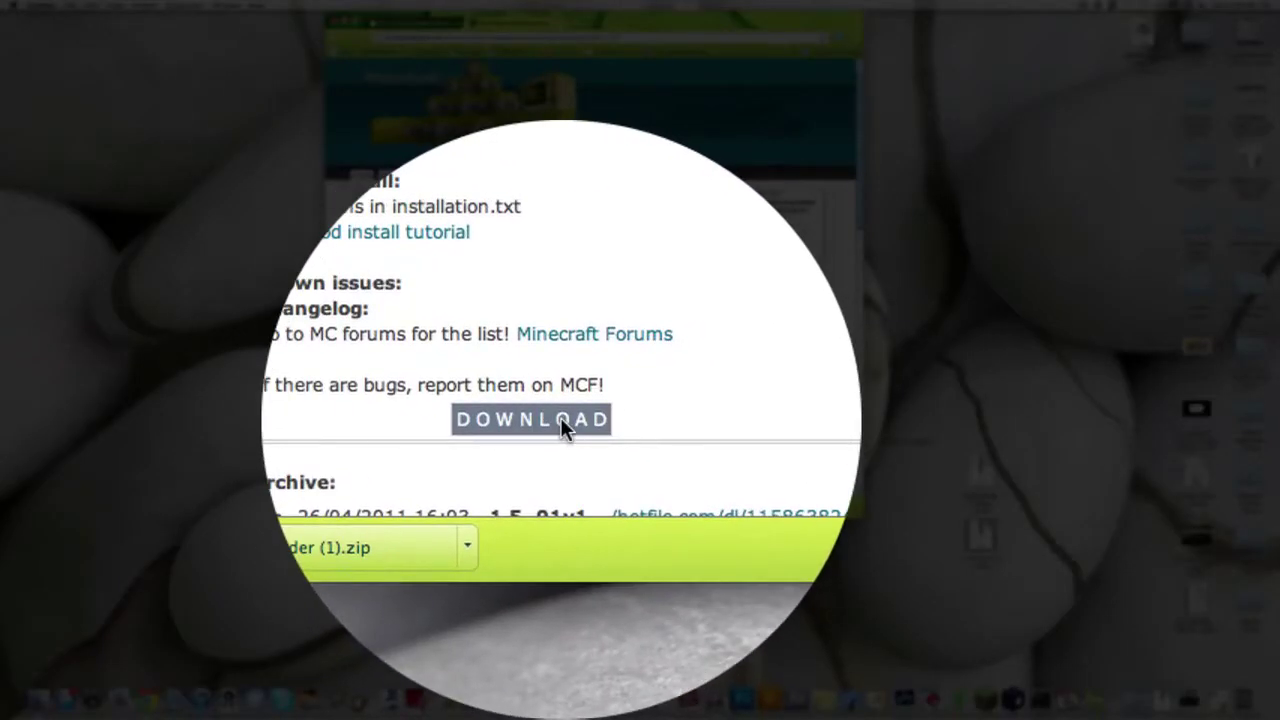
Step: Solve the Hotfile captcha and start downloading 1.5_01_PortalGun_v1.zip
click(560, 417)
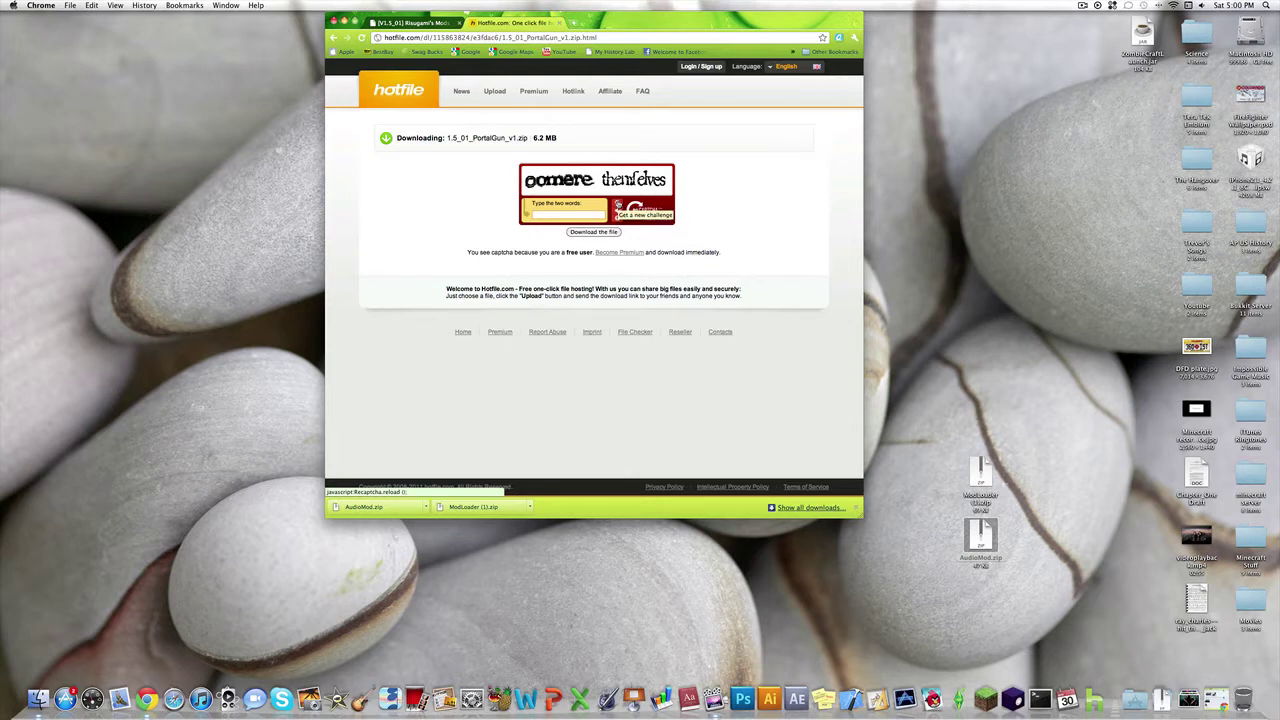
click(617, 206)
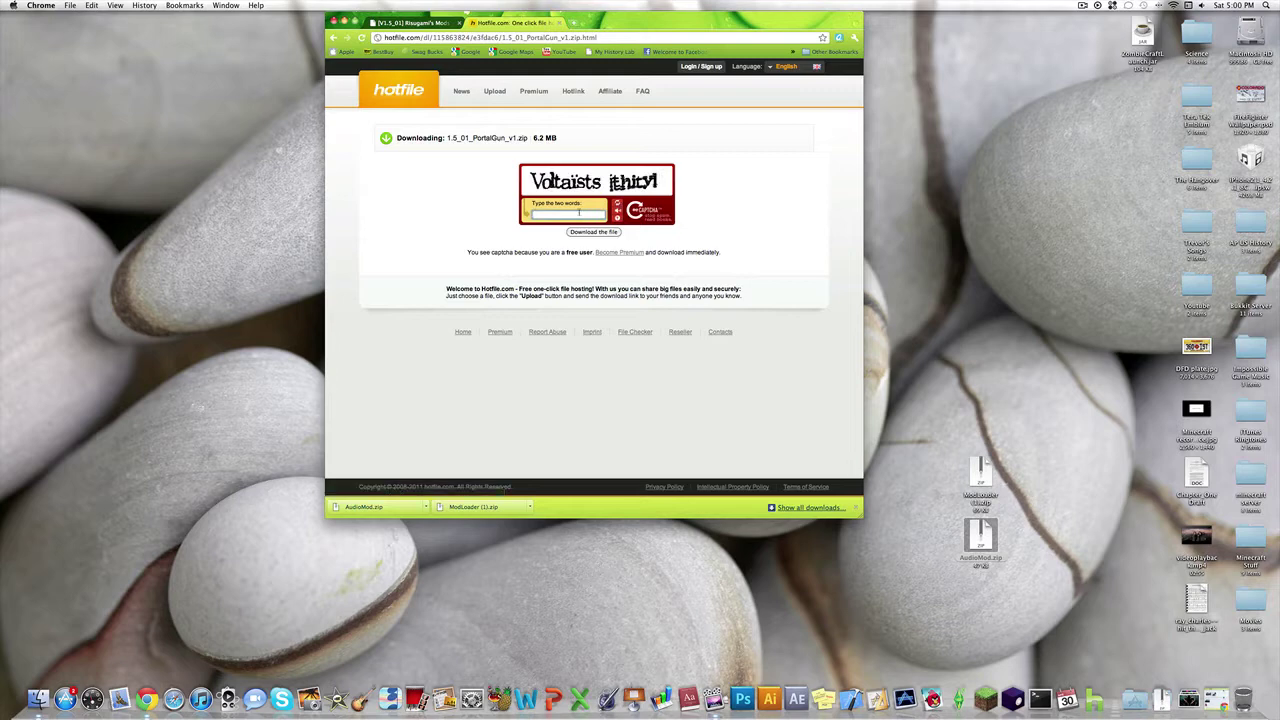
click(578, 212)
text(voltsis)
key(BackSpace)
click(611, 233)
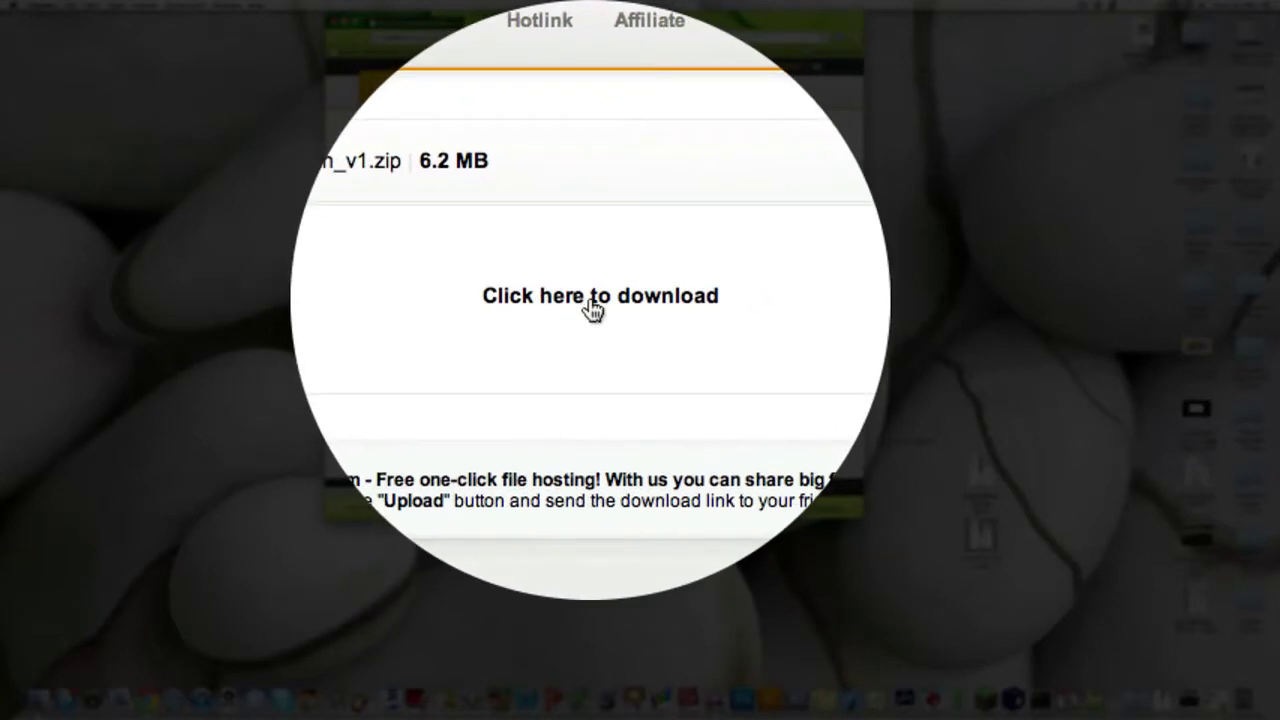
click(592, 184)
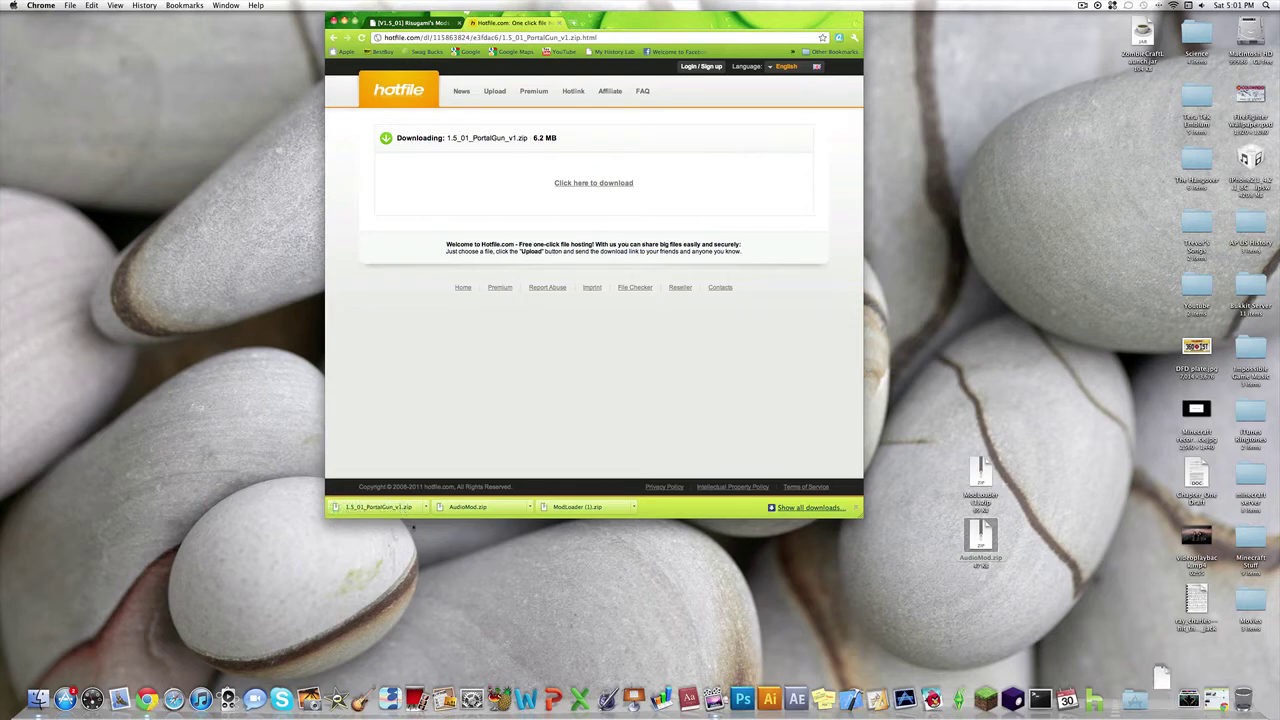
Step: Put 1.5_01_PortalGun_v1.zip on the desktop below AudioMod.zip and minimize the browser
click(1162, 700)
drag(1160, 660, 978, 608)
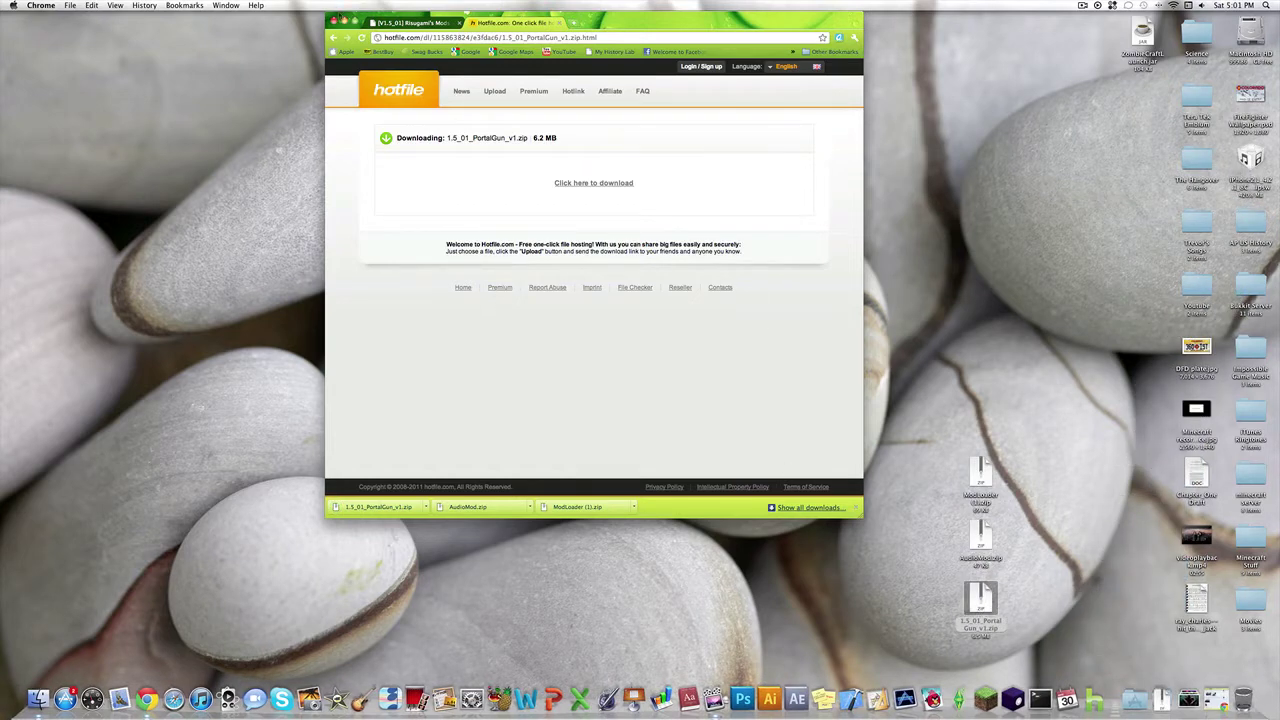
click(341, 22)
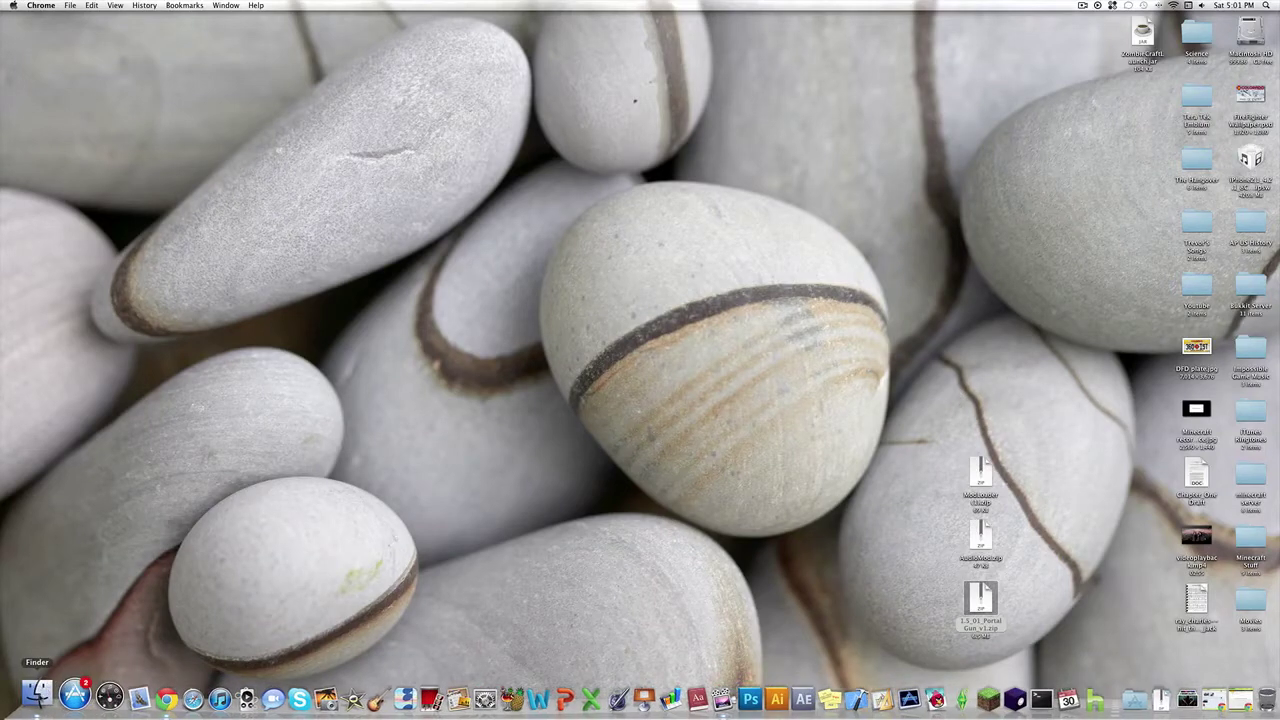
Step: Go from the home folder through Library, Application Support and minecraft into bin
click(37, 692)
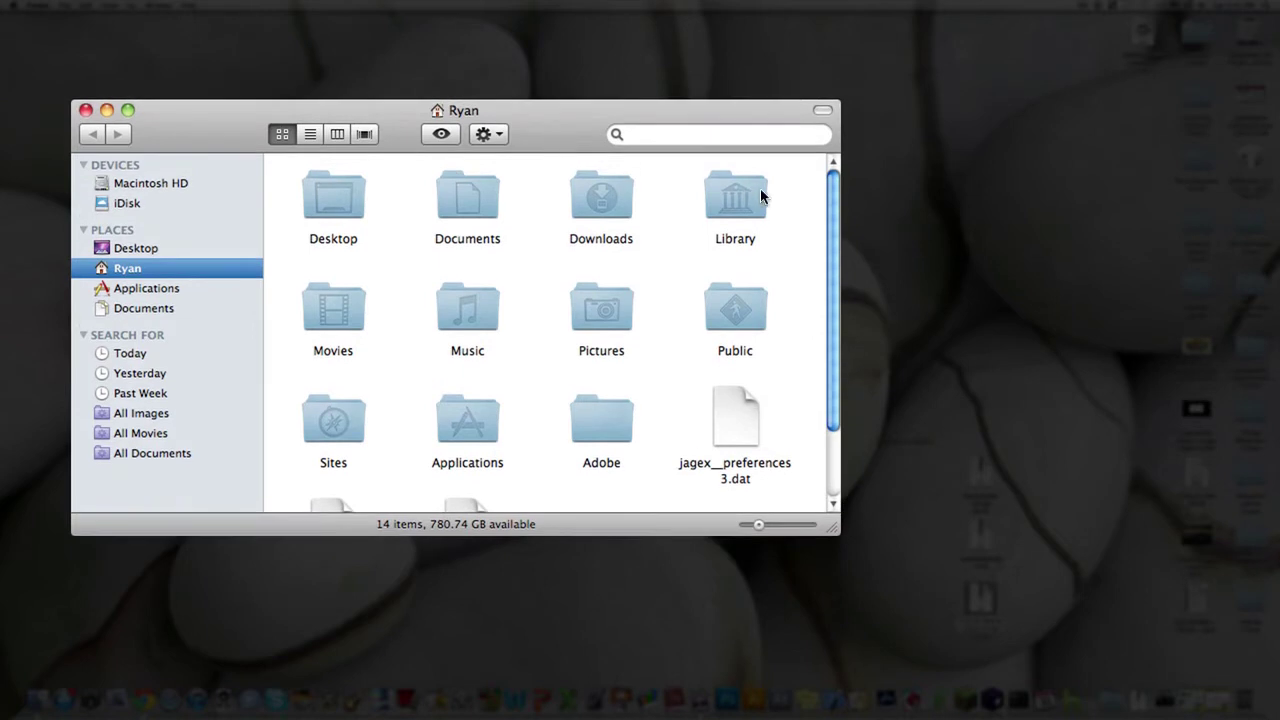
double_click(741, 196)
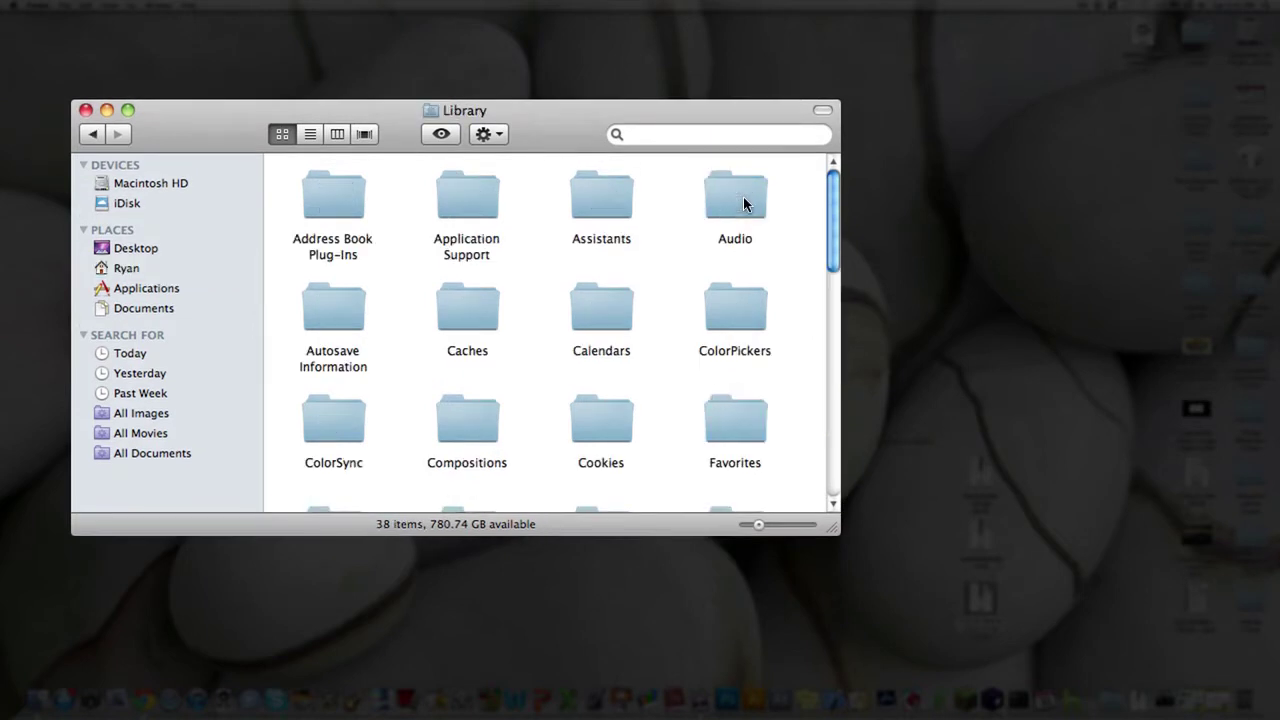
click(467, 210)
double_click(467, 210)
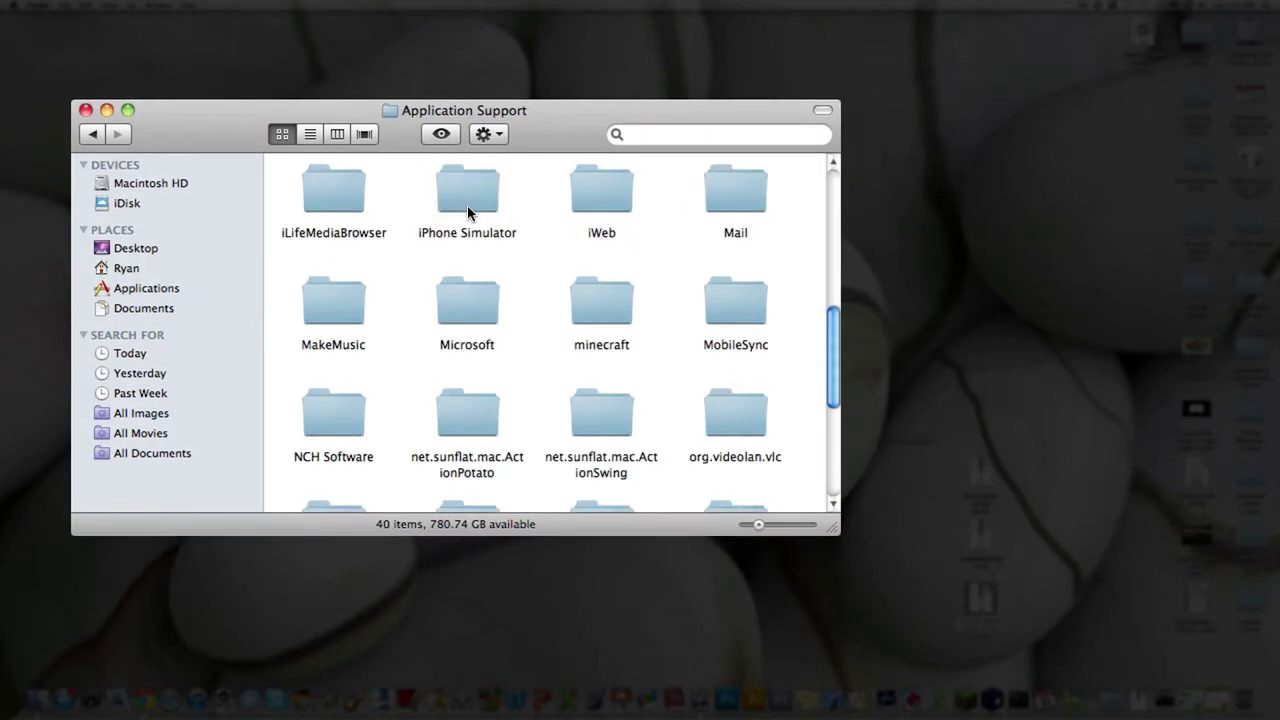
double_click(604, 312)
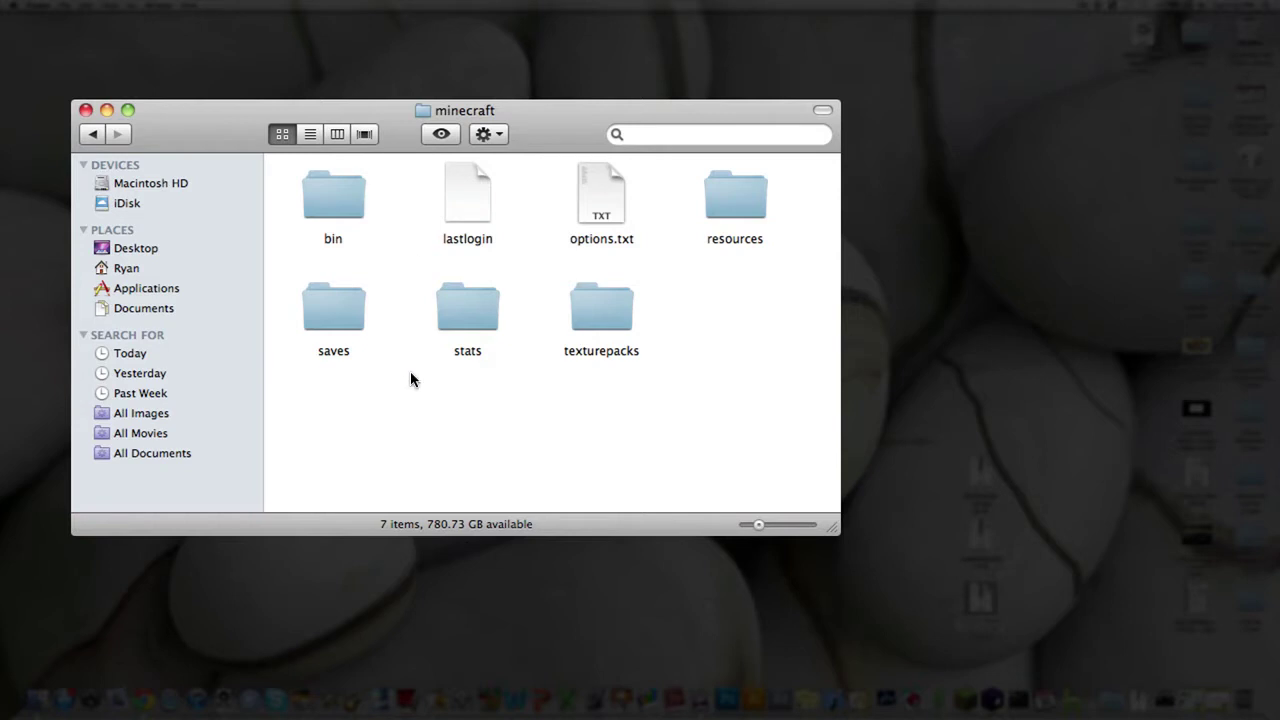
double_click(331, 198)
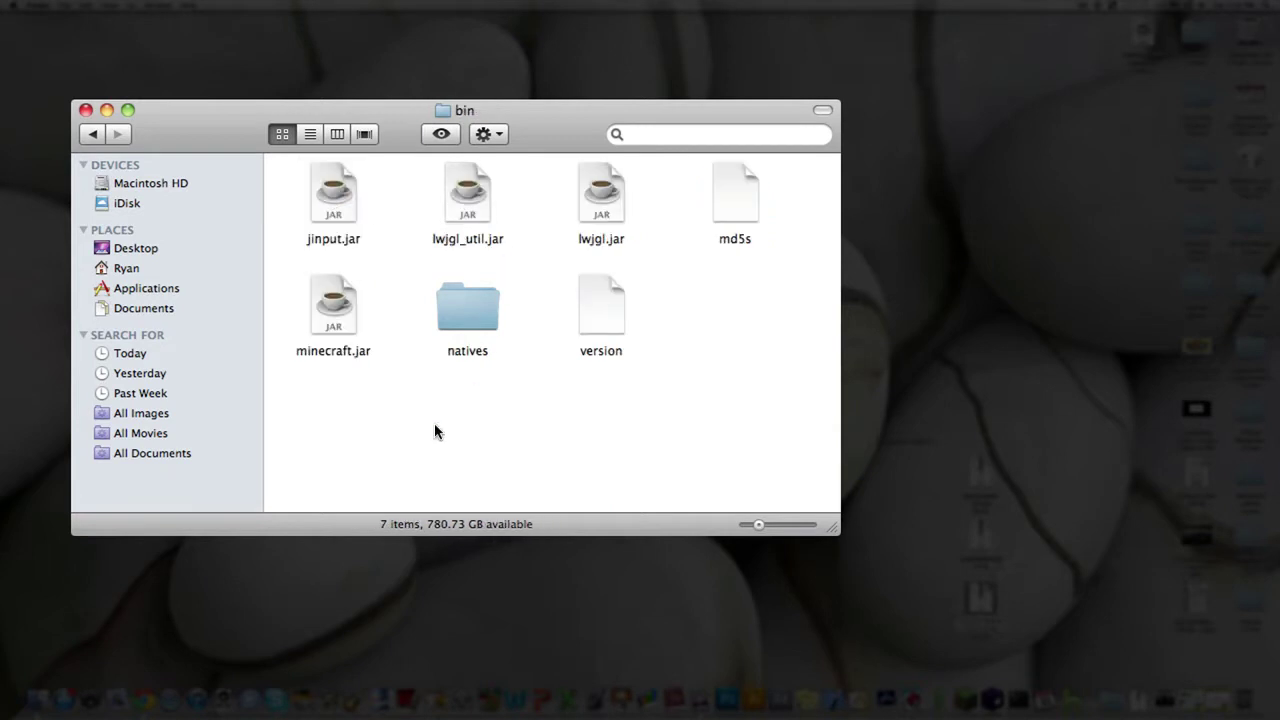
Step: Extract minecraft.jar with Archive Utility into a minecraft folder
right_click(348, 346)
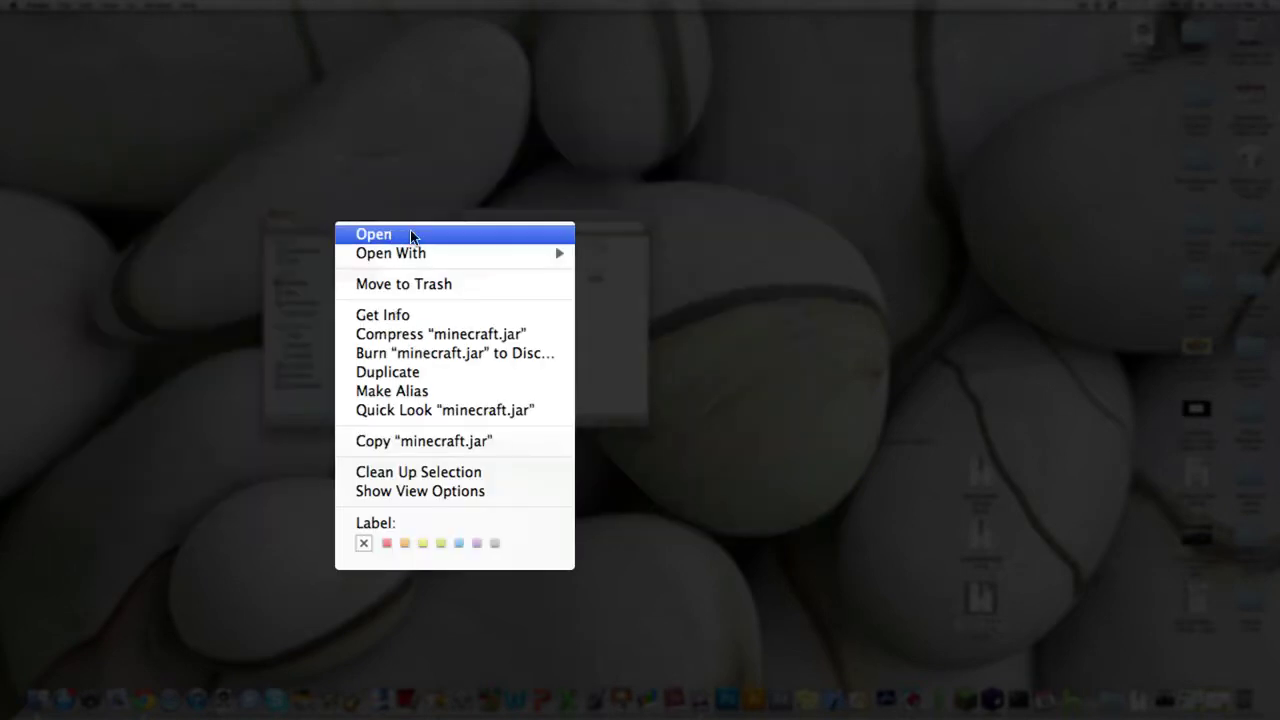
mouse_move(453, 330)
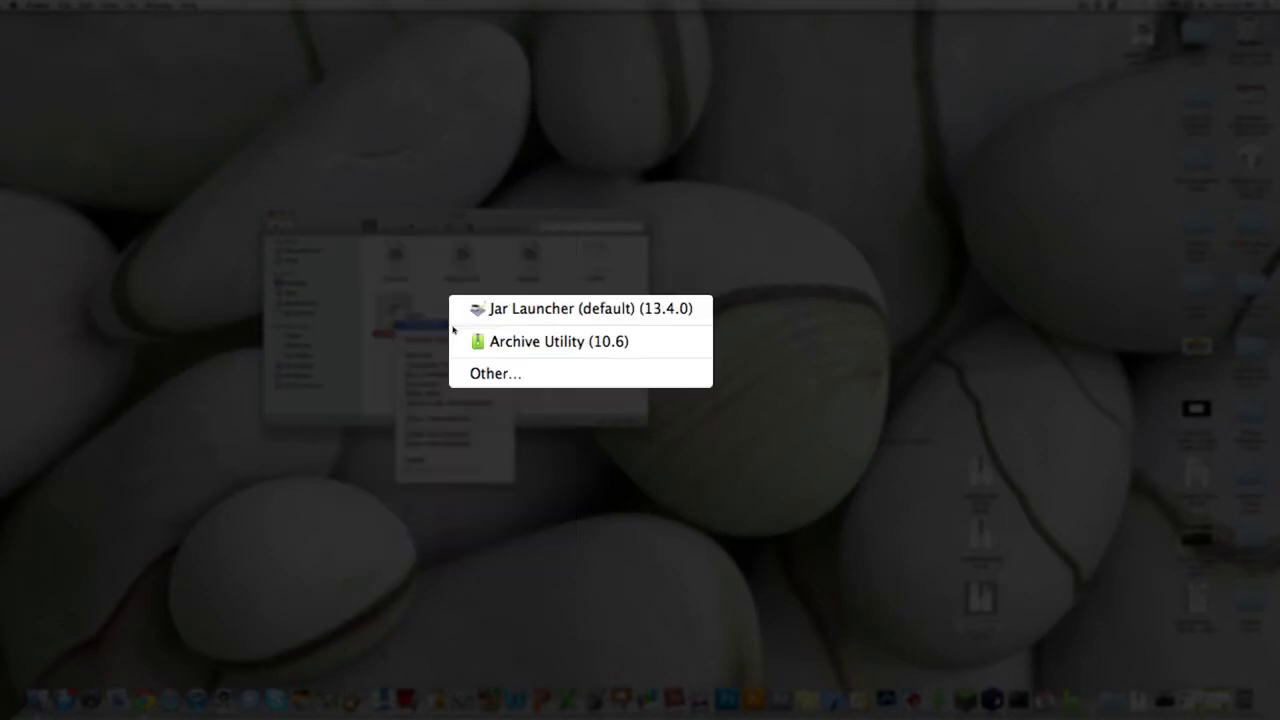
click(580, 342)
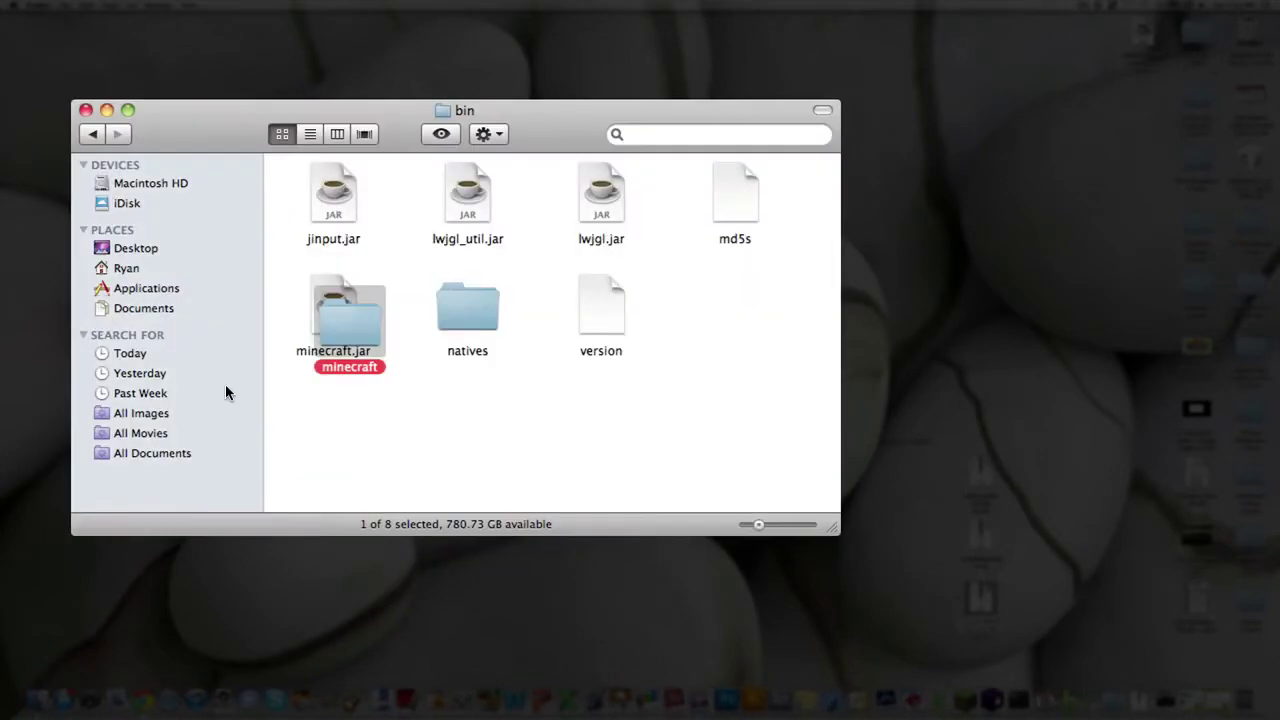
drag(343, 325, 332, 429)
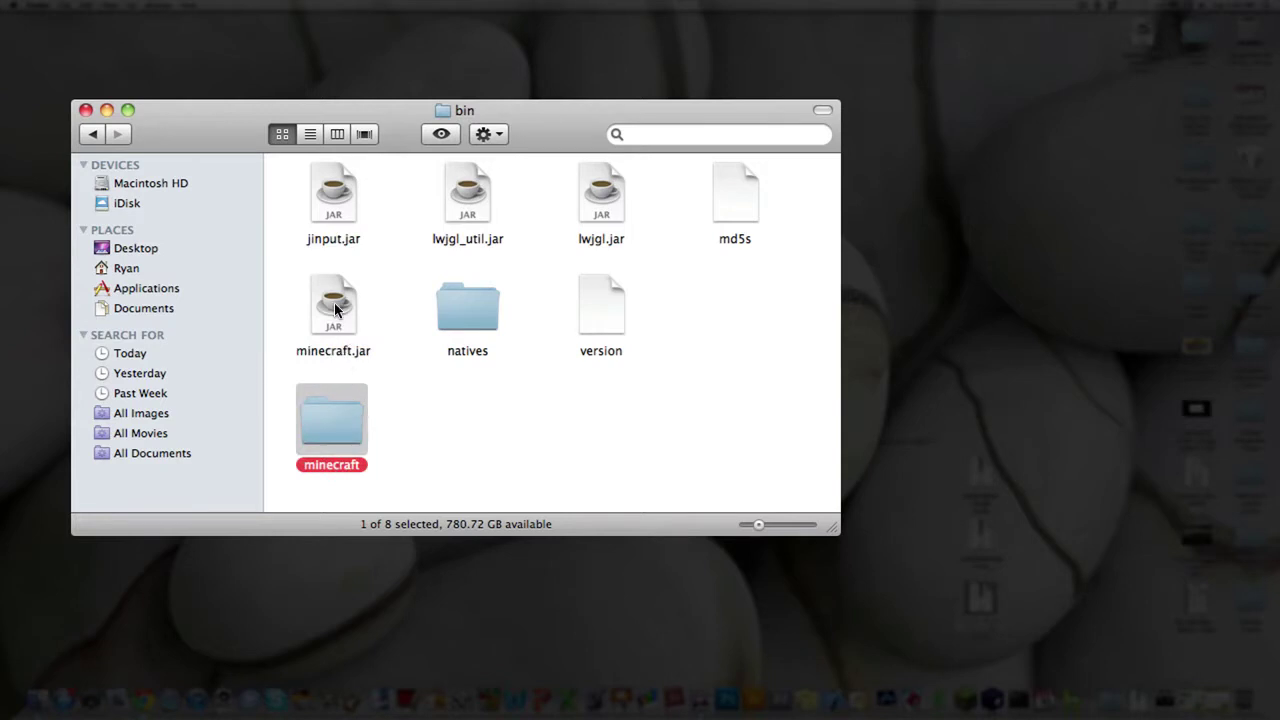
Step: Trash the original minecraft.jar and tidy the bin folder icons with Clean Up
drag(333, 307, 420, 352)
drag(1253, 703, 1250, 700)
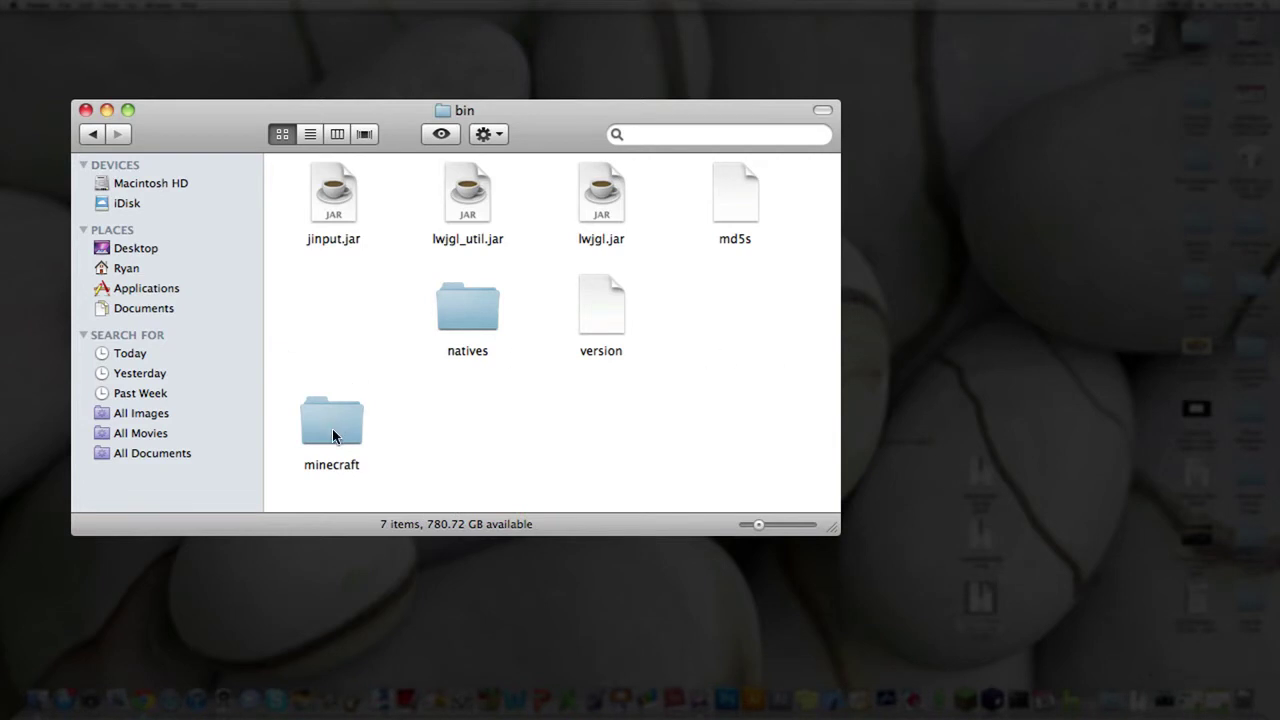
drag(332, 436, 342, 318)
right_click(414, 336)
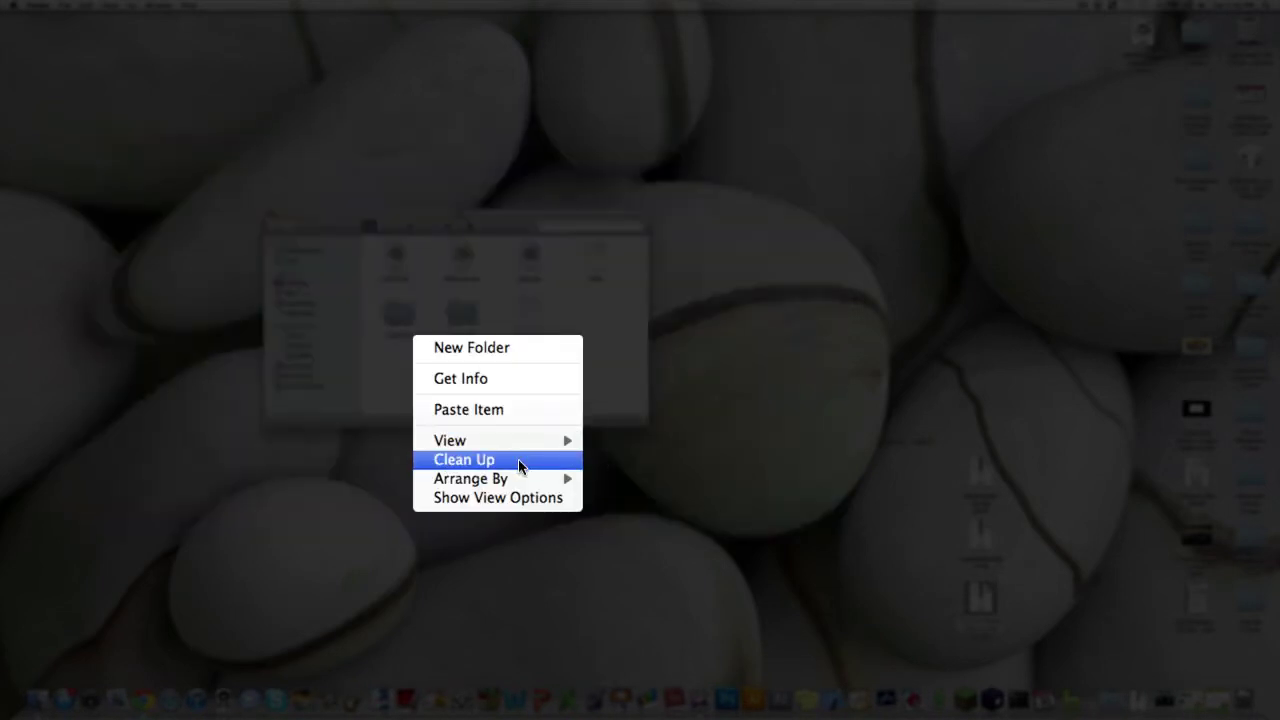
click(518, 459)
Step: Use Get Info to add the .jar extension, renaming the minecraft folder to minecraft.jar
right_click(329, 314)
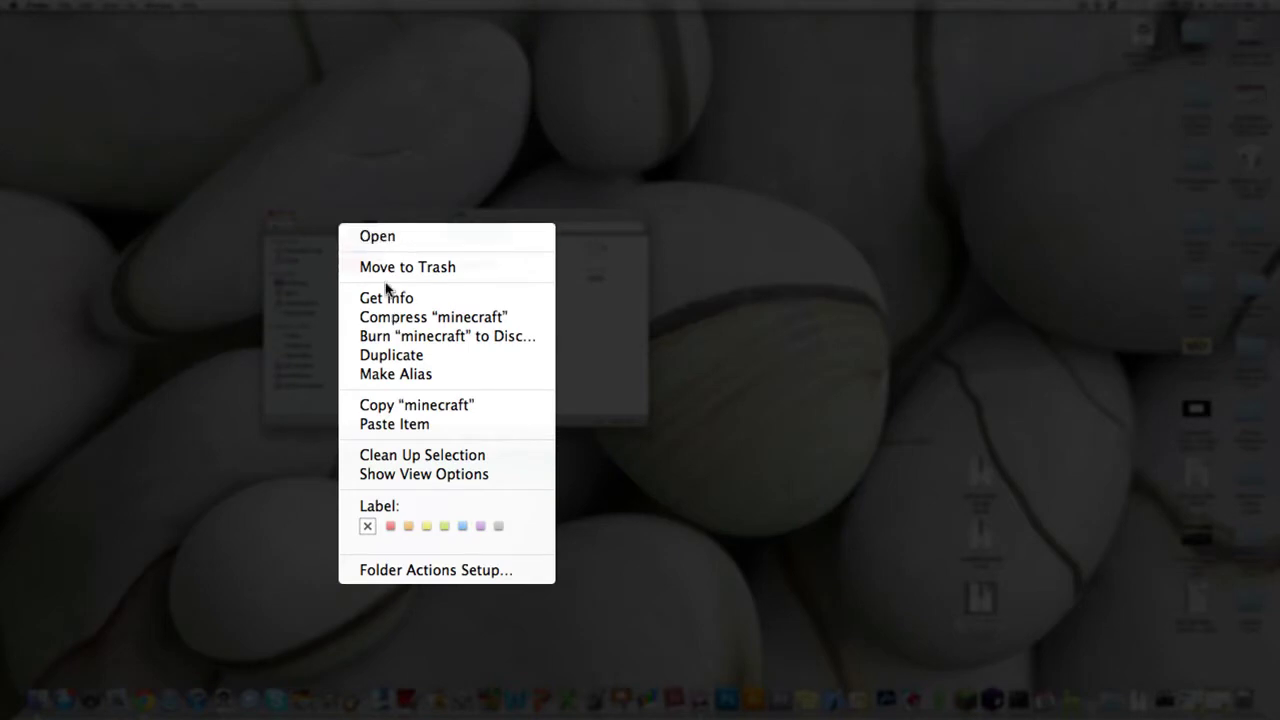
click(418, 302)
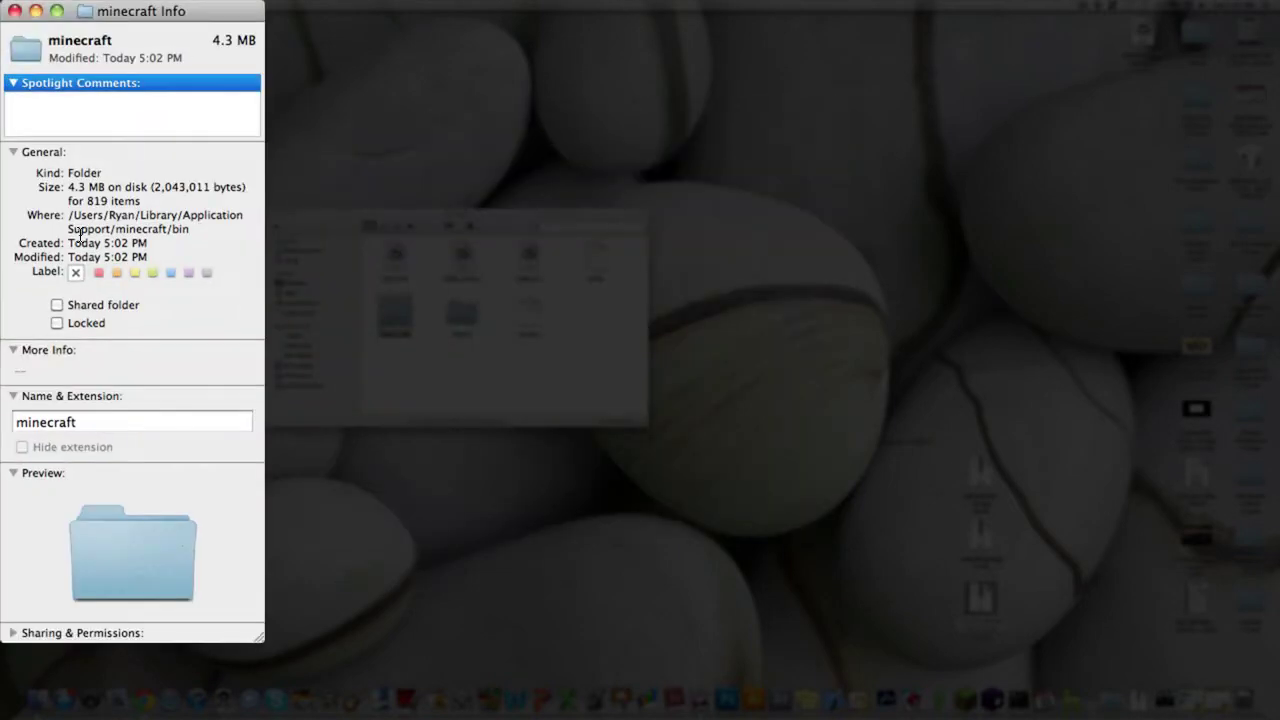
click(98, 424)
text(.jas)
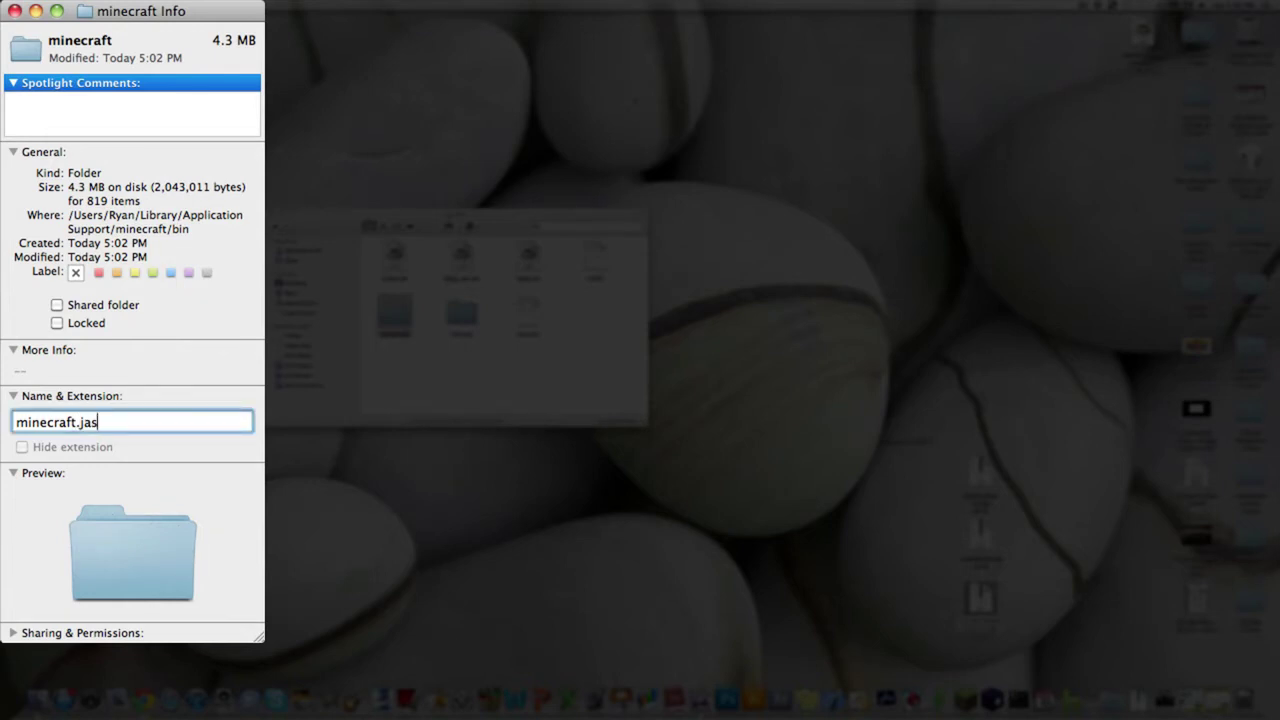
key(BackSpace)
text(r)
key(Return)
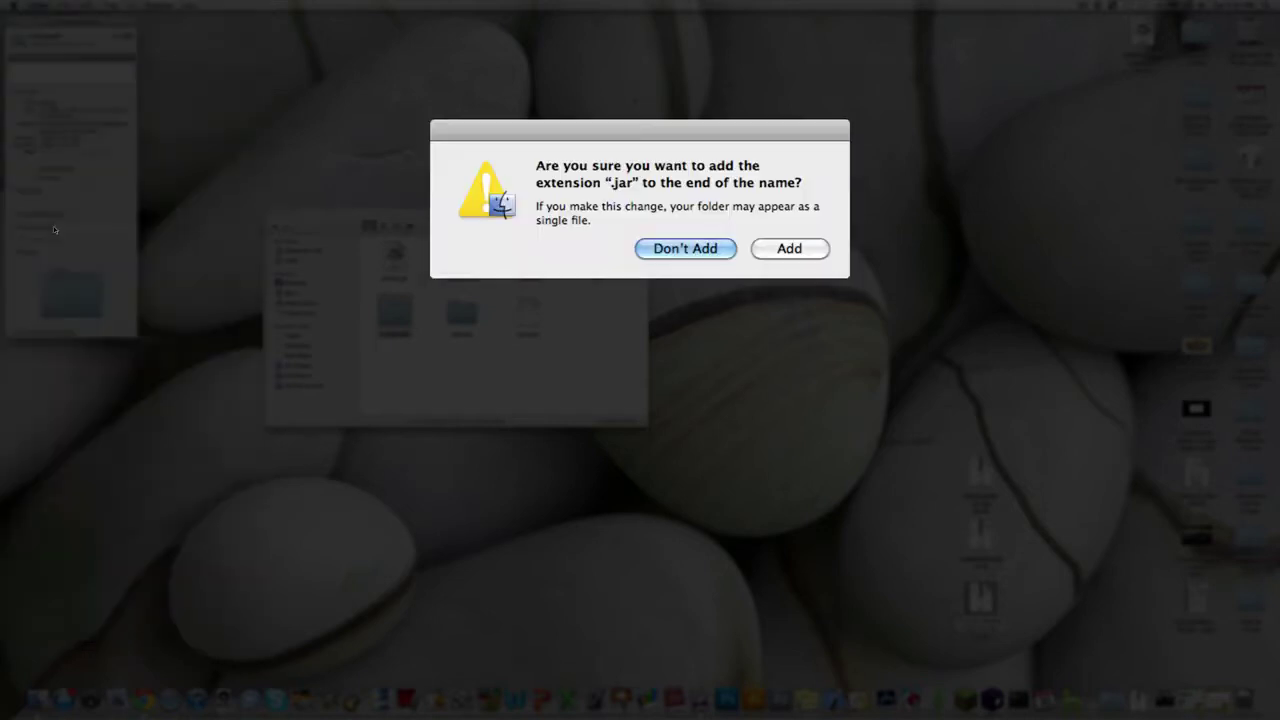
click(804, 250)
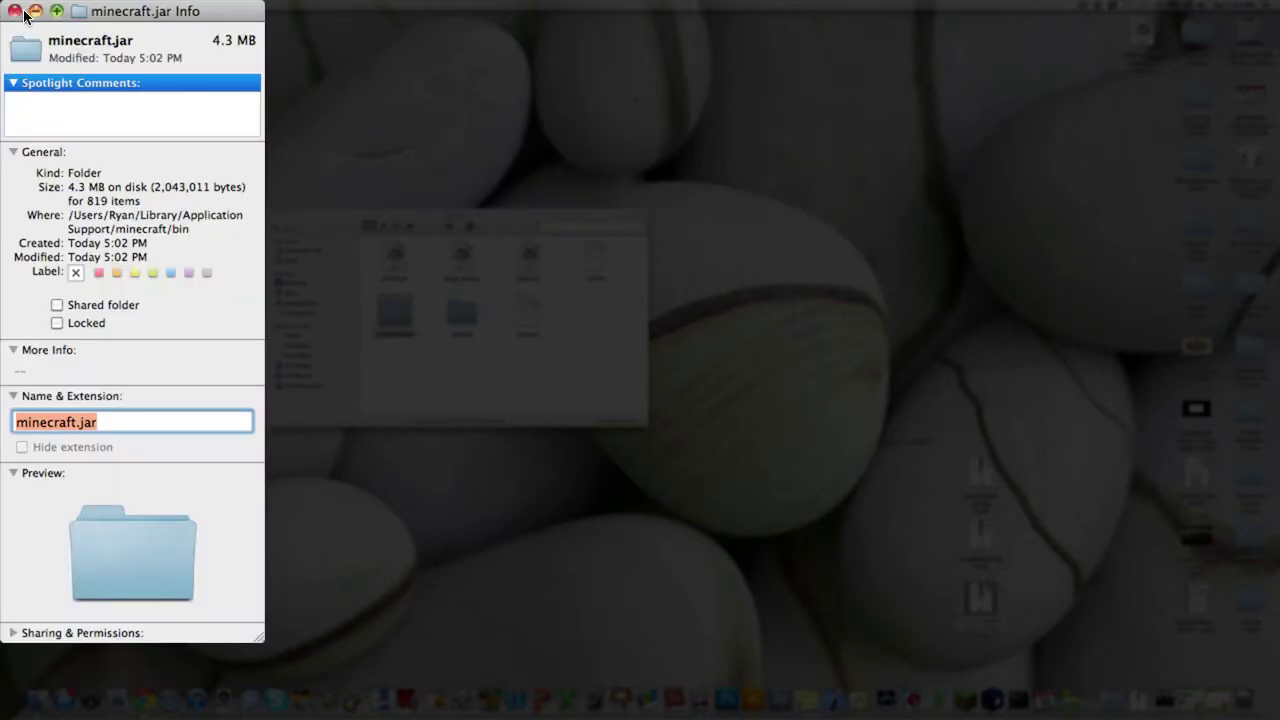
click(15, 13)
Step: Delete the three files in minecraft.jar's META-INF folder, then go back to minecraft.jar
click(435, 407)
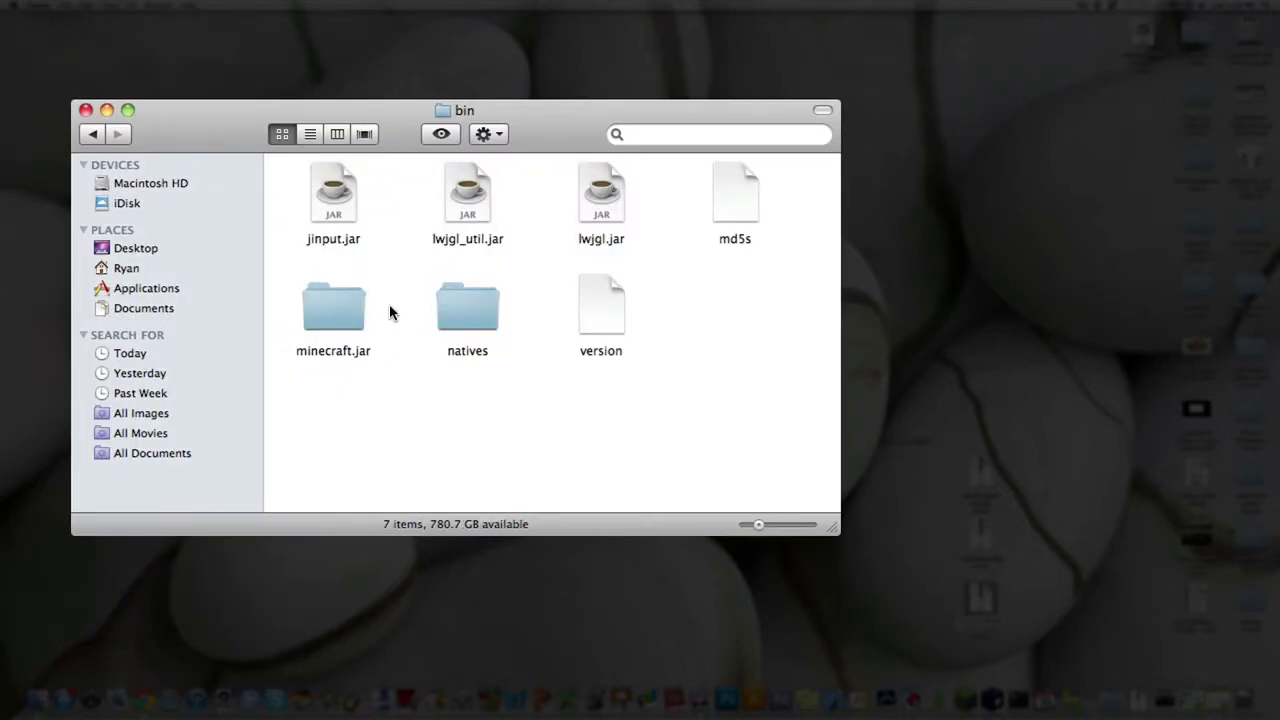
double_click(332, 313)
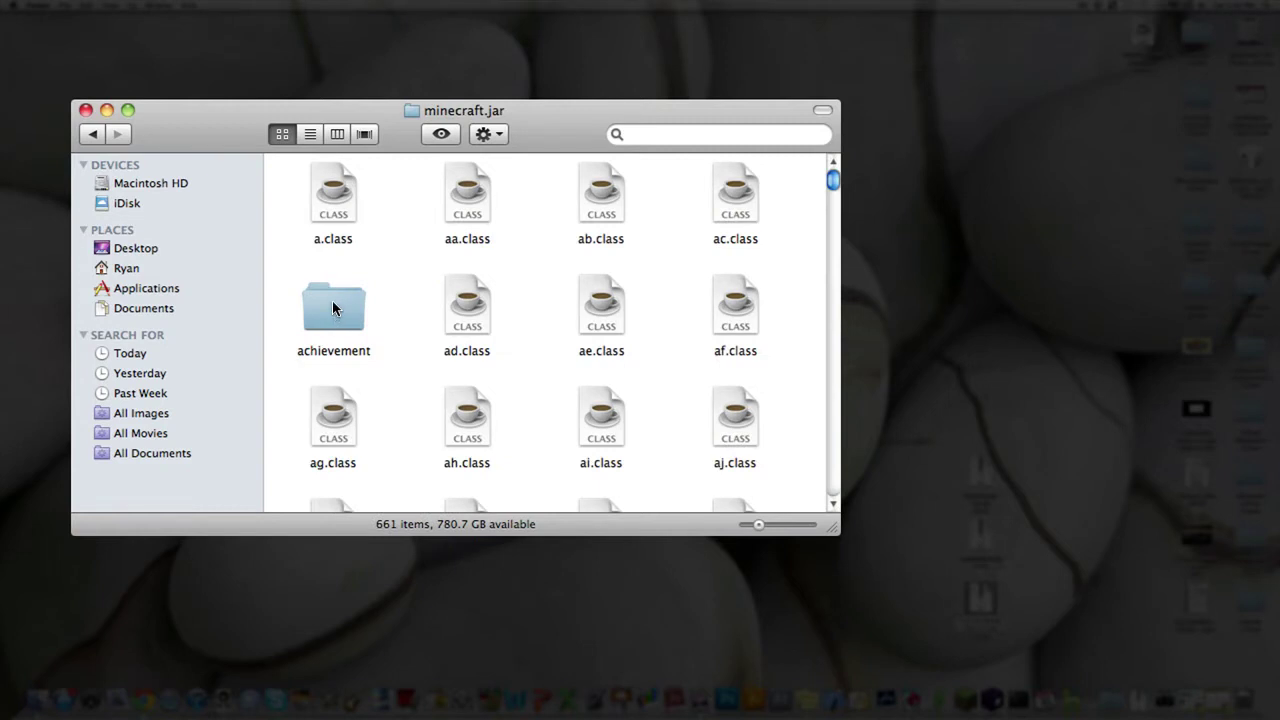
scroll(399, 296, down, 20)
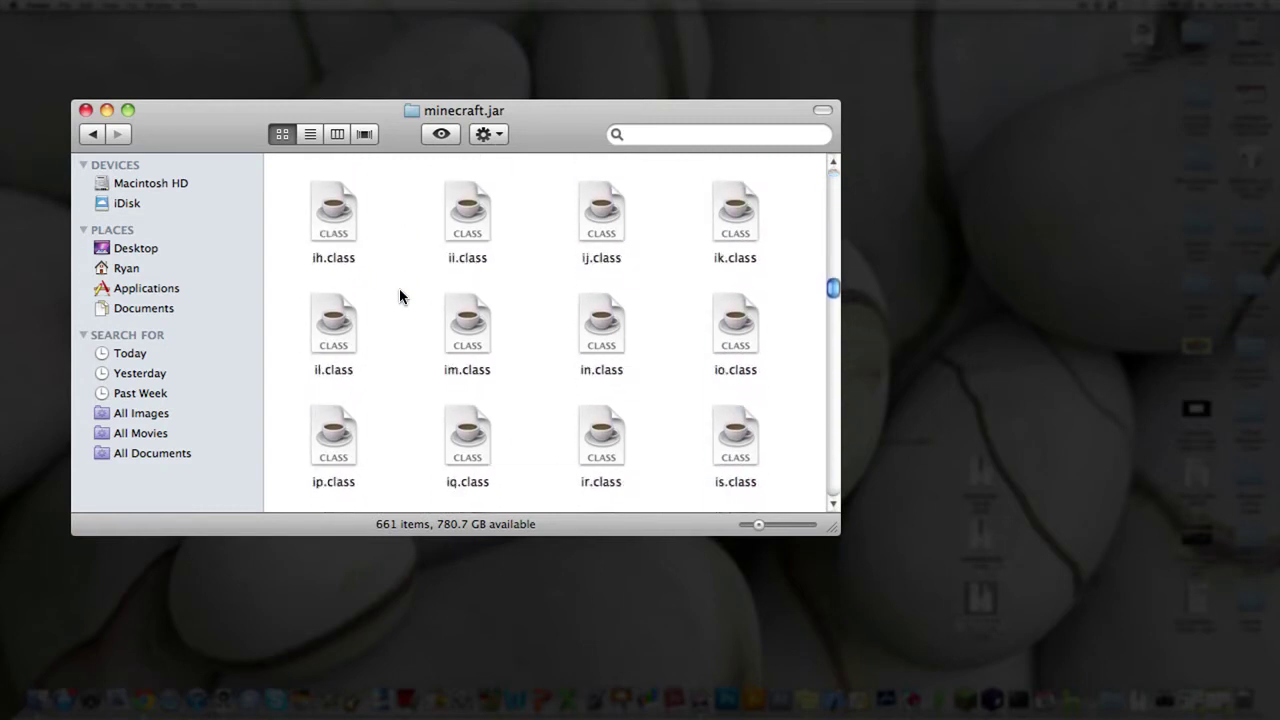
scroll(399, 296, down, 10)
scroll(399, 296, up, 4)
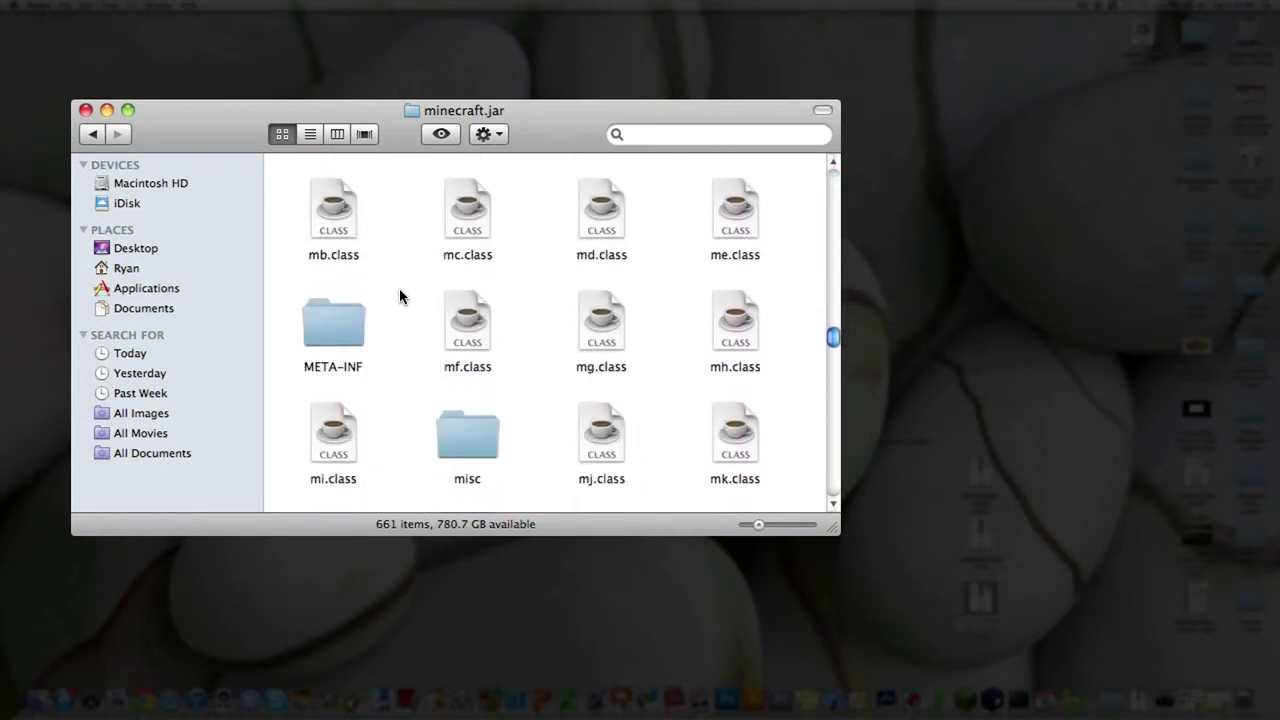
scroll(399, 289, up, 2)
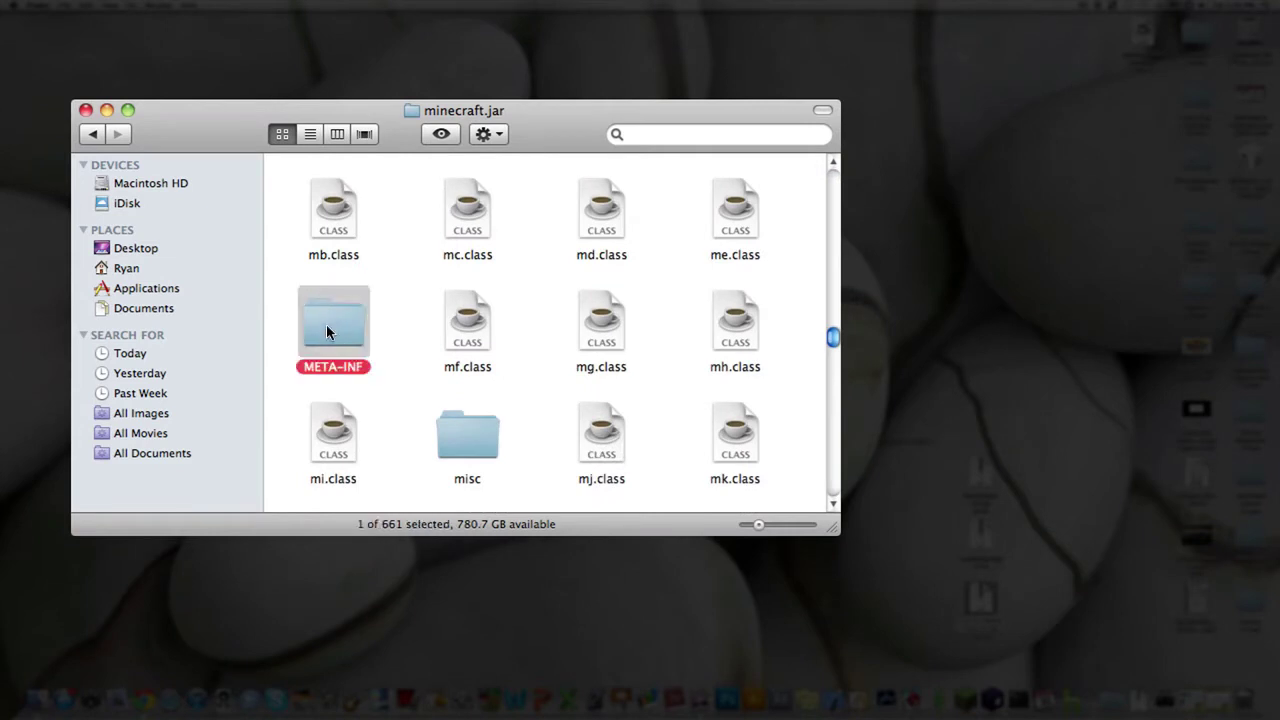
double_click(330, 326)
mouse_move(313, 279)
mouse_down()
mouse_move(627, 187)
mouse_move(708, 451)
mouse_move(1243, 708)
mouse_up()
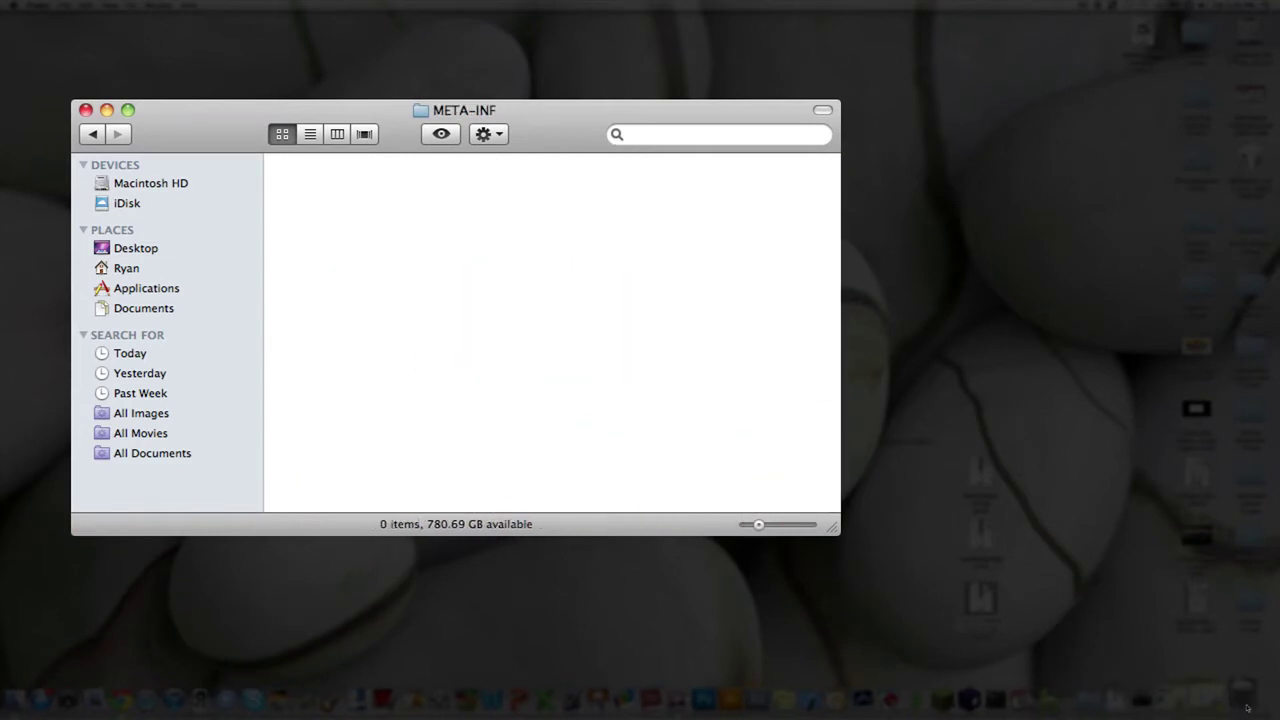
click(92, 134)
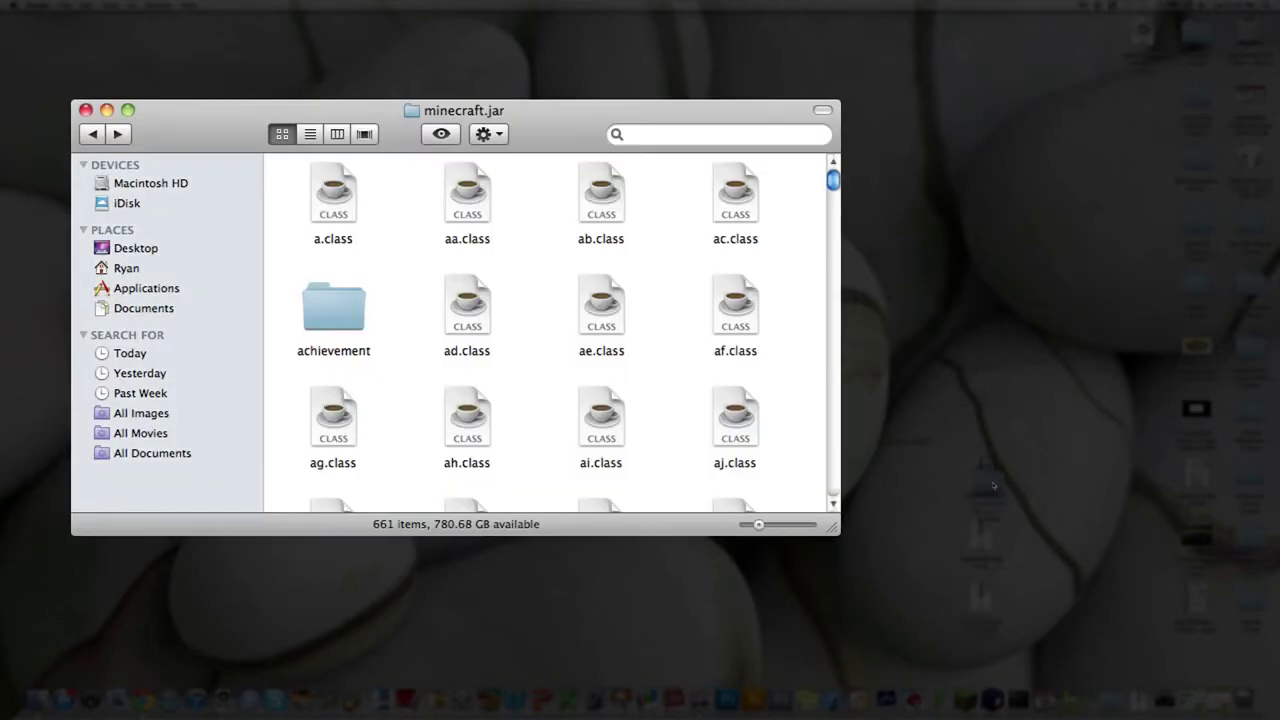
Step: Drag all ModLoader (1) class files into minecraft.jar, replacing duplicates with Apply to All
click(1039, 482)
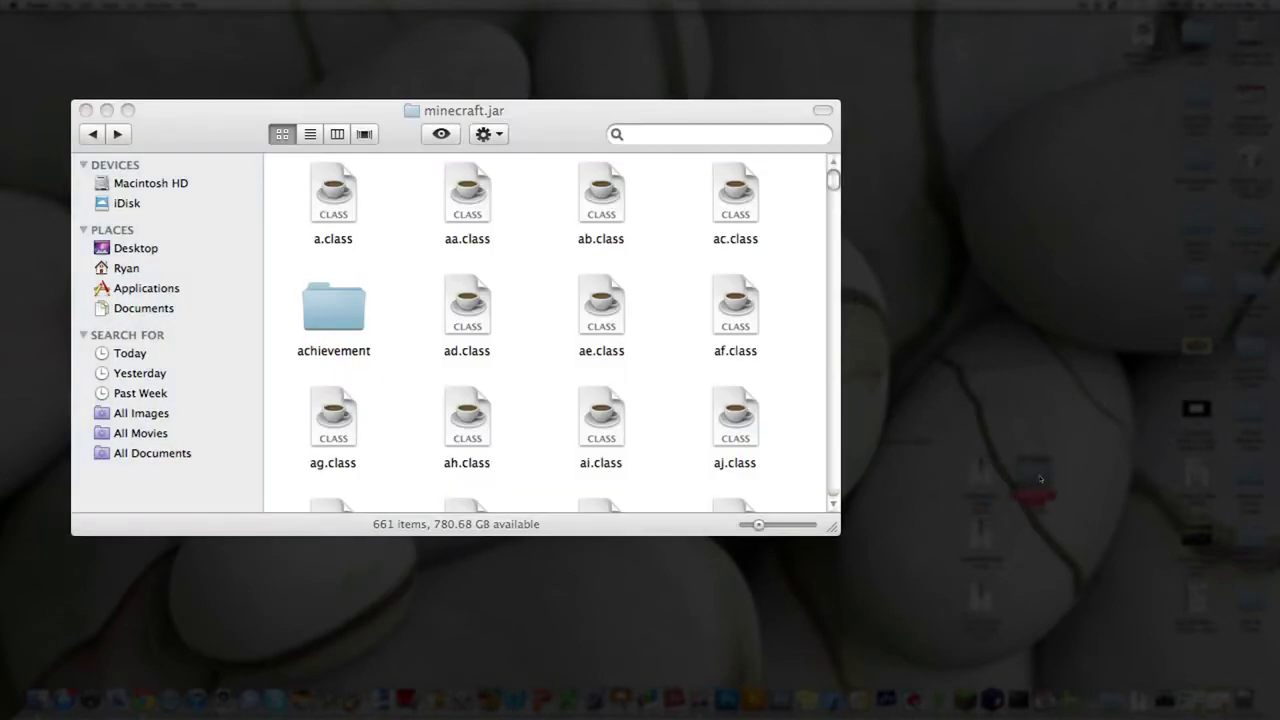
double_click(1039, 480)
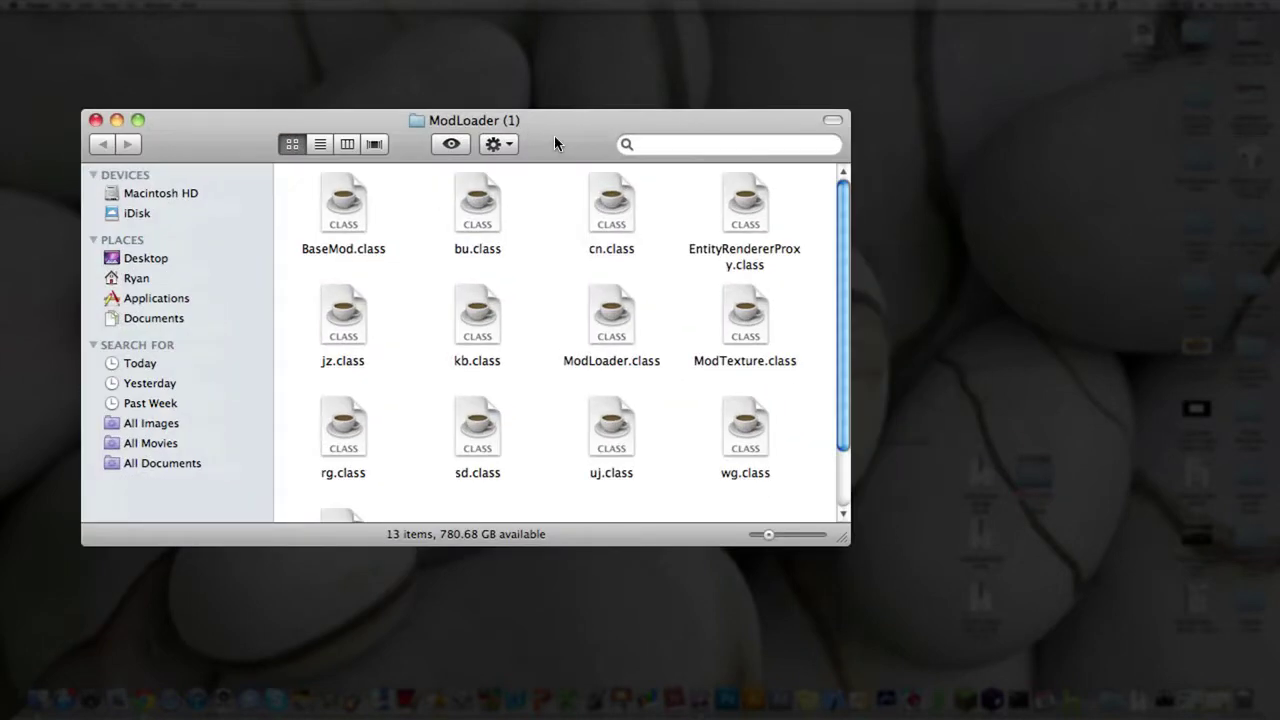
mouse_move(556, 135)
mouse_down()
mouse_move(899, 140)
mouse_move(958, 127)
mouse_move(940, 125)
mouse_up()
mouse_move(666, 180)
mouse_down()
mouse_move(1183, 480)
mouse_move(1029, 437)
mouse_up()
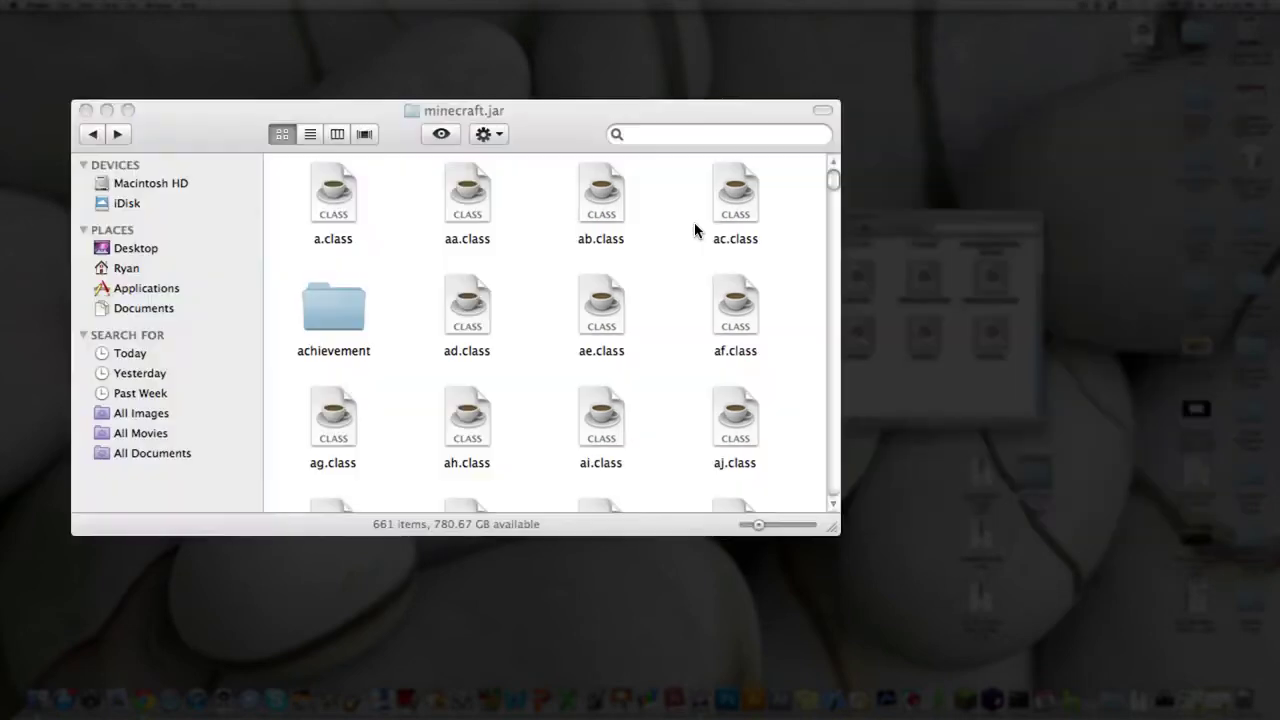
click(695, 230)
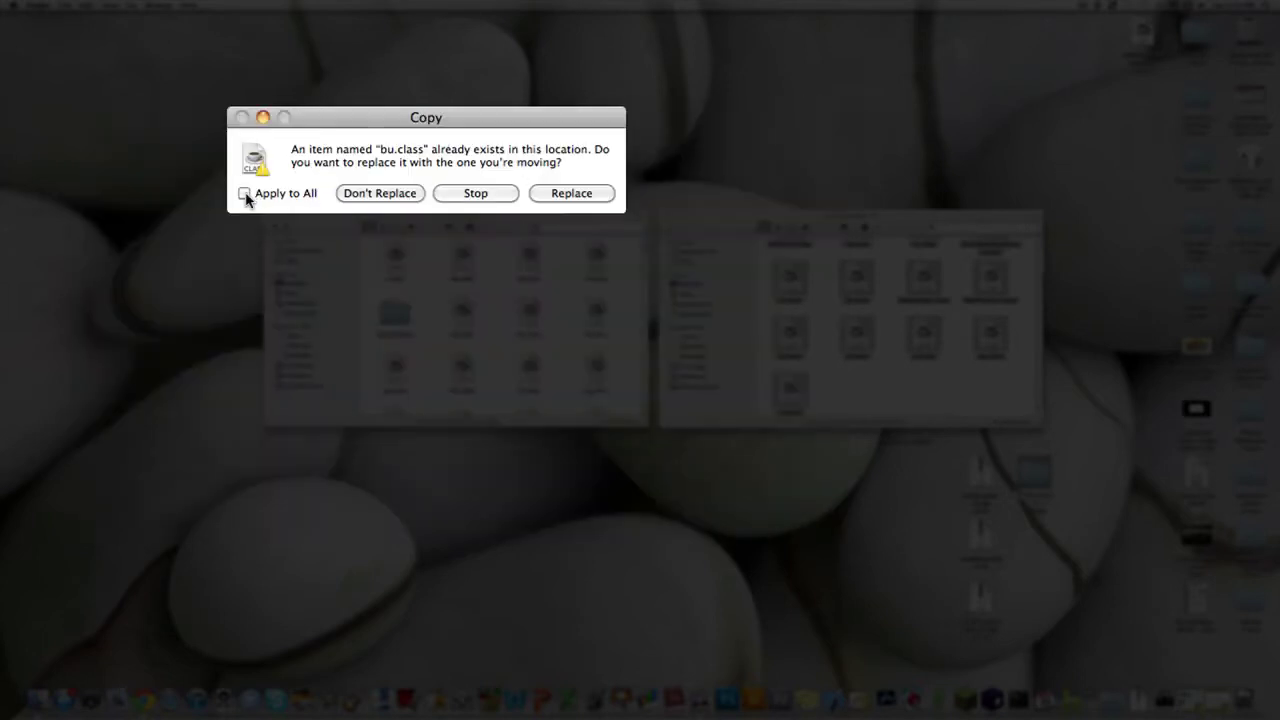
click(244, 193)
click(572, 194)
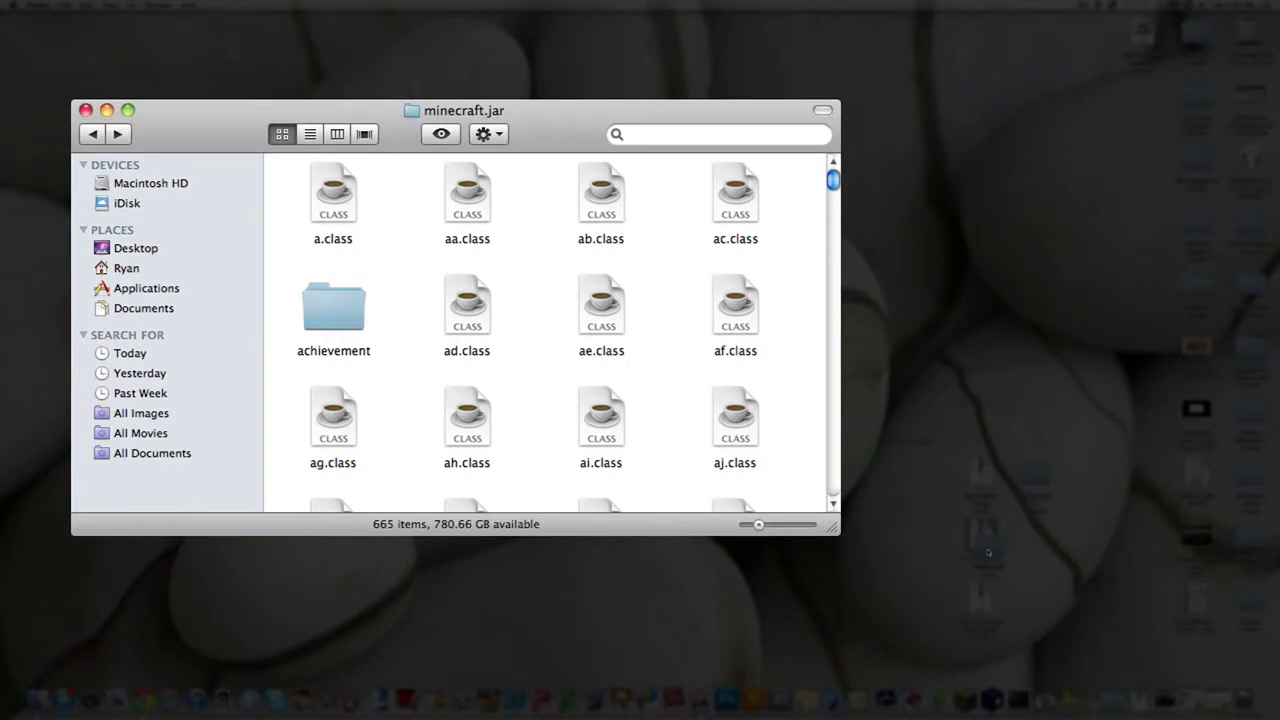
Step: Place the AudioMod window beside minecraft.jar and select the ibxm folder plus xe.class
click(990, 551)
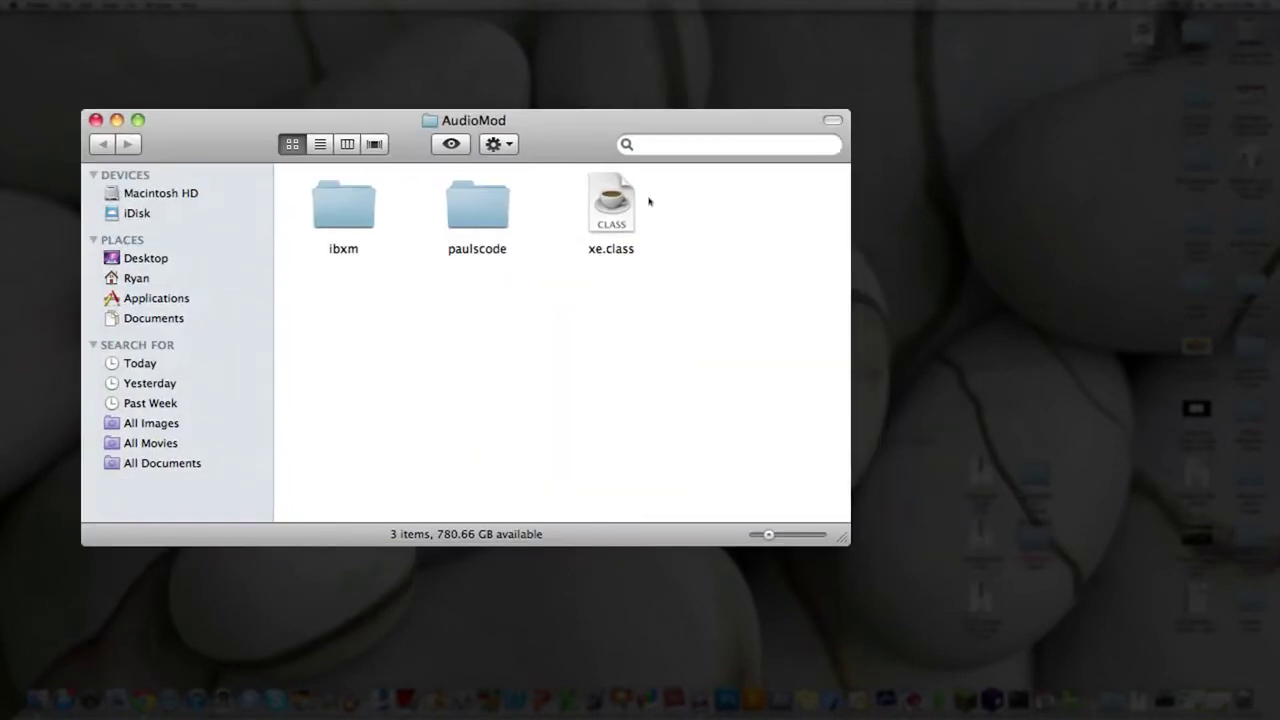
mouse_move(565, 135)
mouse_down()
mouse_move(882, 106)
mouse_move(943, 117)
mouse_up()
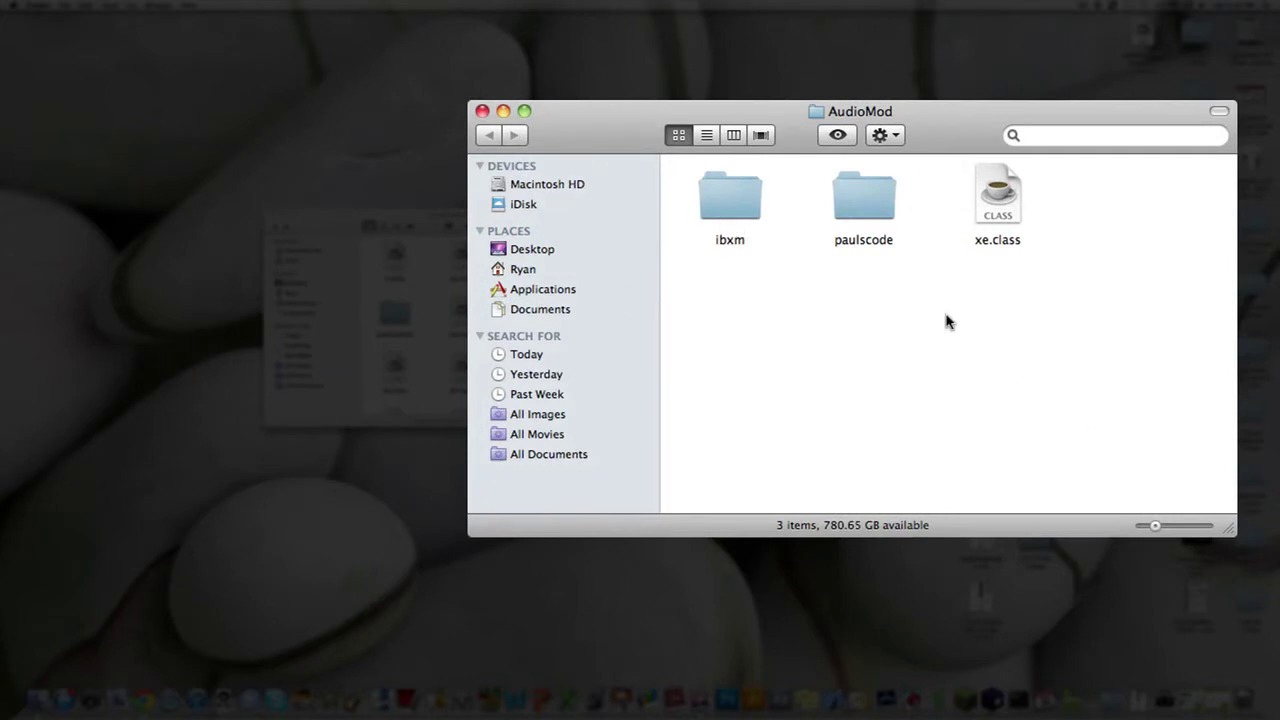
click(731, 205)
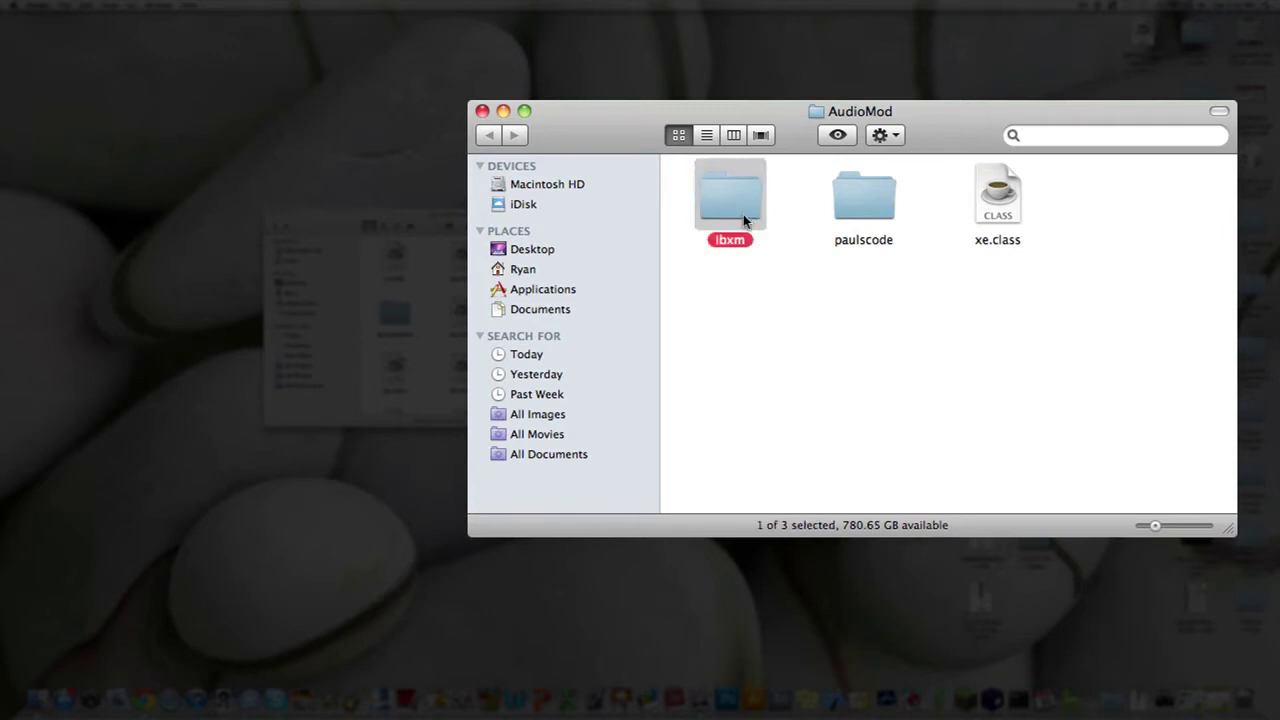
super+click(1000, 203)
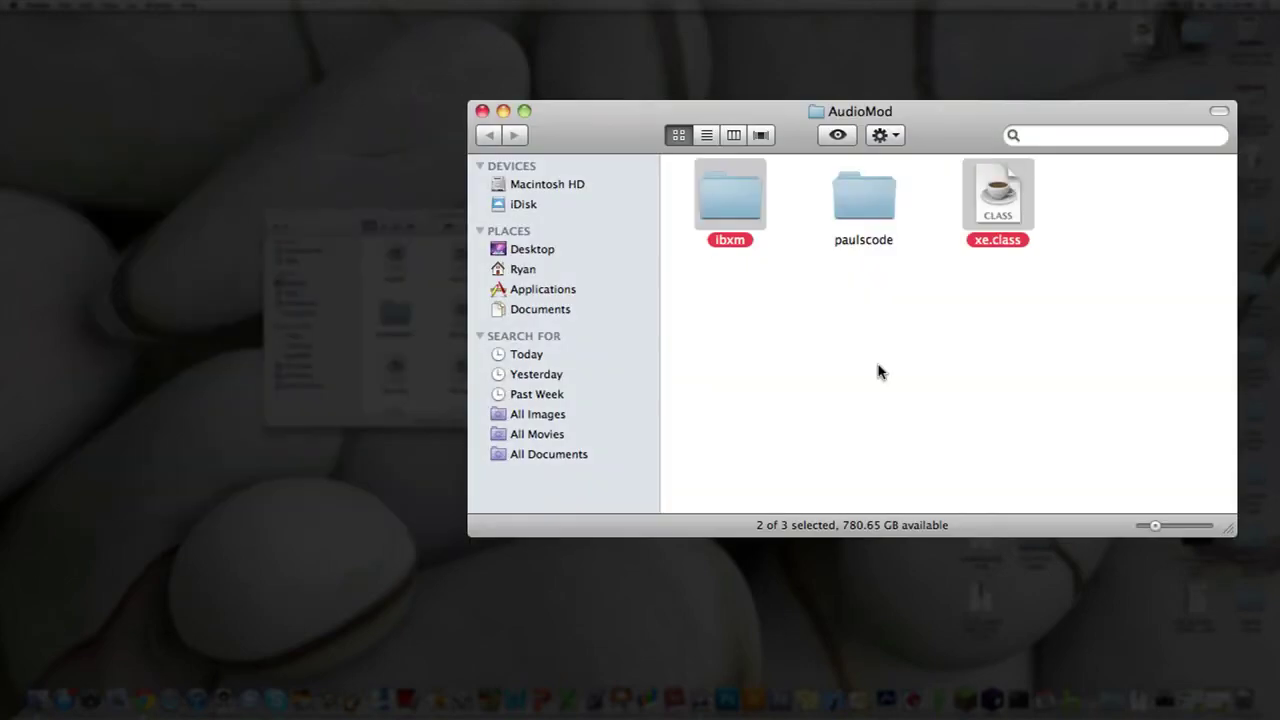
Step: Open the paulscode/sound/codecs folder inside minecraft.jar
click(880, 372)
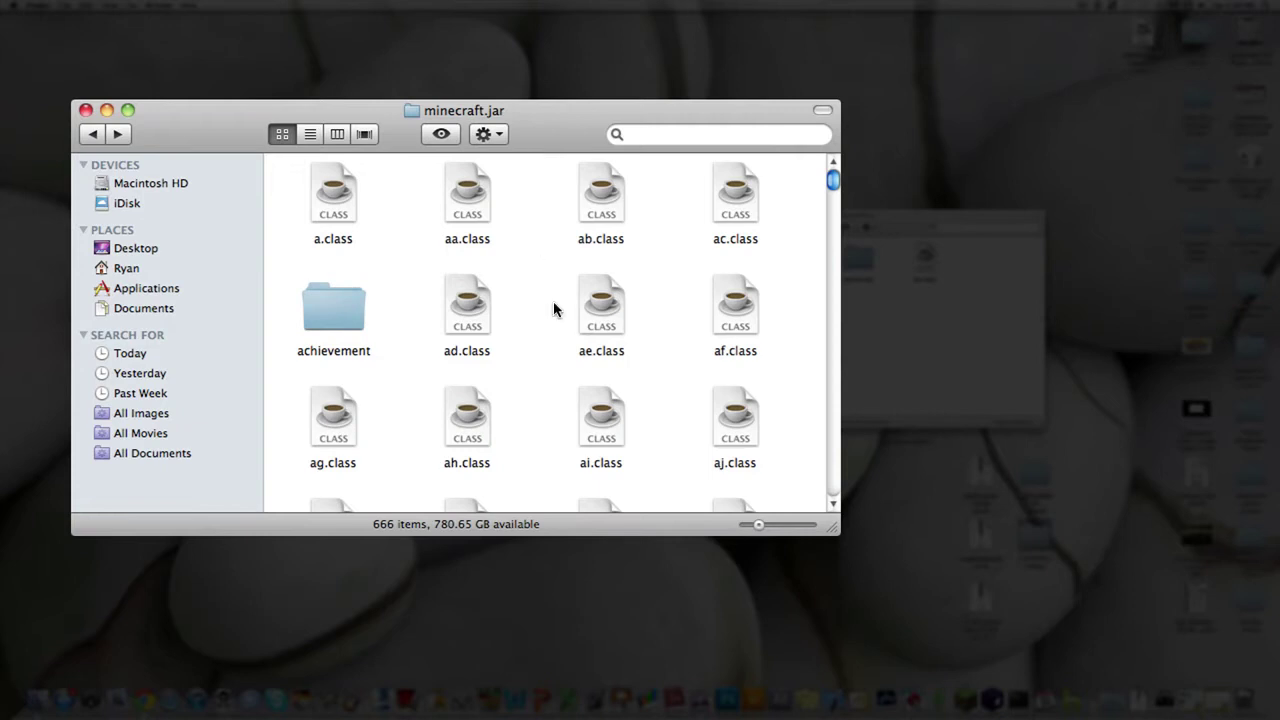
scroll(515, 255, down, 5)
scroll(516, 258, down, 20)
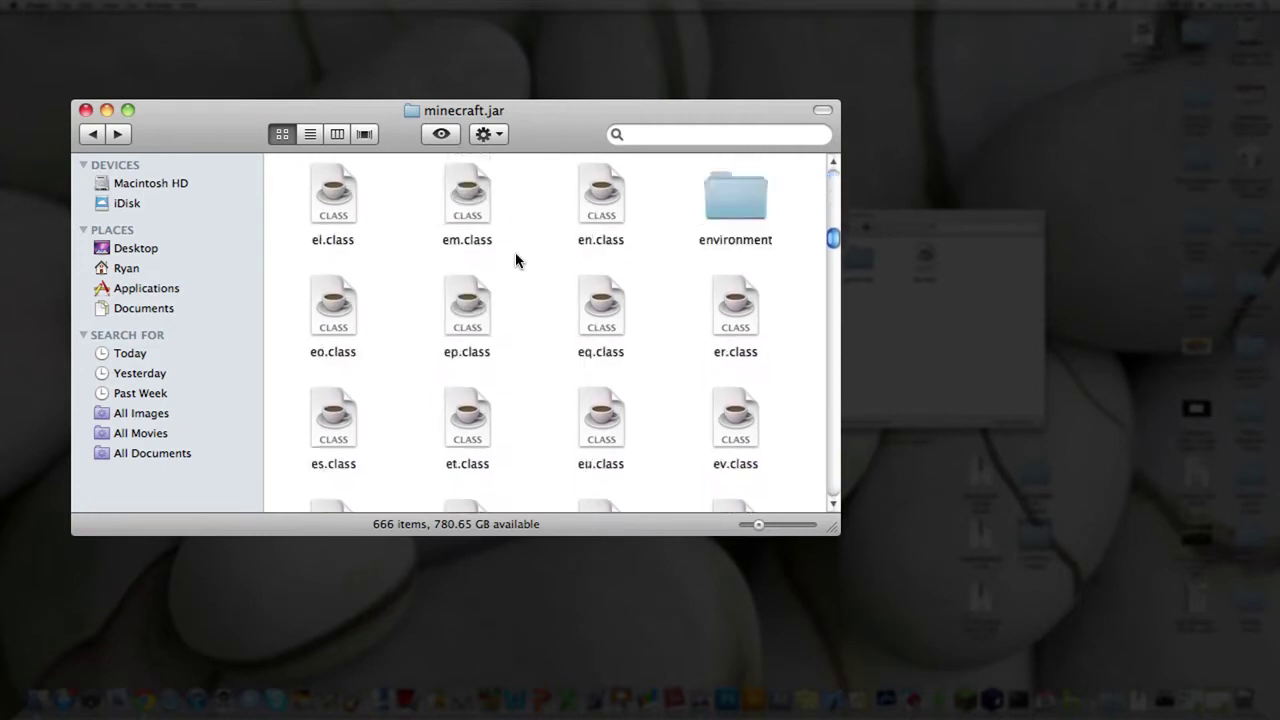
scroll(516, 259, down, 20)
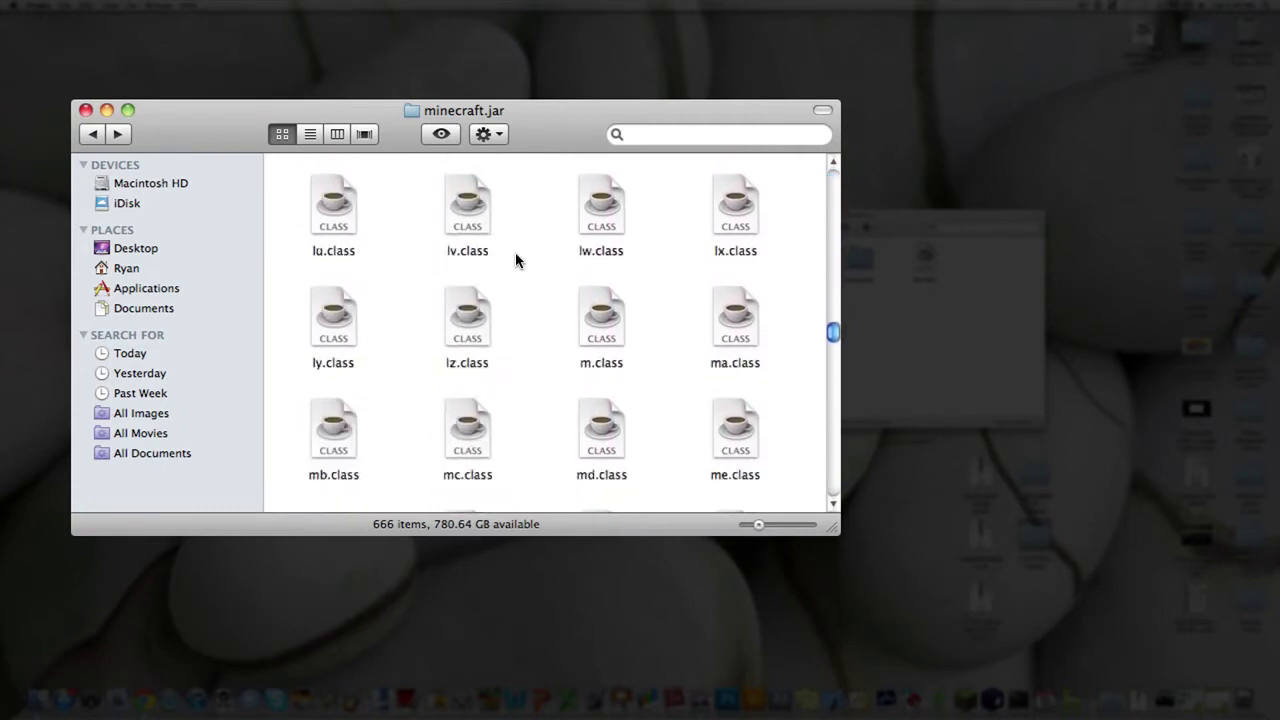
scroll(515, 260, down, 5)
scroll(515, 260, up, 5)
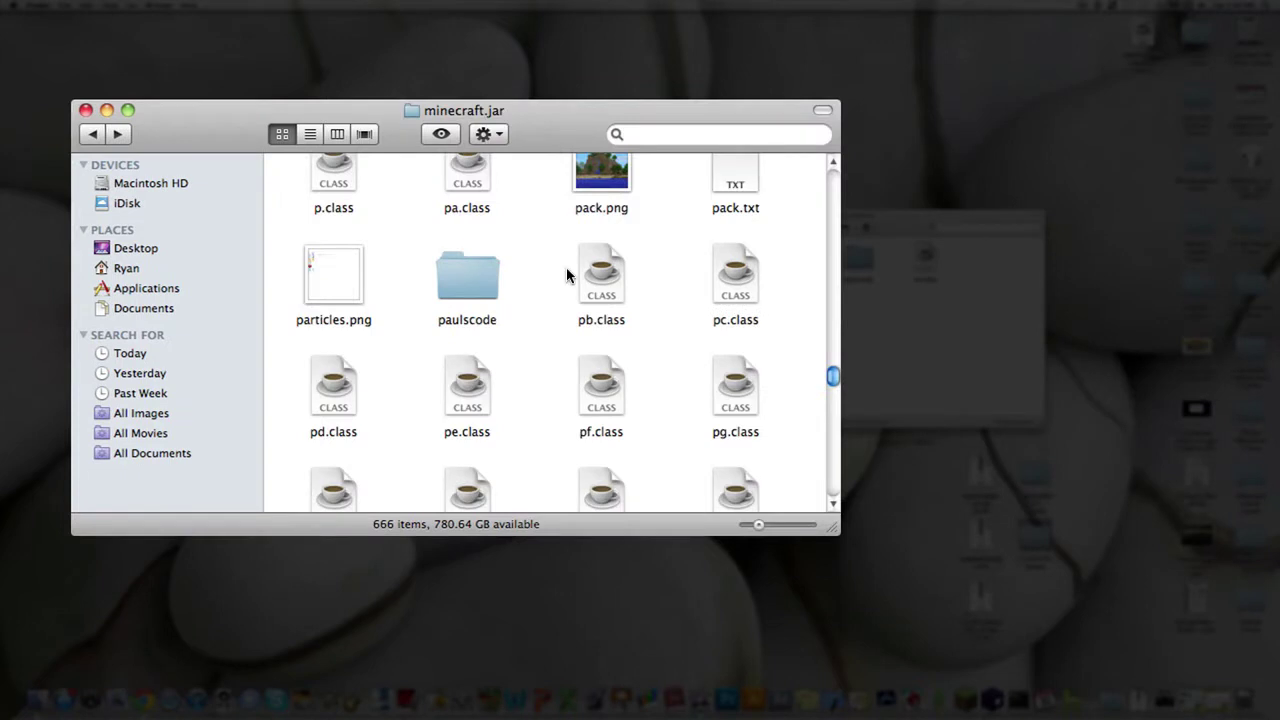
double_click(462, 280)
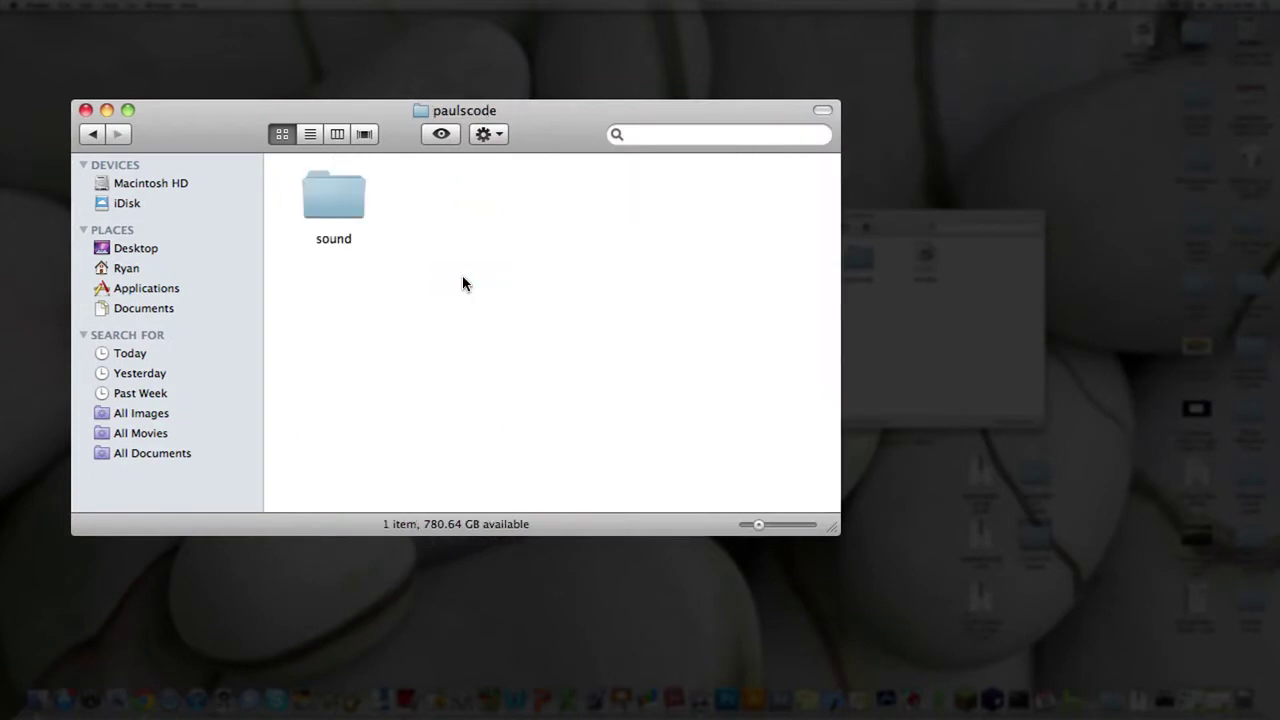
double_click(335, 205)
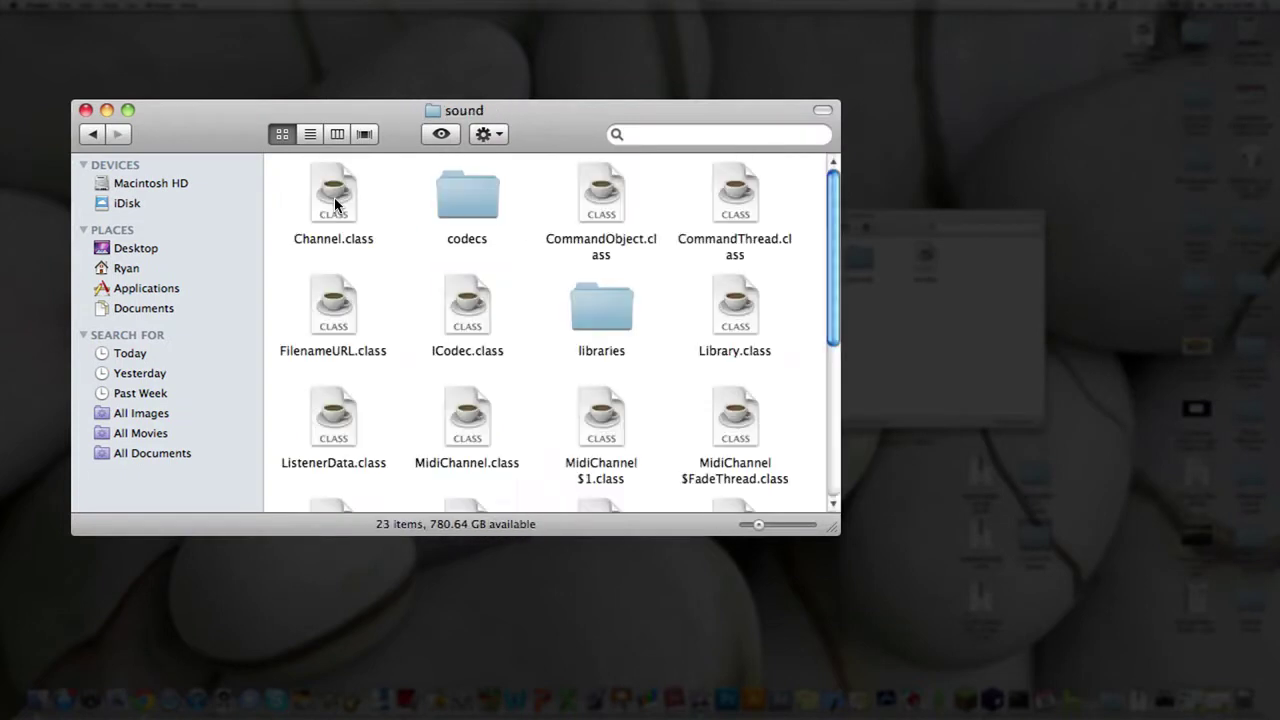
double_click(469, 198)
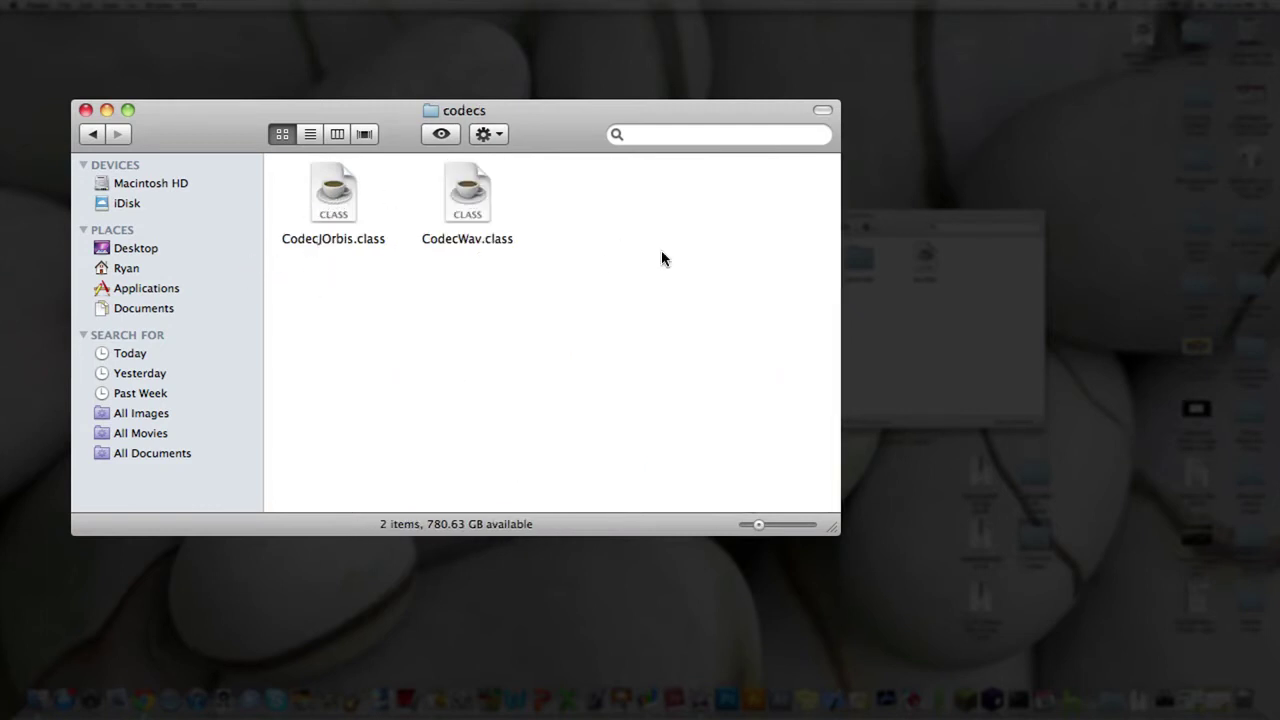
Step: Copy CodecIBXM.class from AudioMod's paulscode/sound/codecs into it, then go back up to paulscode
click(934, 323)
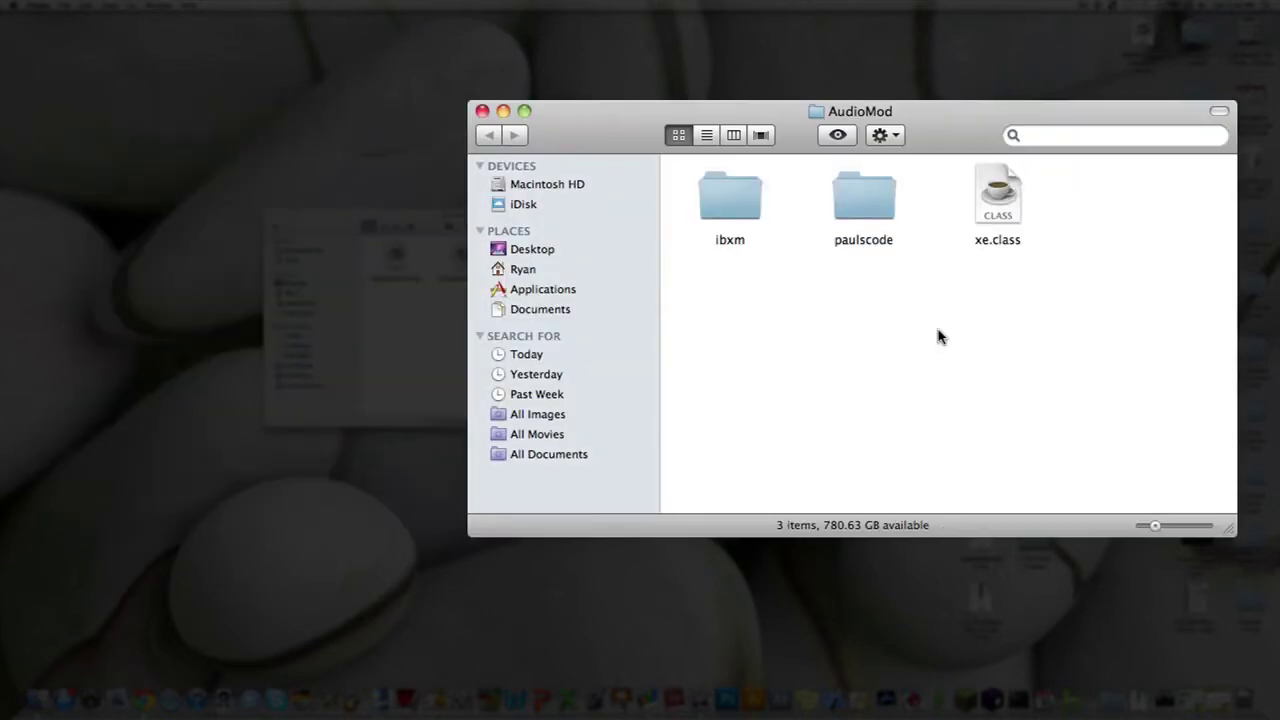
double_click(863, 198)
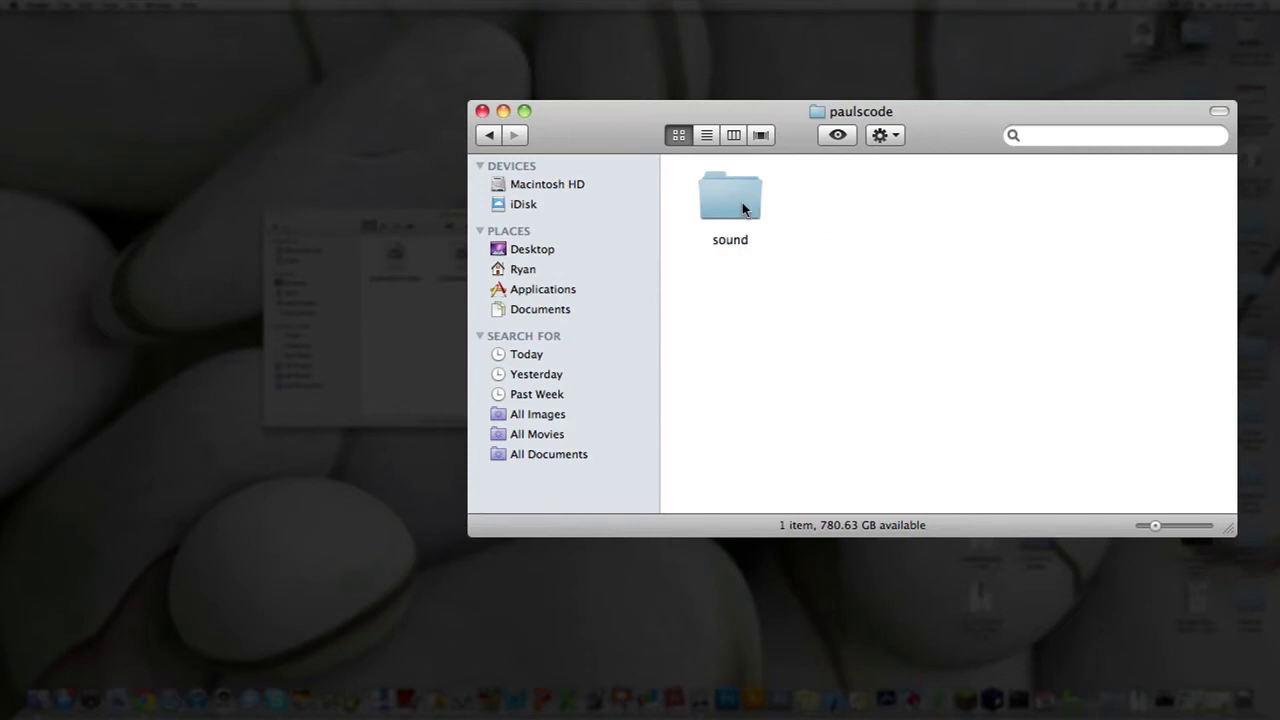
double_click(728, 205)
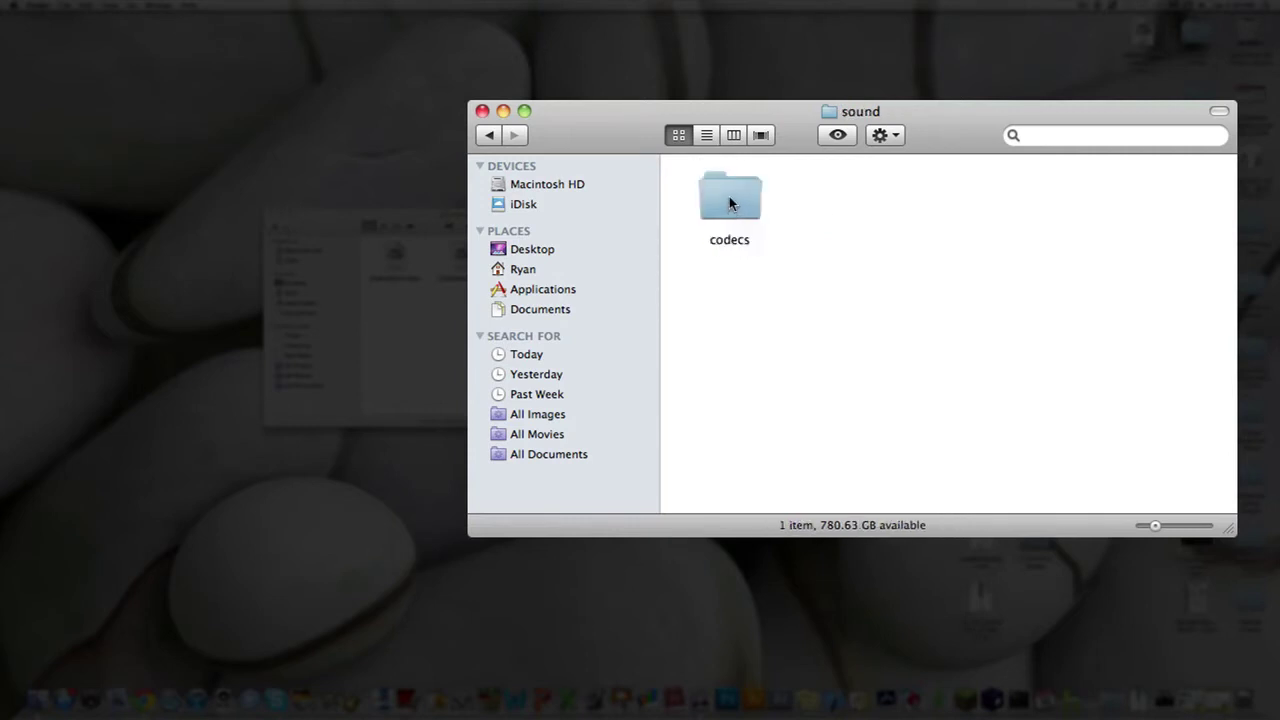
double_click(729, 203)
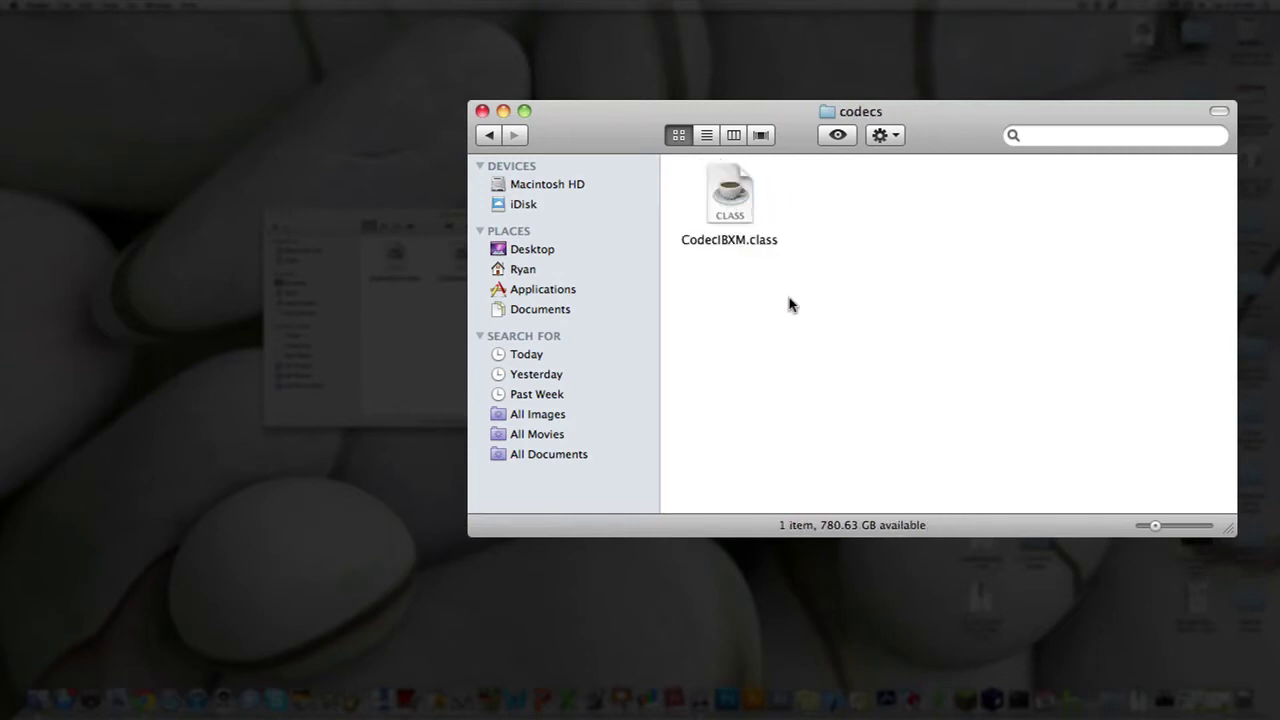
click(737, 210)
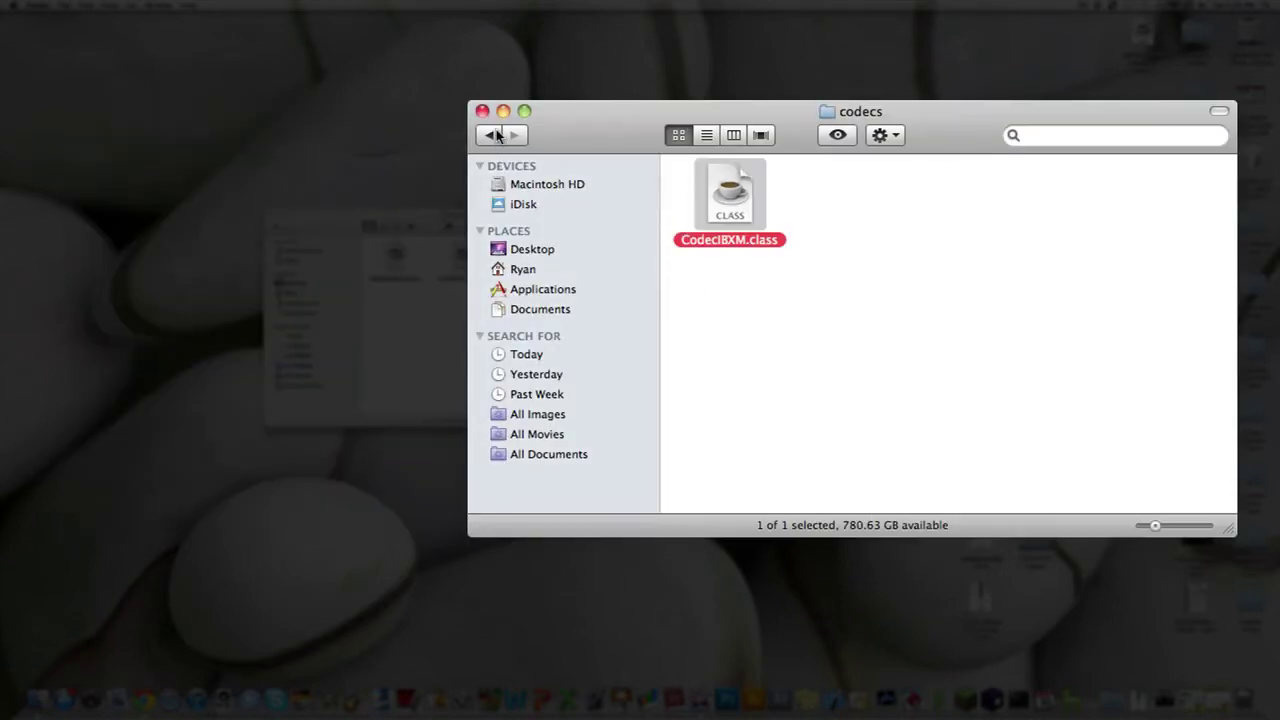
click(494, 131)
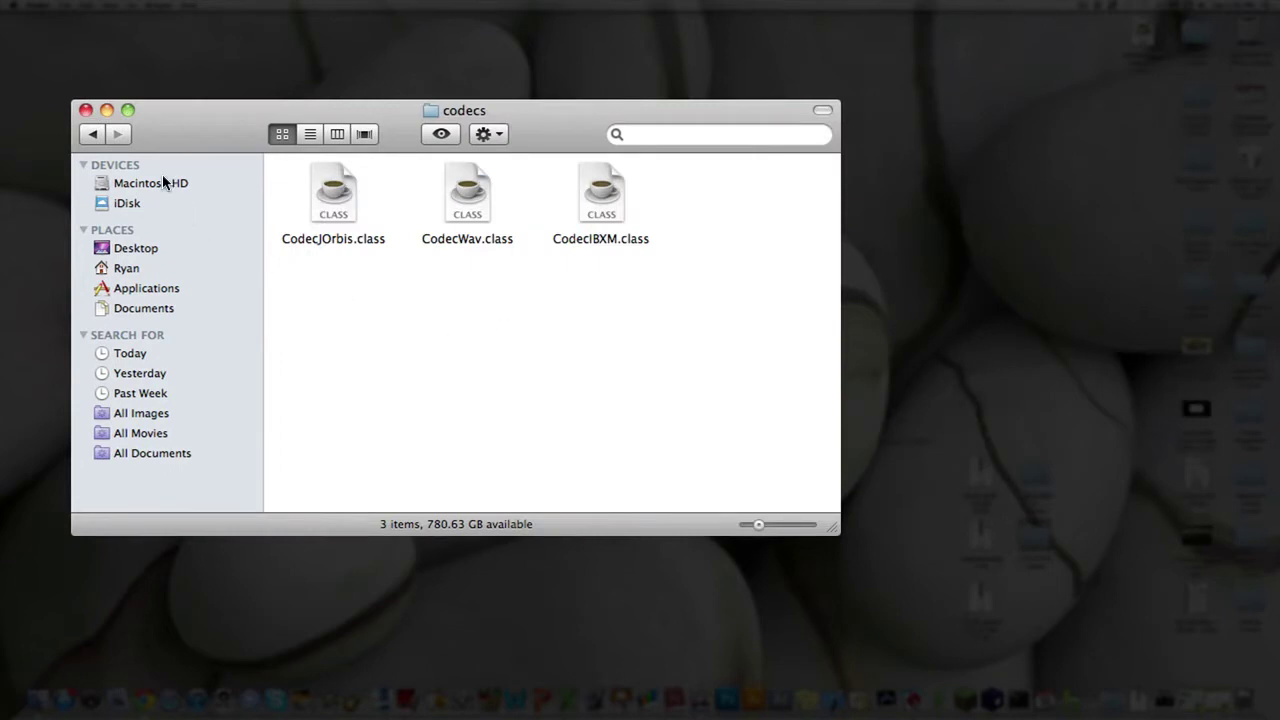
click(97, 134)
click(96, 134)
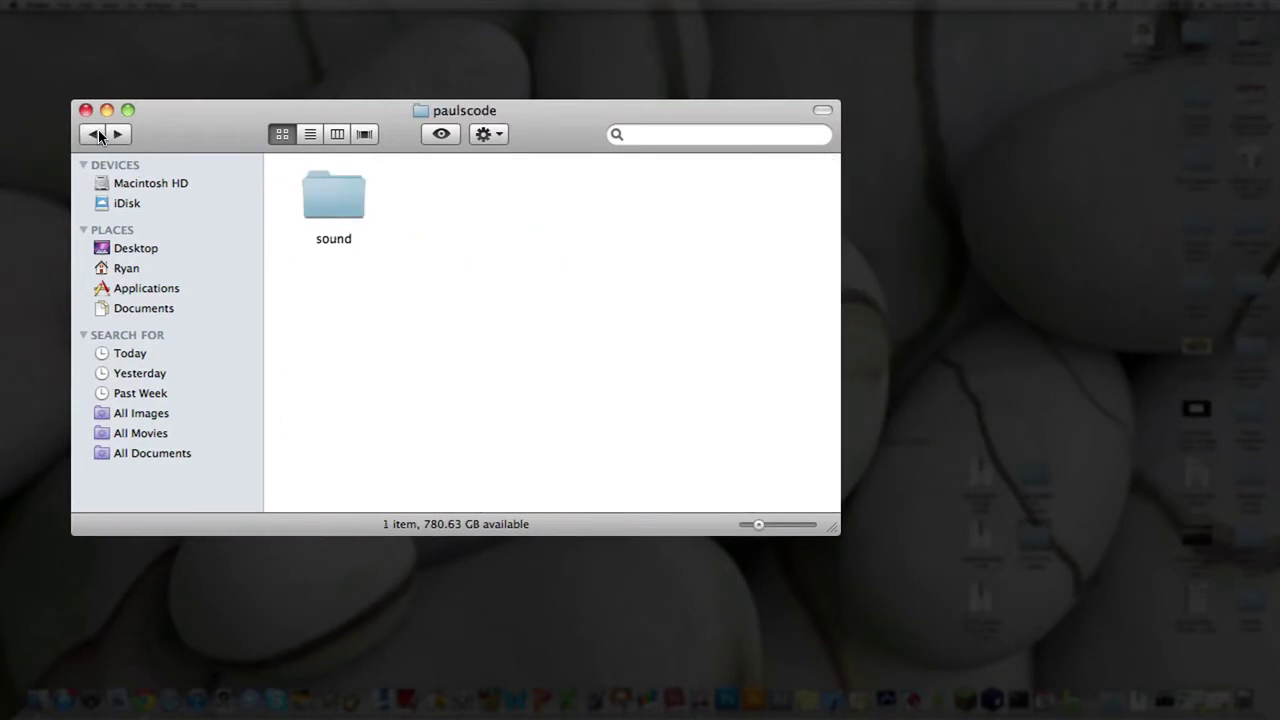
Step: Return to the minecraft folder and extract the 1.5_01_PortalGun_v1 download beside it
click(96, 134)
click(96, 134)
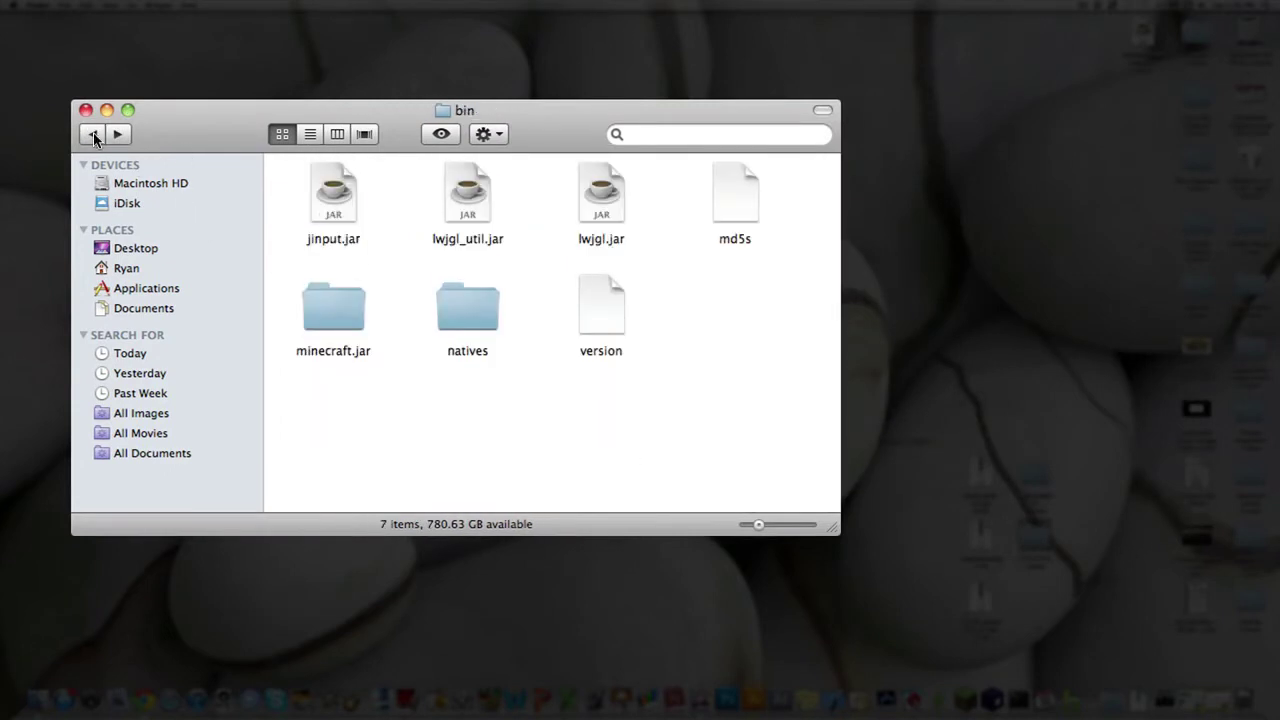
click(93, 133)
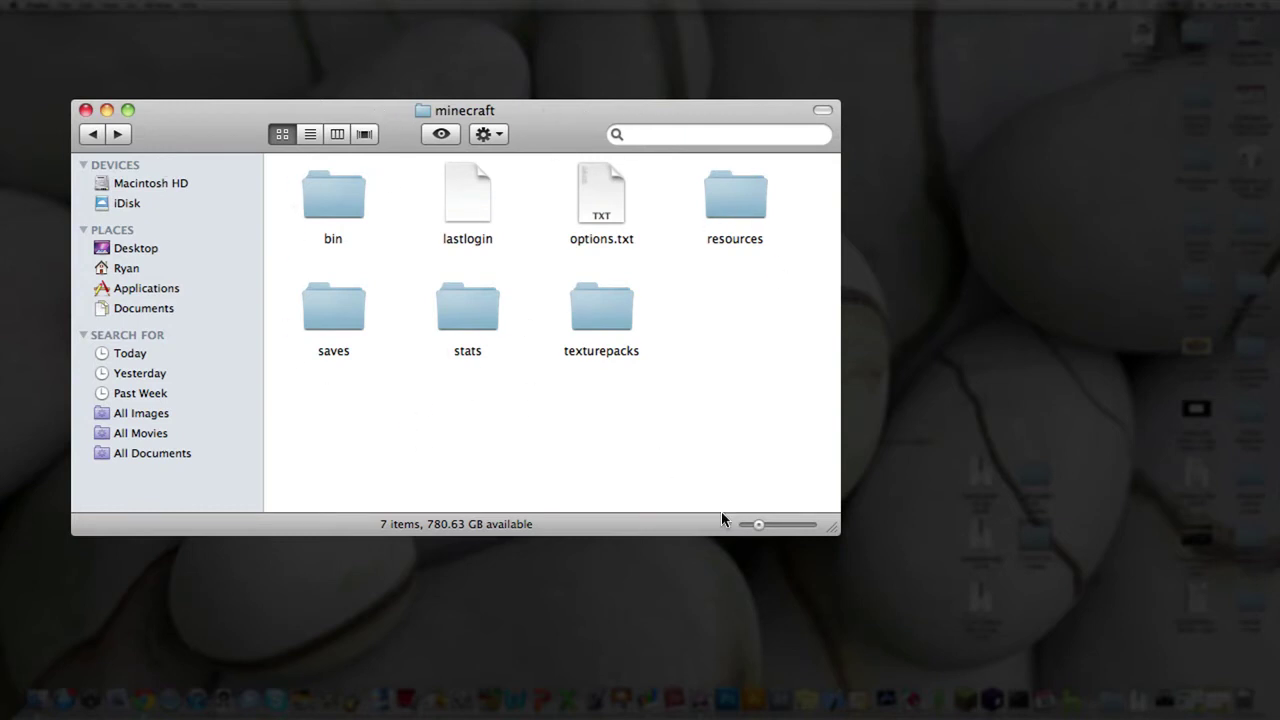
click(962, 621)
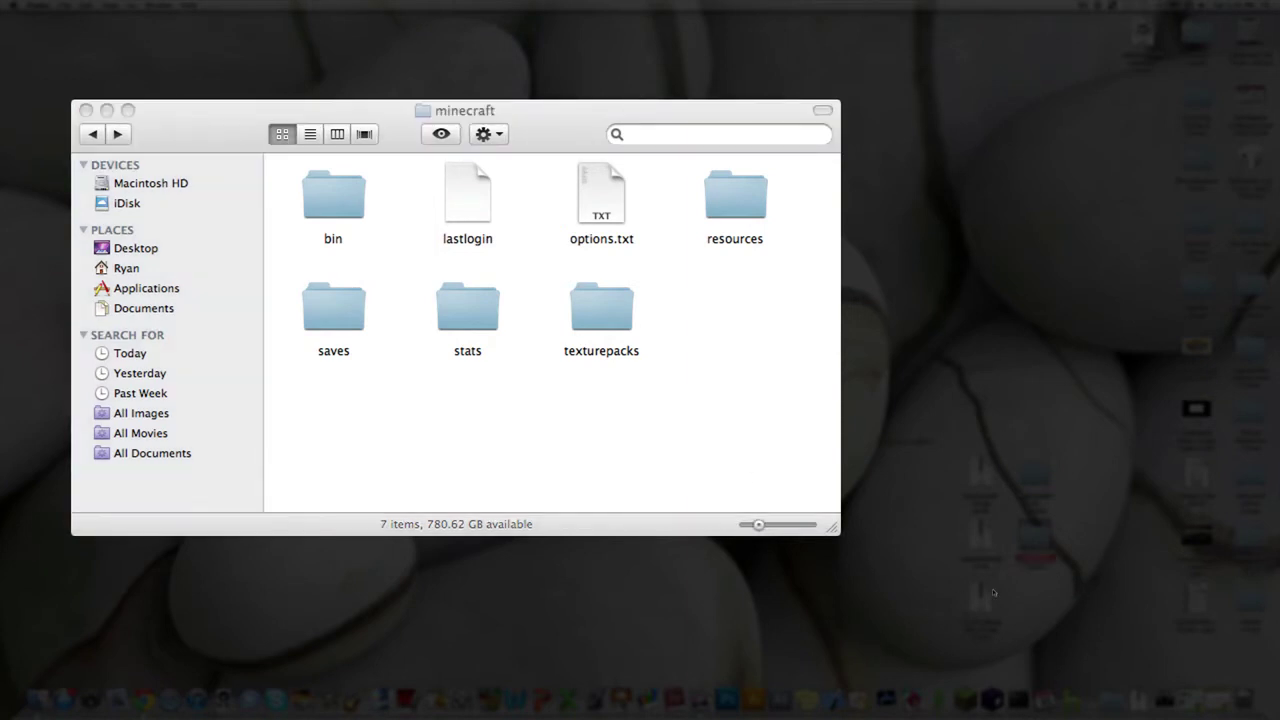
double_click(985, 600)
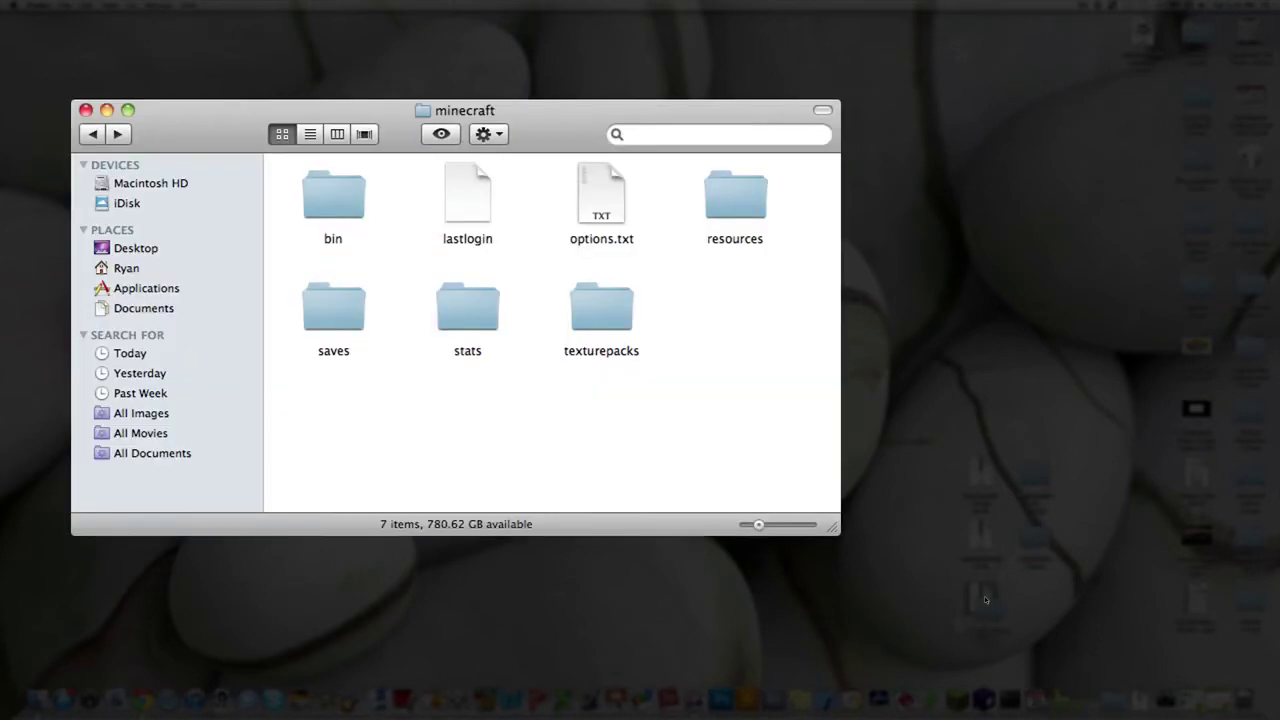
click(1037, 603)
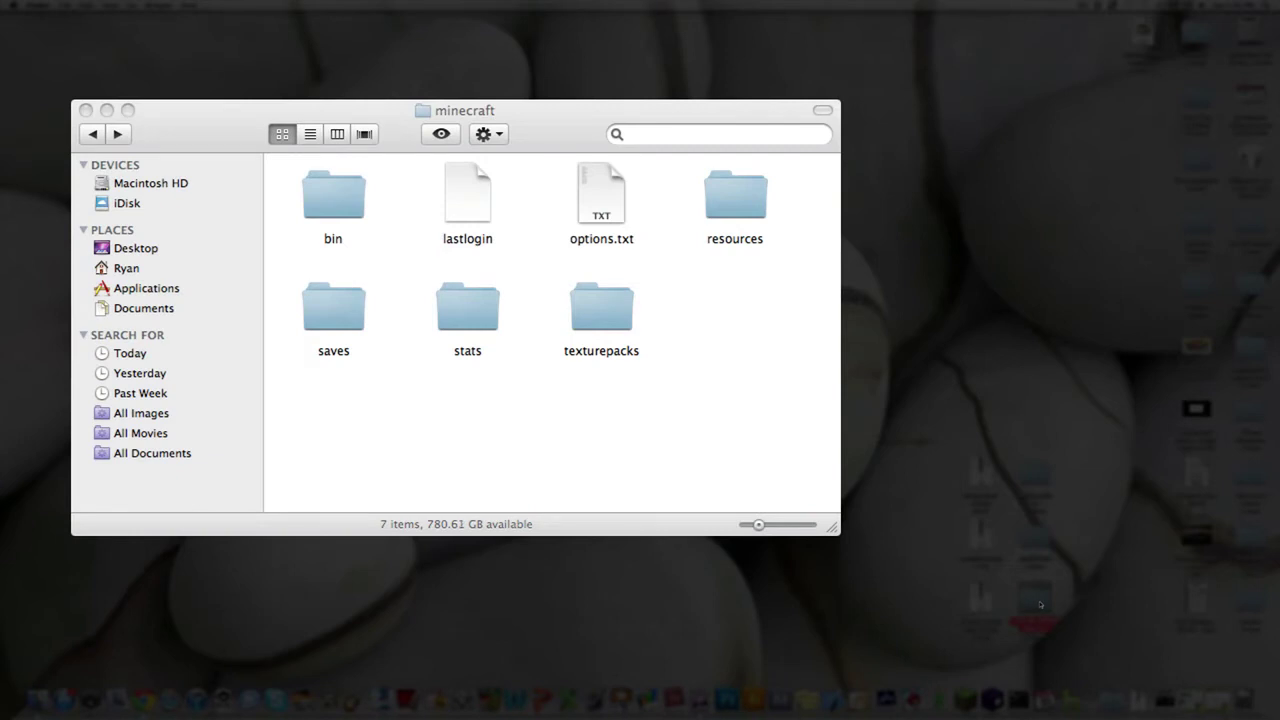
double_click(1040, 604)
mouse_move(567, 130)
mouse_down()
mouse_move(990, 123)
mouse_move(957, 117)
mouse_up()
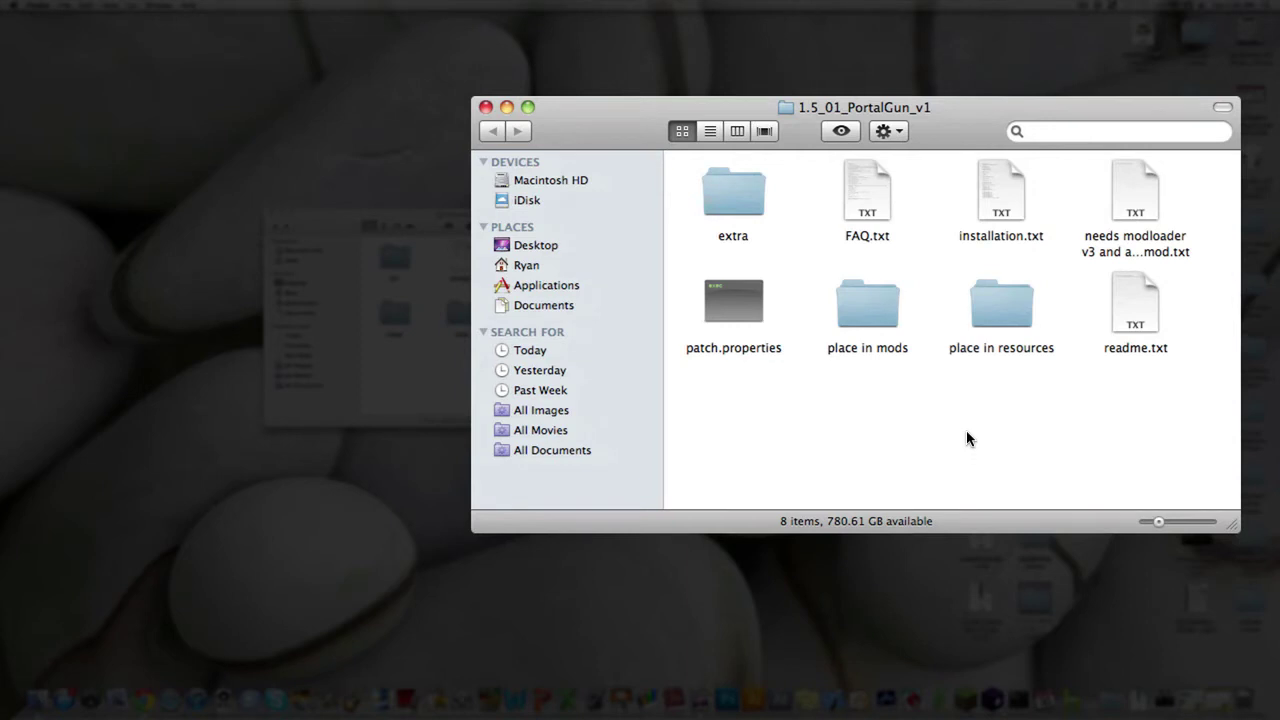
Step: Create a new folder named 'mods' in the minecraft folder, tidy the icons, and open it
click(442, 345)
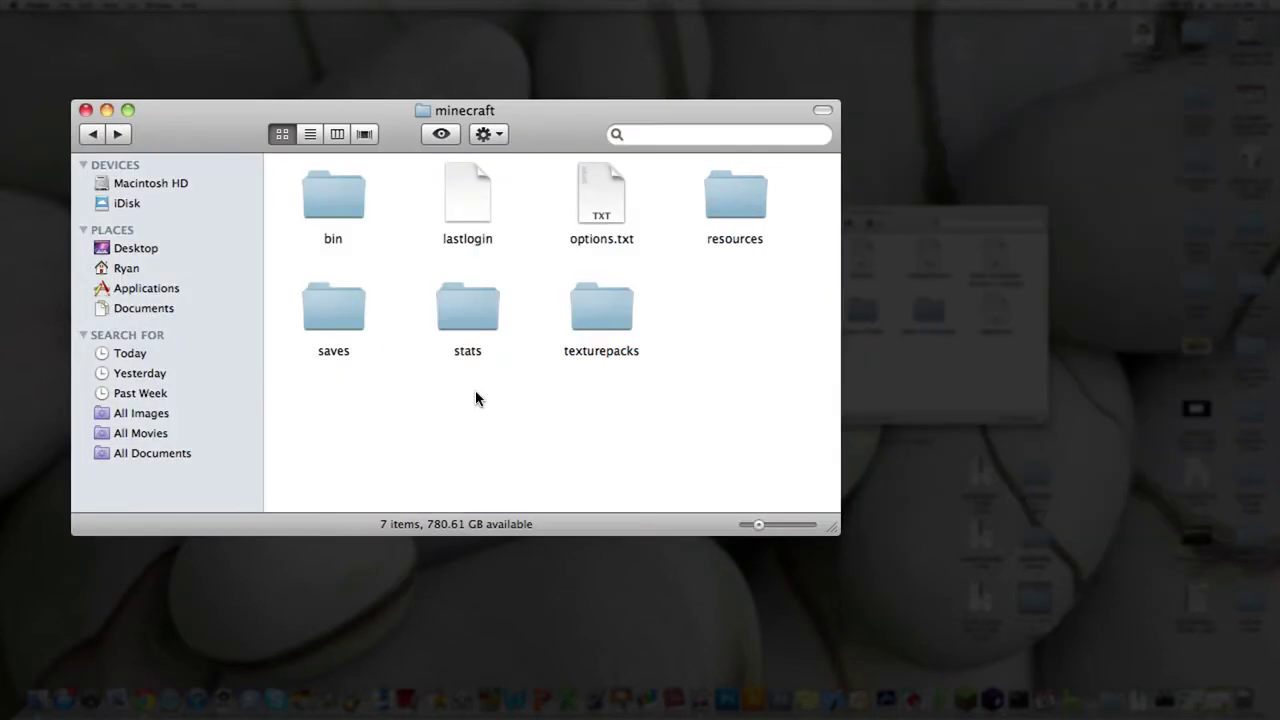
right_click(426, 312)
click(500, 323)
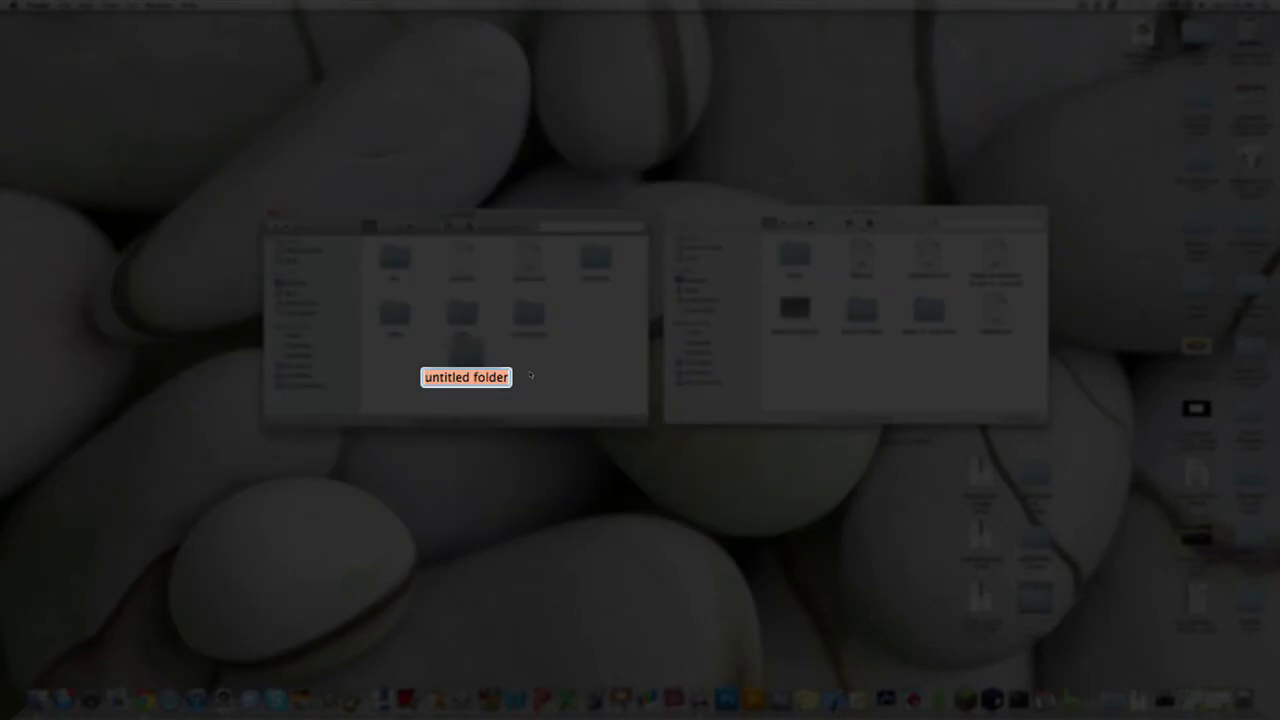
text(mods)
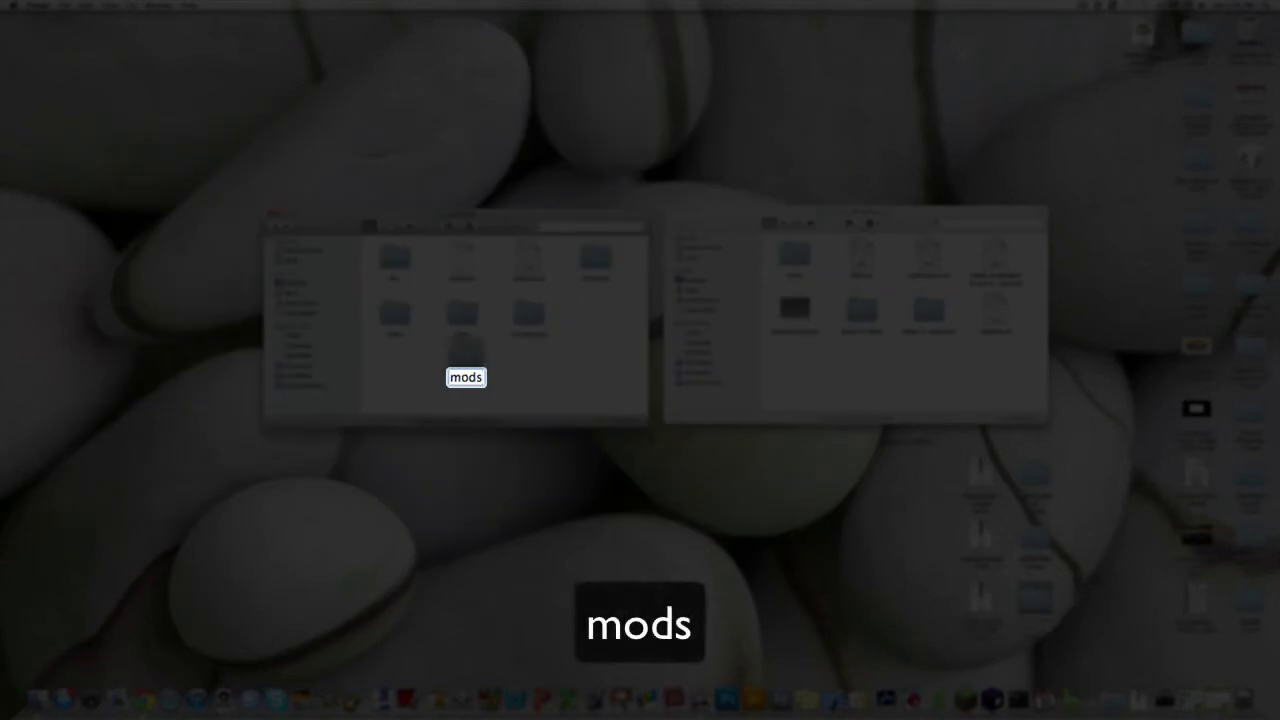
click(528, 380)
mouse_move(483, 391)
mouse_down()
mouse_move(386, 429)
mouse_move(400, 433)
mouse_up()
right_click(457, 336)
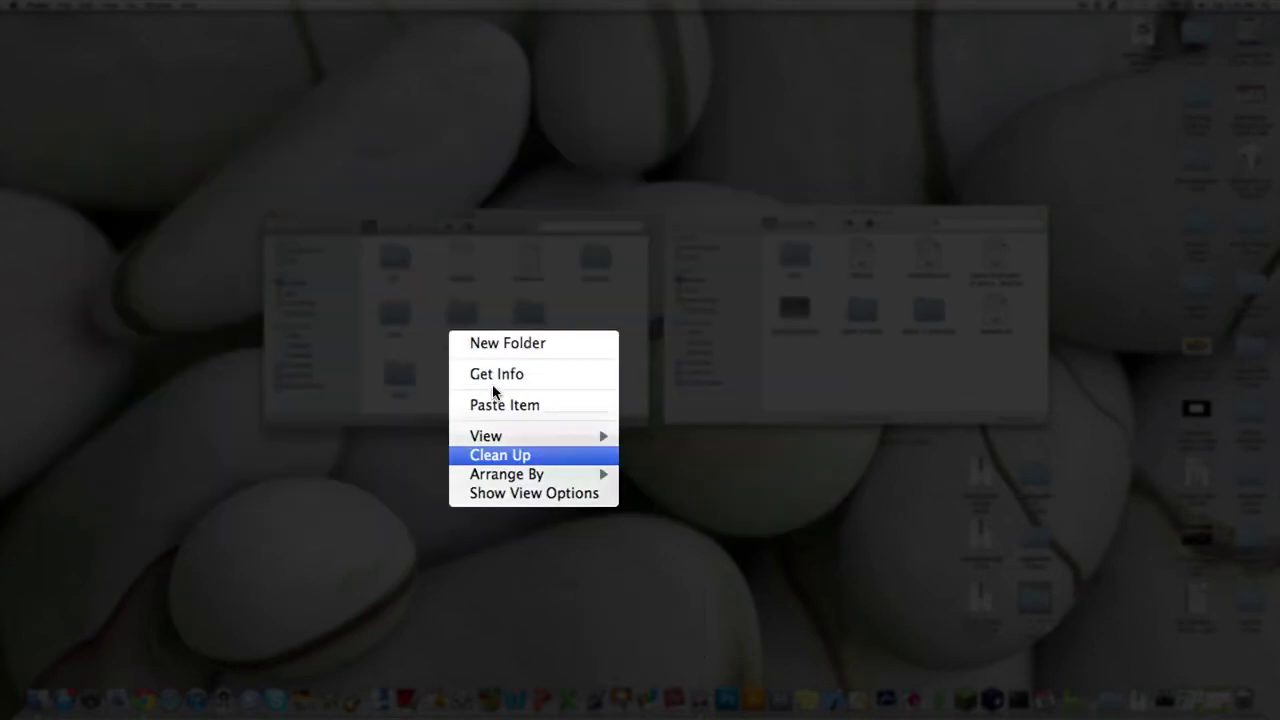
click(519, 451)
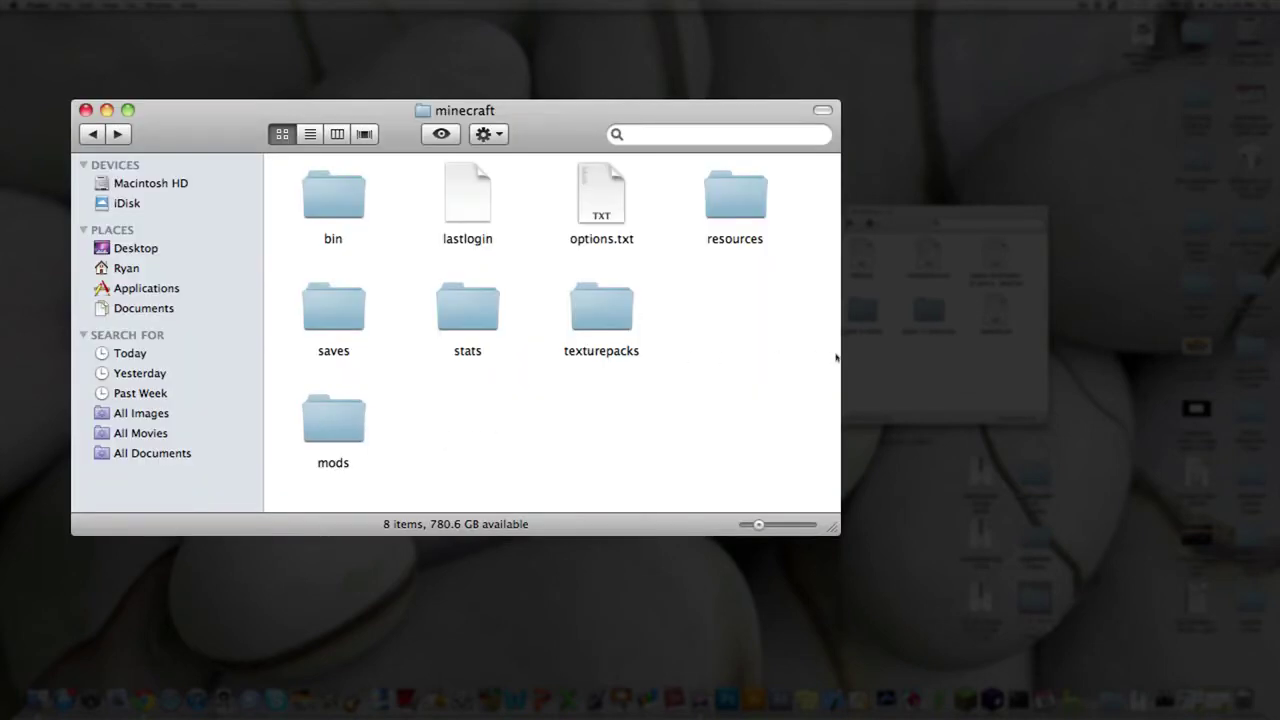
double_click(341, 423)
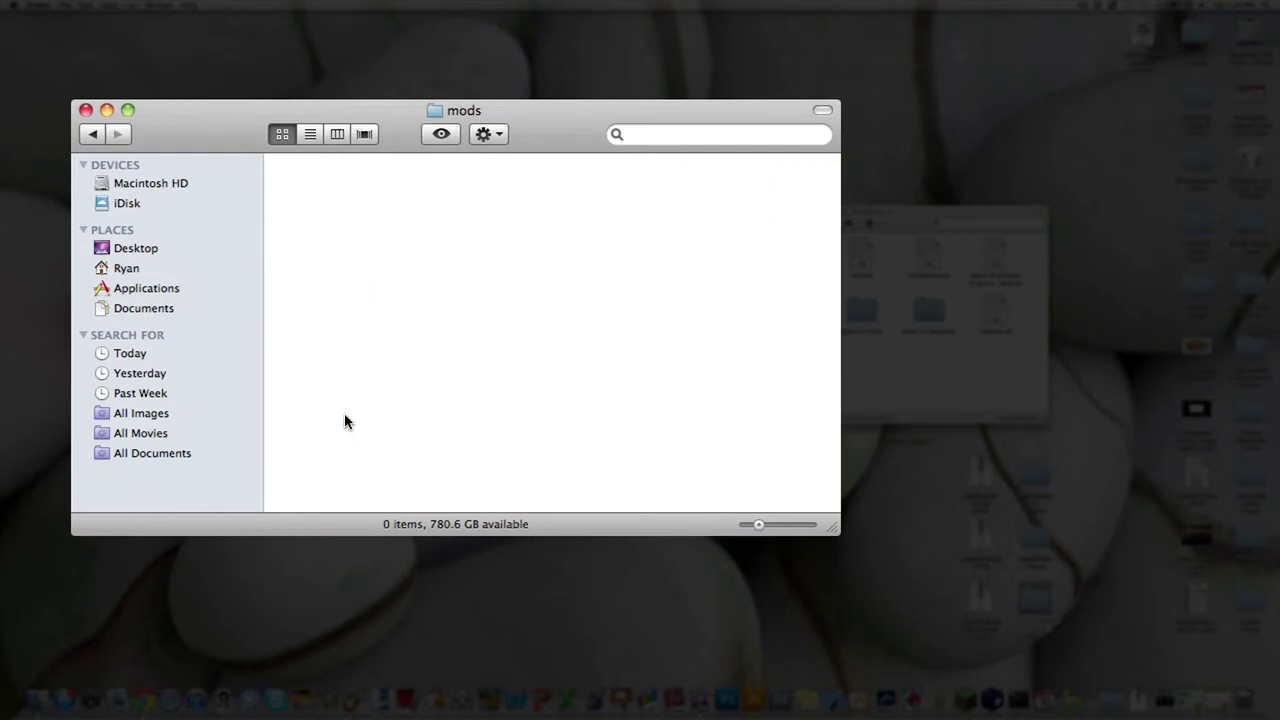
Step: Copy mod_PortalGun.properties and portalgun1.5_01v1.zip from 'place in mods' into mods
click(933, 303)
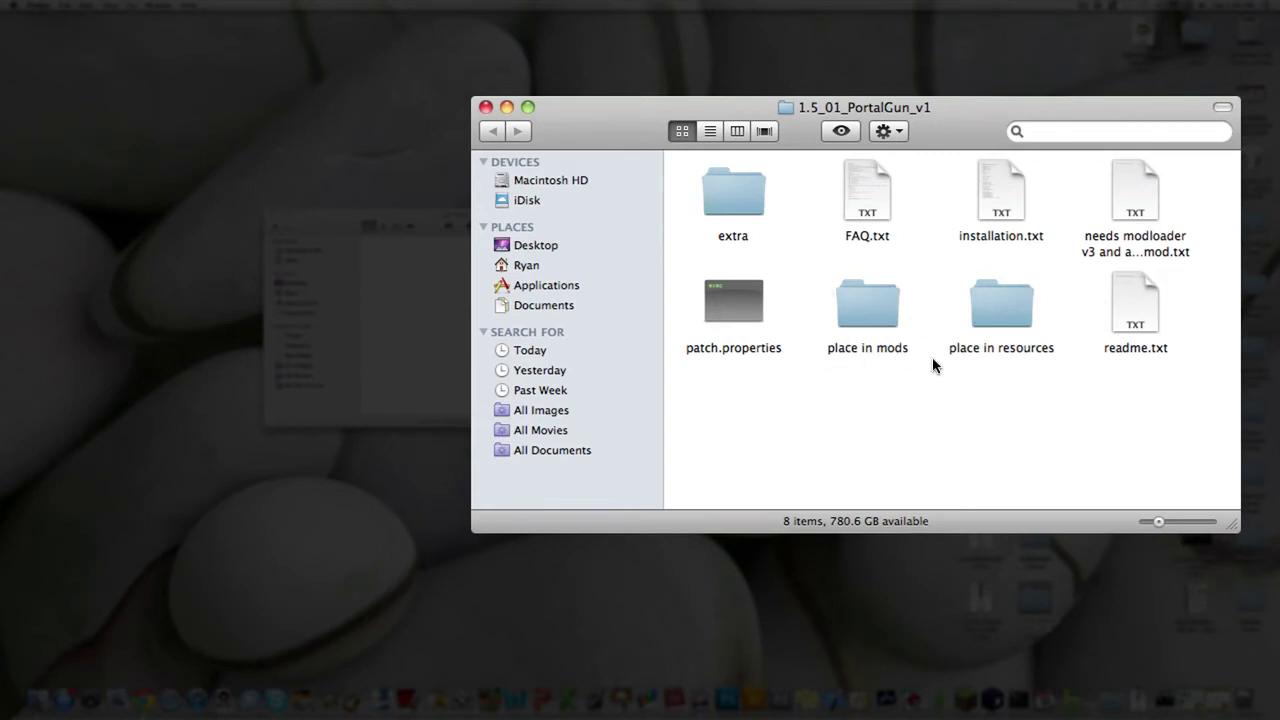
double_click(853, 306)
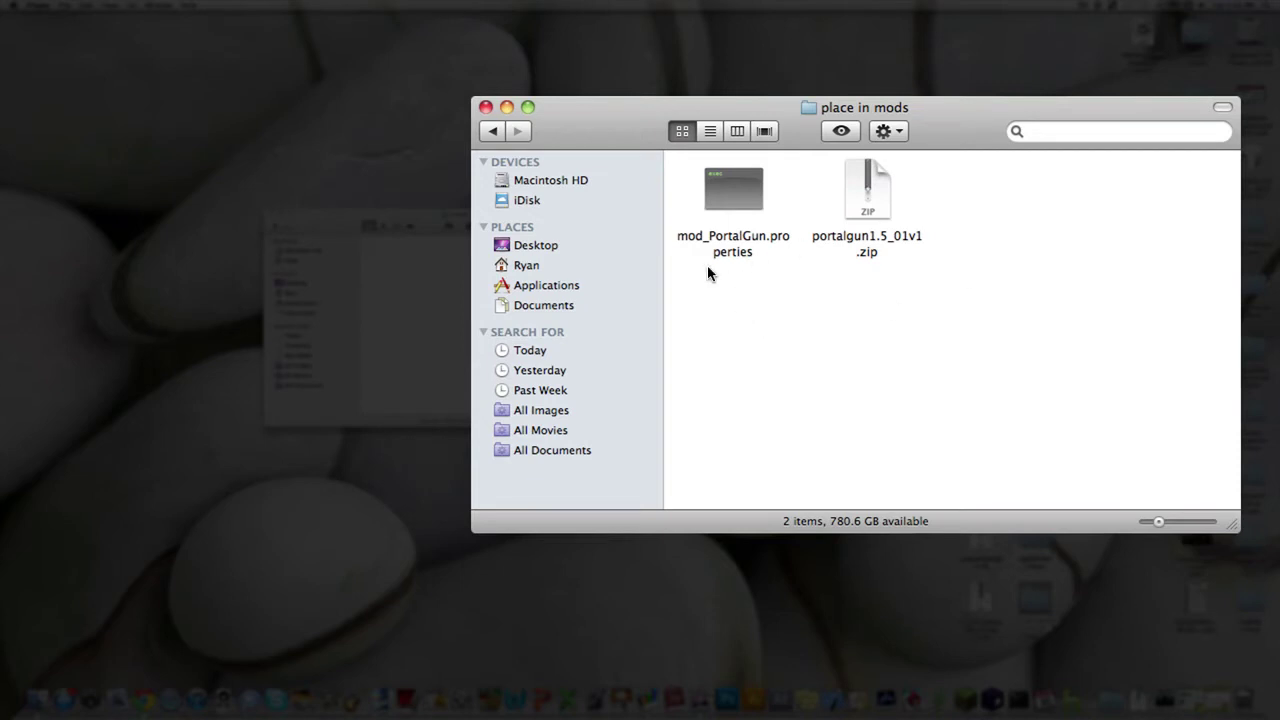
mouse_move(706, 265)
mouse_down()
mouse_move(717, 235)
mouse_move(905, 215)
mouse_up()
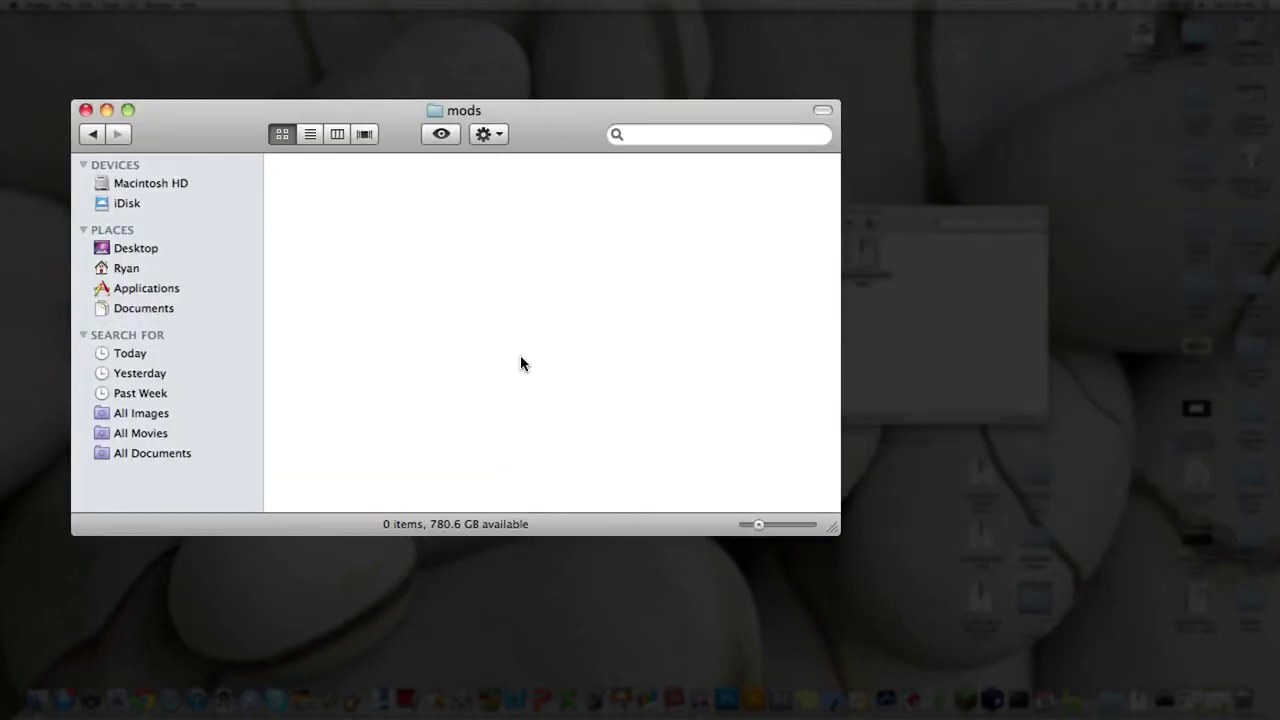
key(super+v)
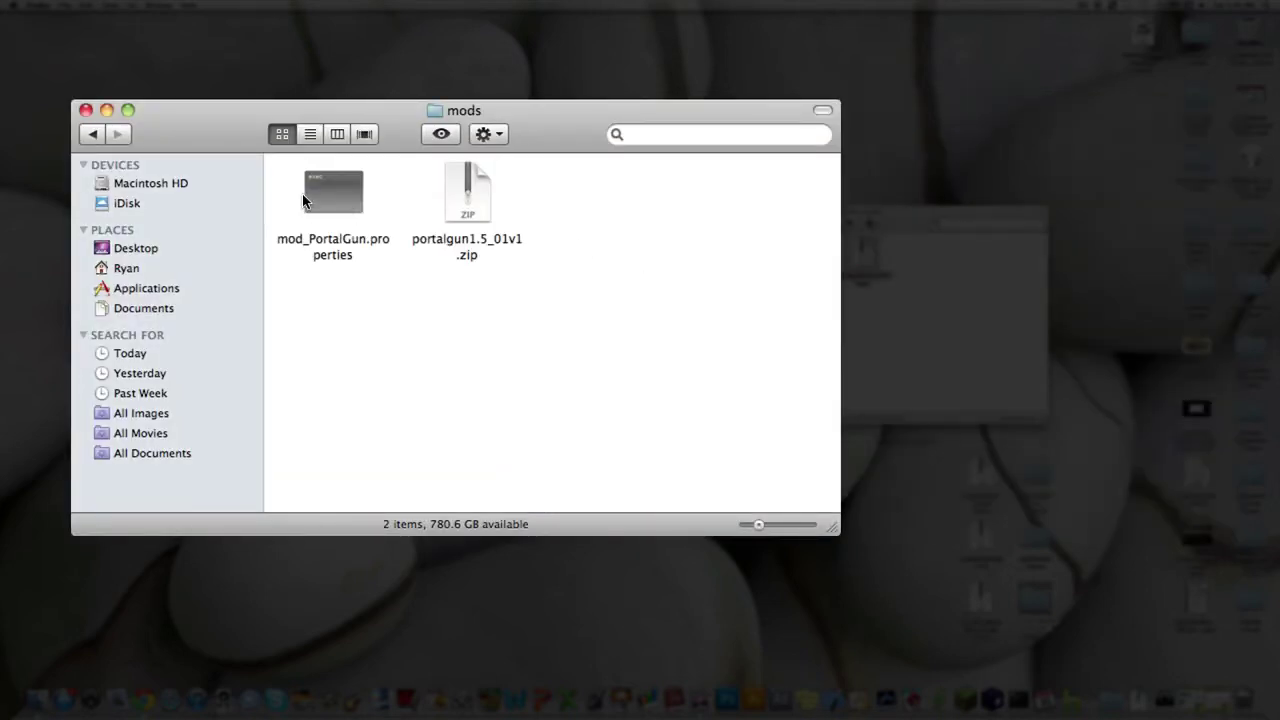
Step: Confirm resources/mod holds sound and streaming, return to minecraft, and close 'place in resources'
click(91, 134)
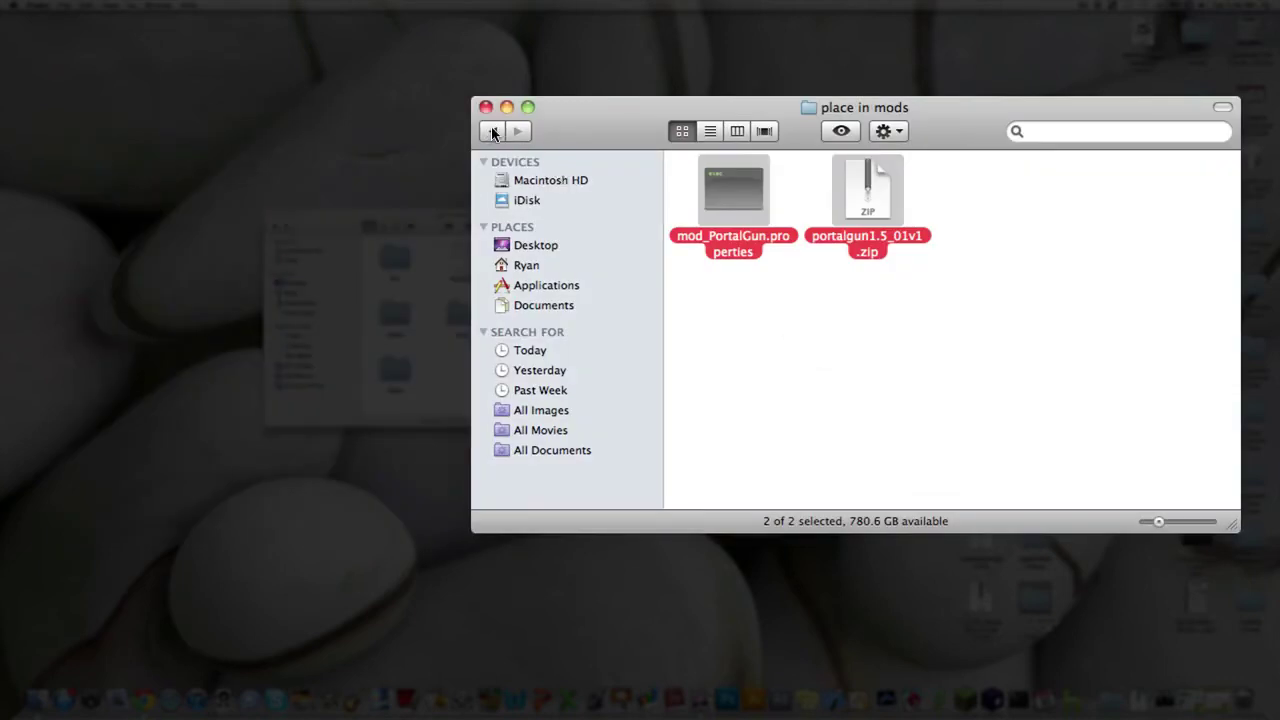
click(491, 131)
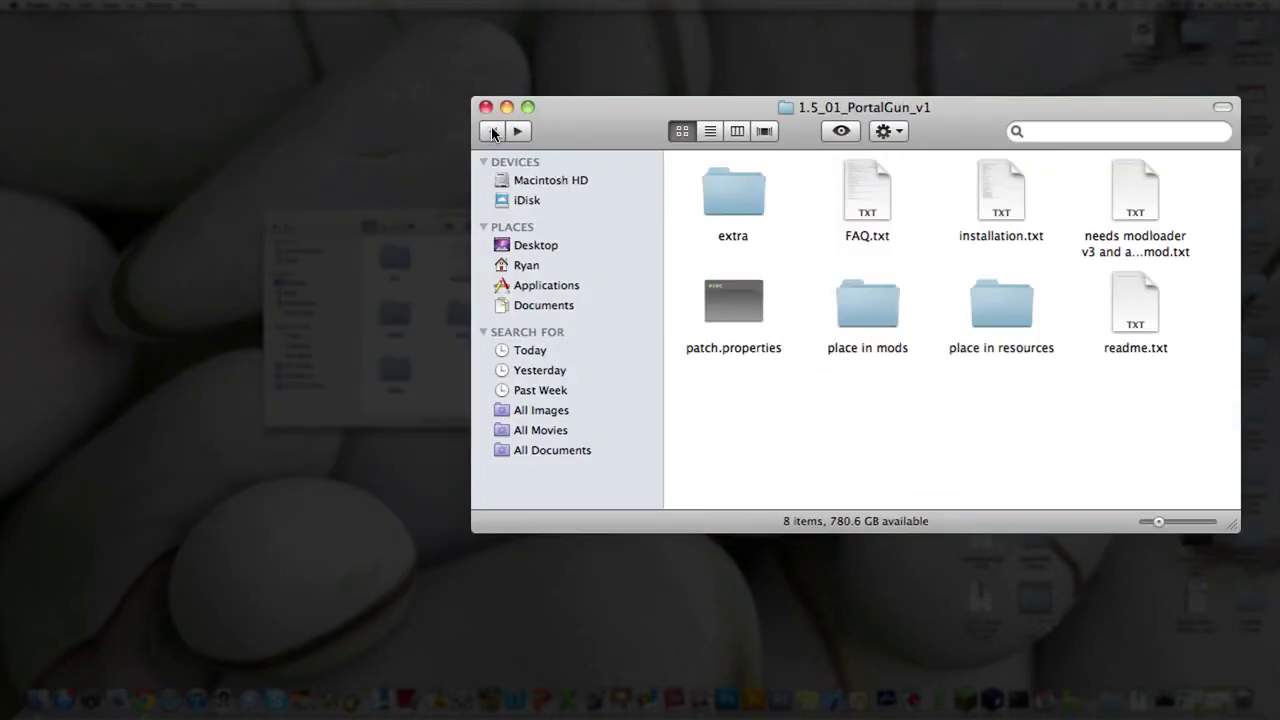
double_click(1006, 298)
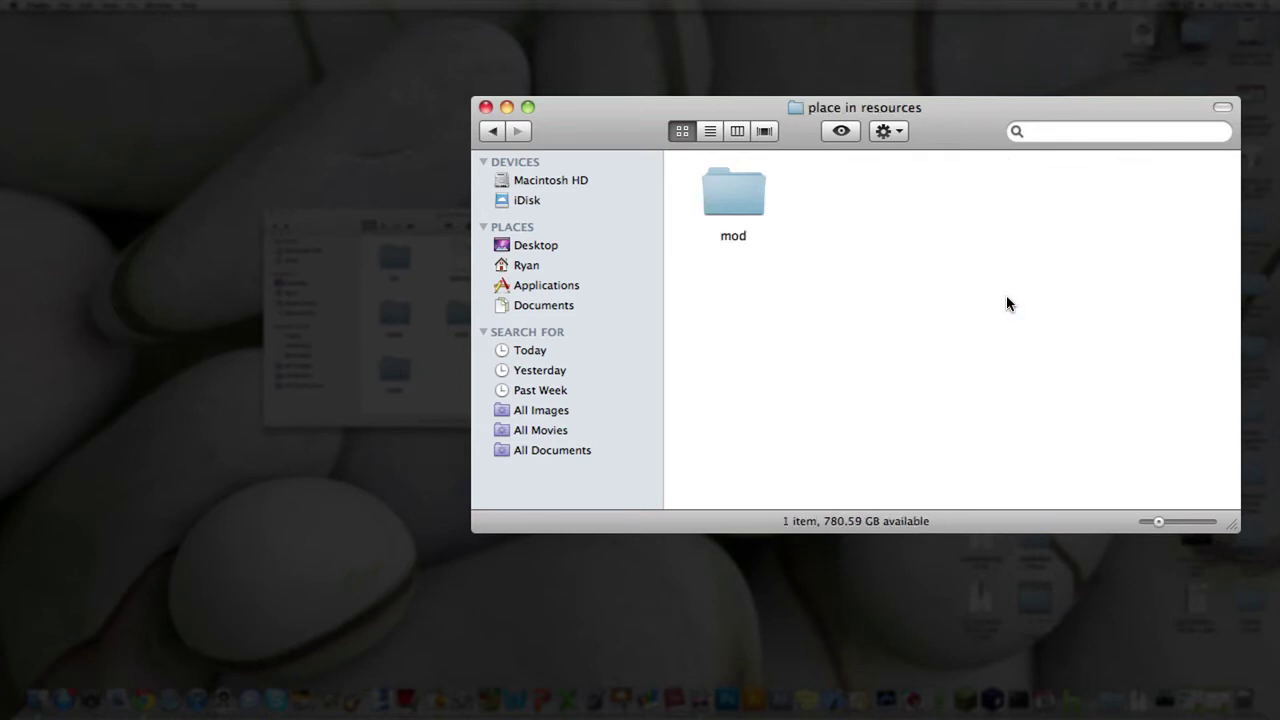
click(739, 197)
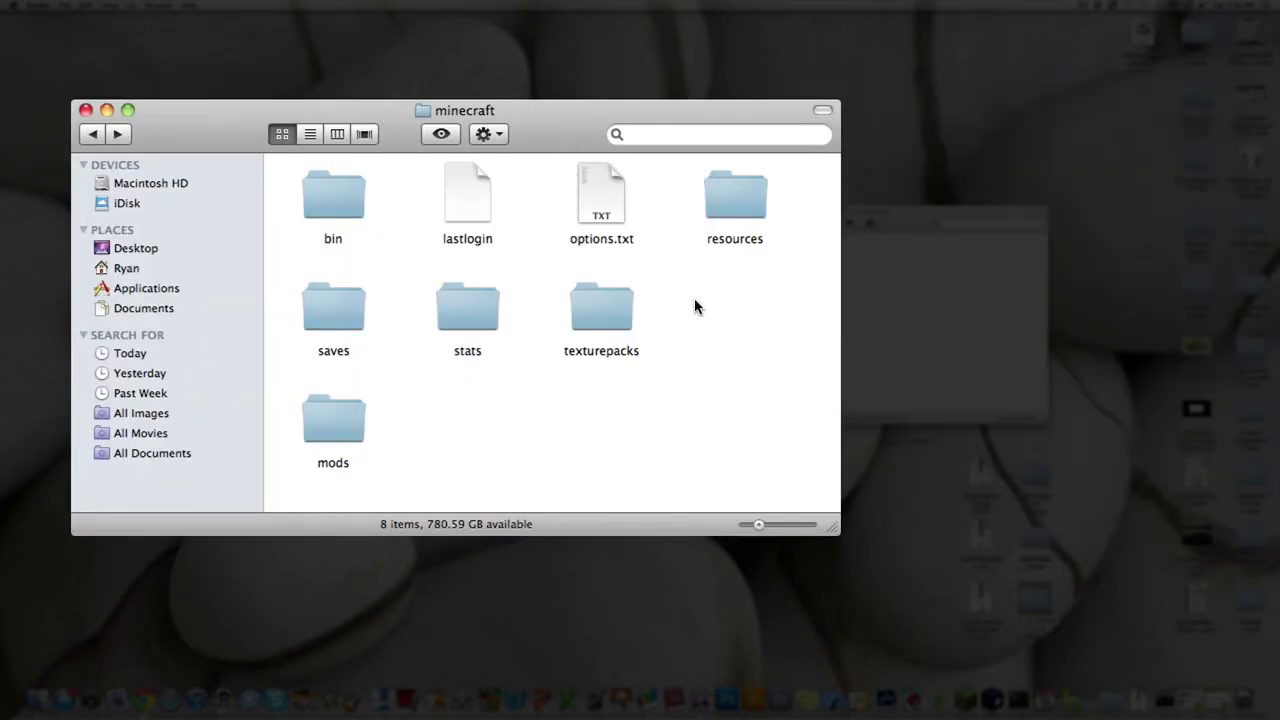
double_click(733, 196)
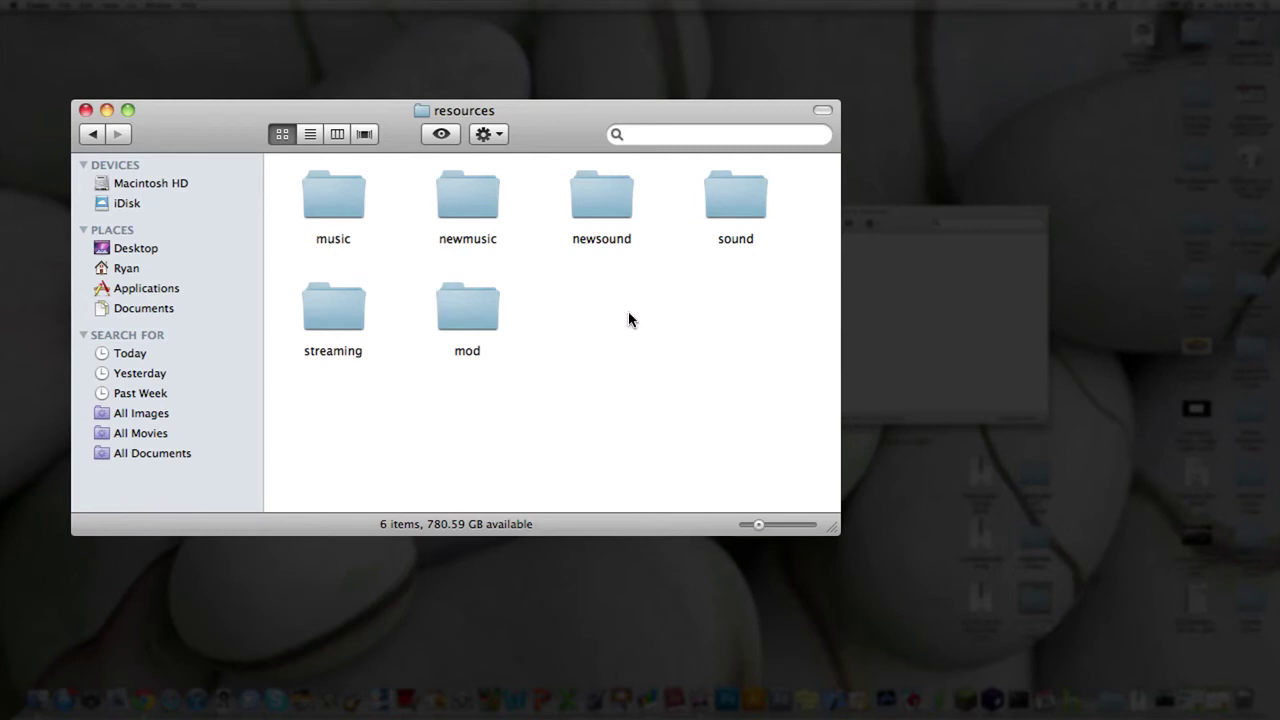
double_click(469, 319)
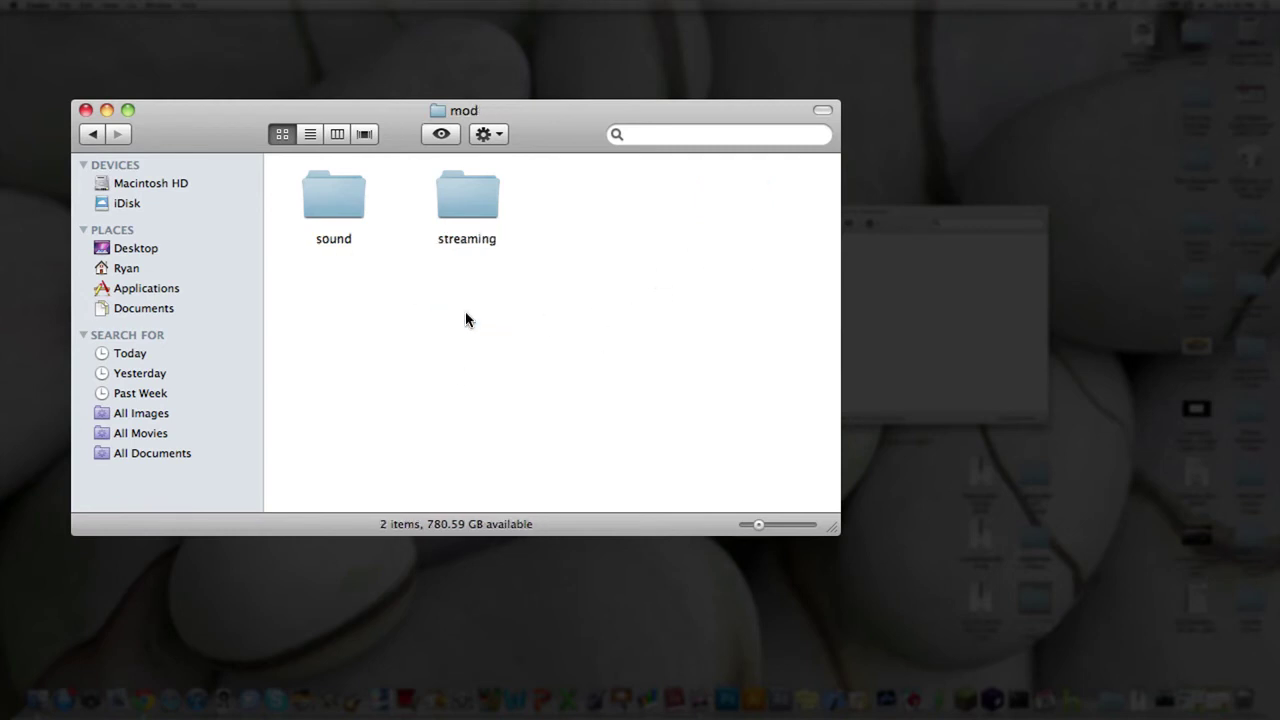
click(92, 134)
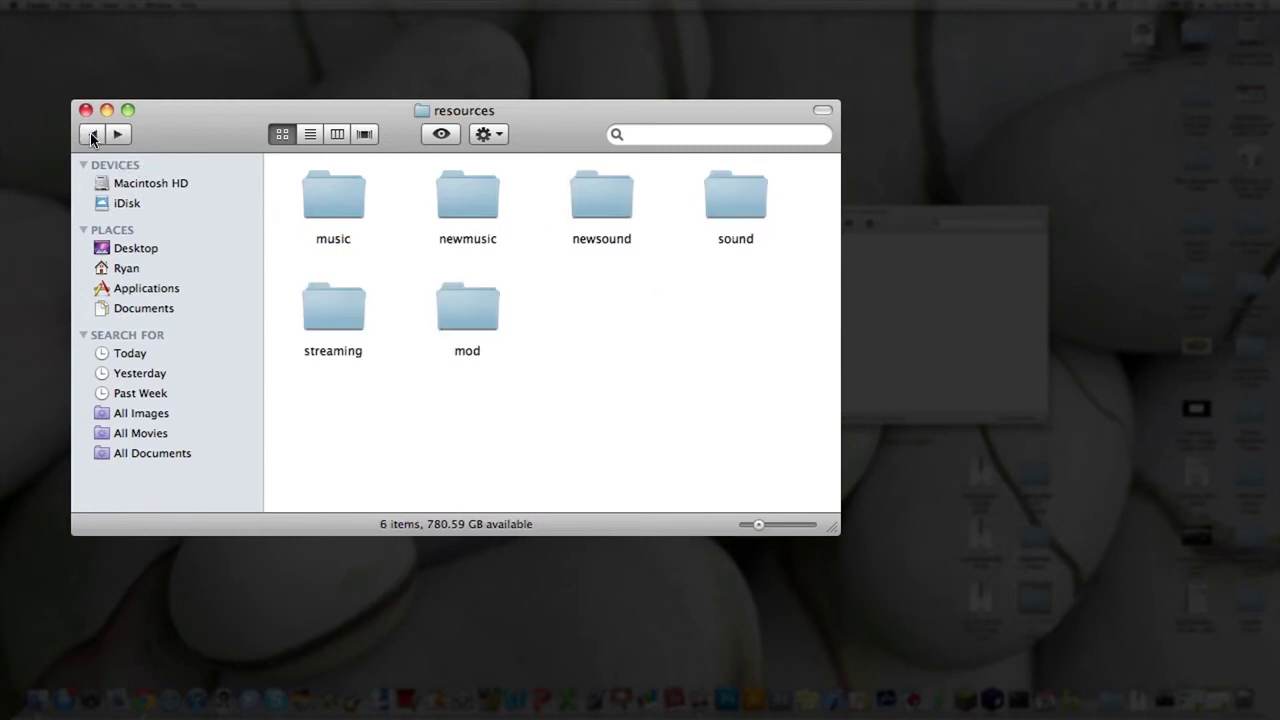
click(92, 134)
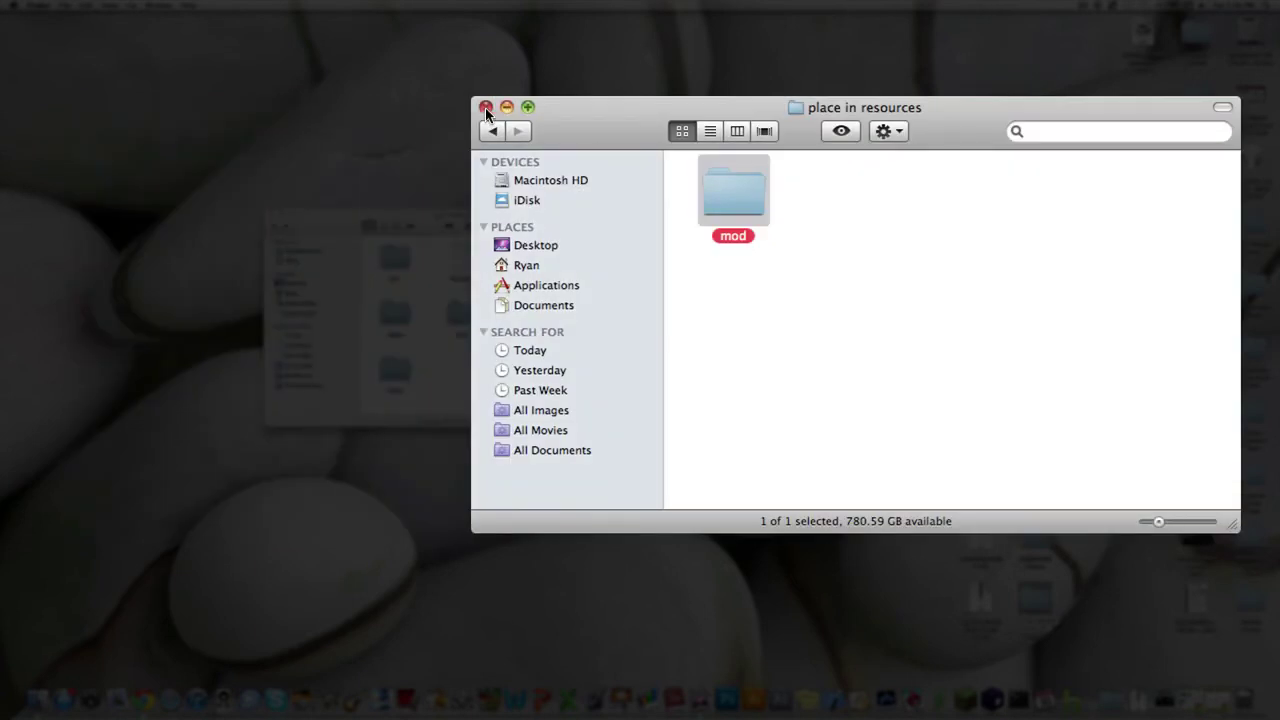
click(486, 108)
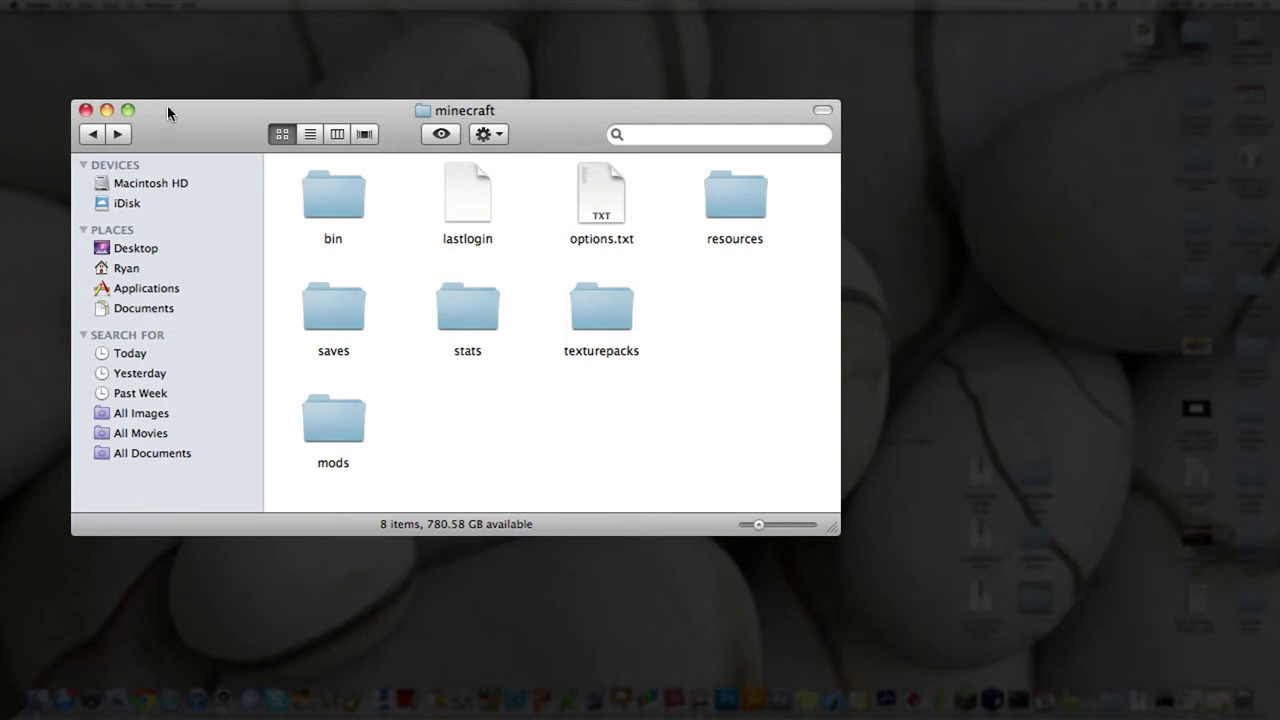
Step: Close the Finder window, log in from the launcher, and play the Portal Test singleplayer world
click(86, 110)
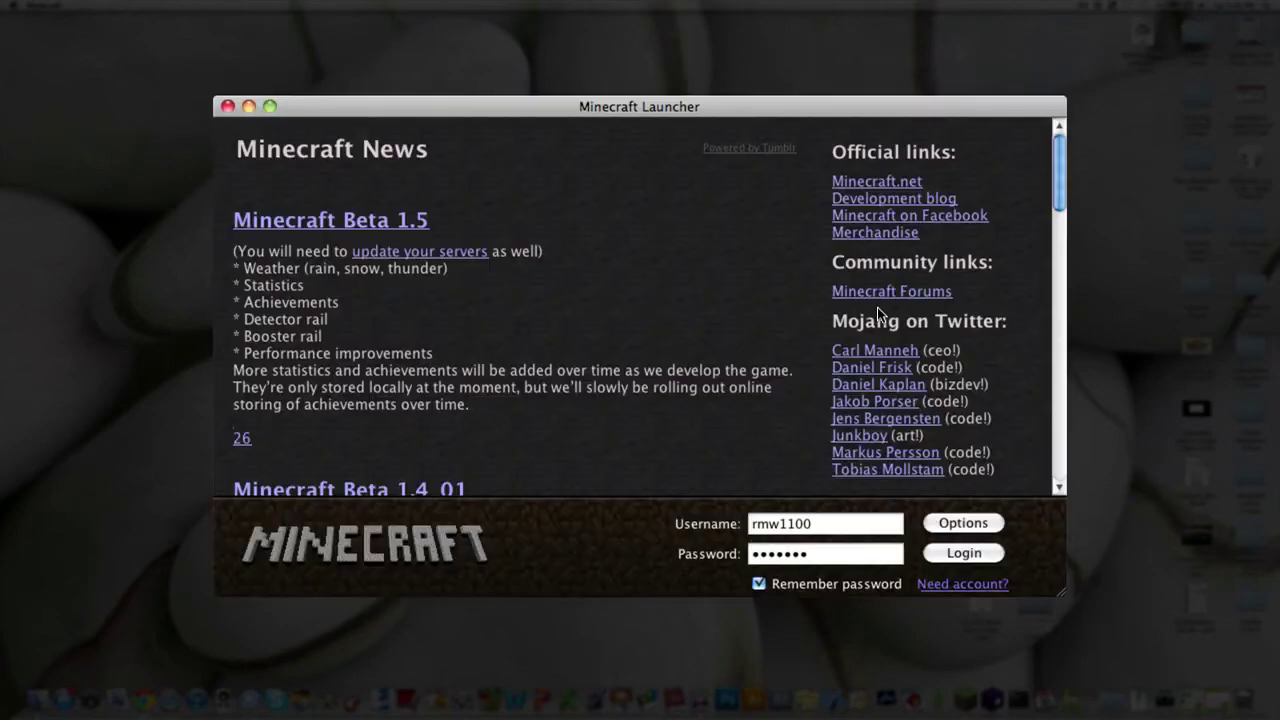
click(987, 553)
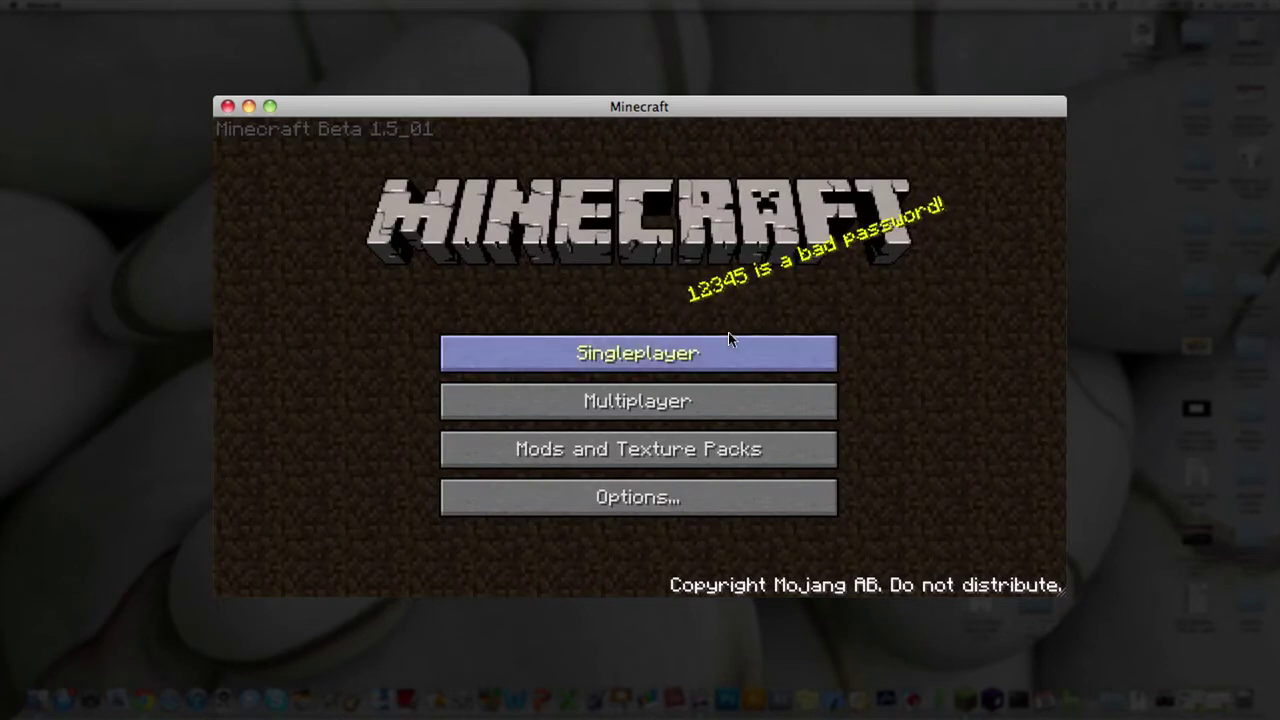
click(681, 354)
click(493, 317)
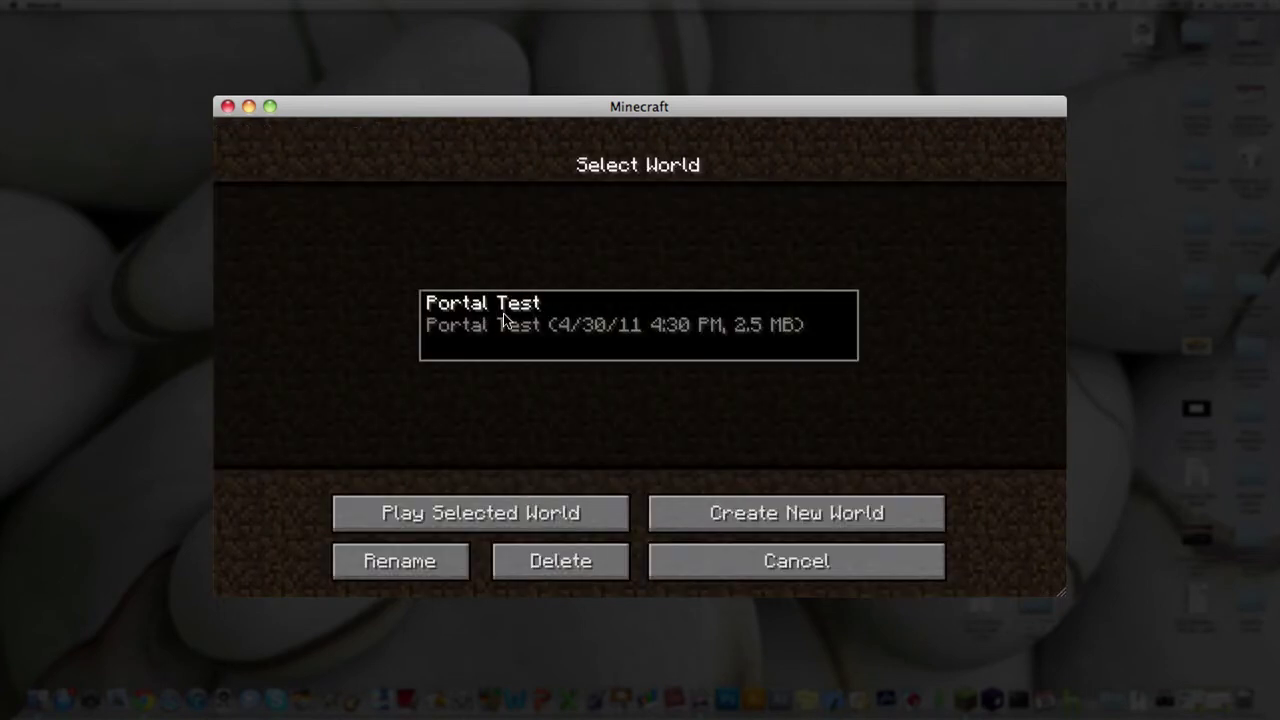
click(512, 525)
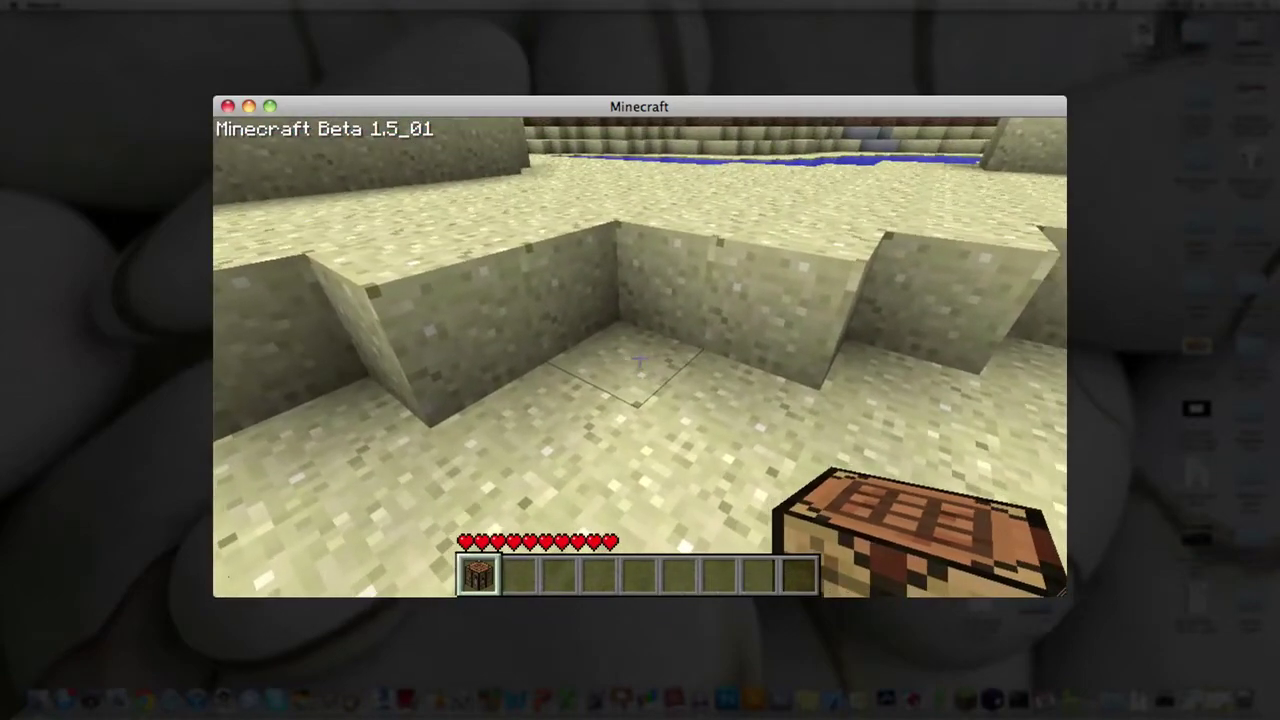
Step: Place the crafting table on the sand and open it
right_click(639, 359)
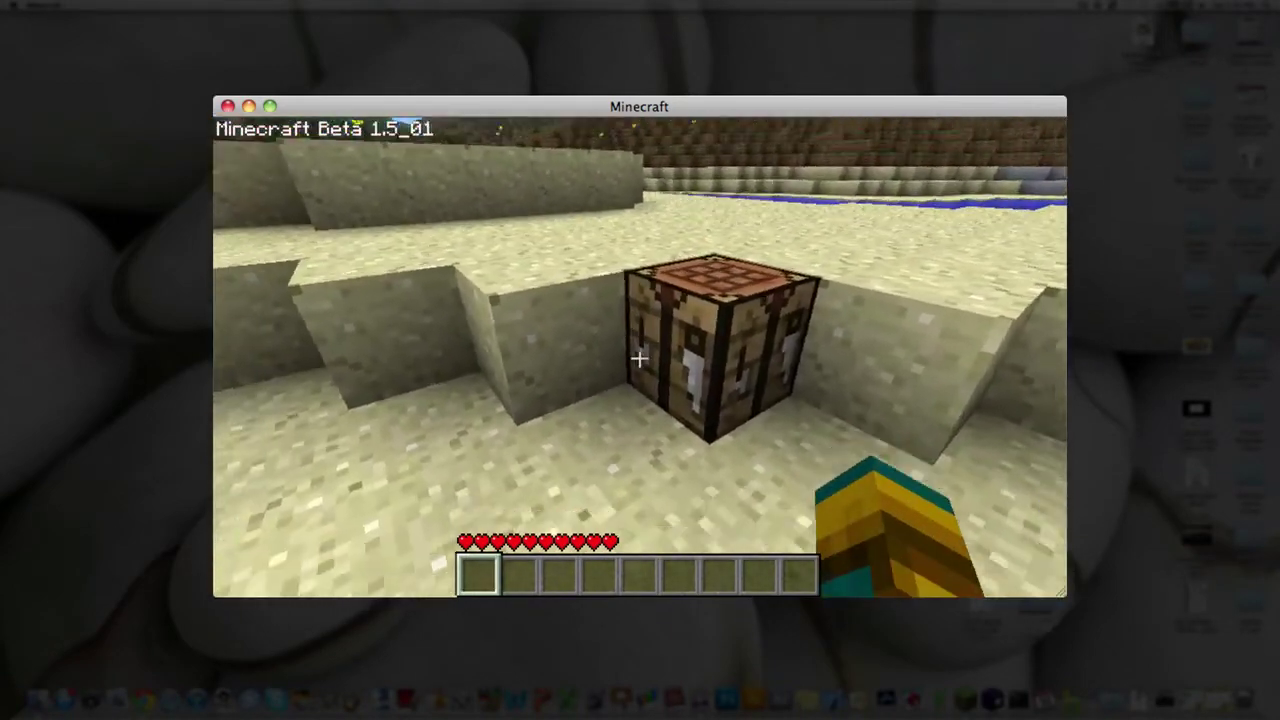
key(w)
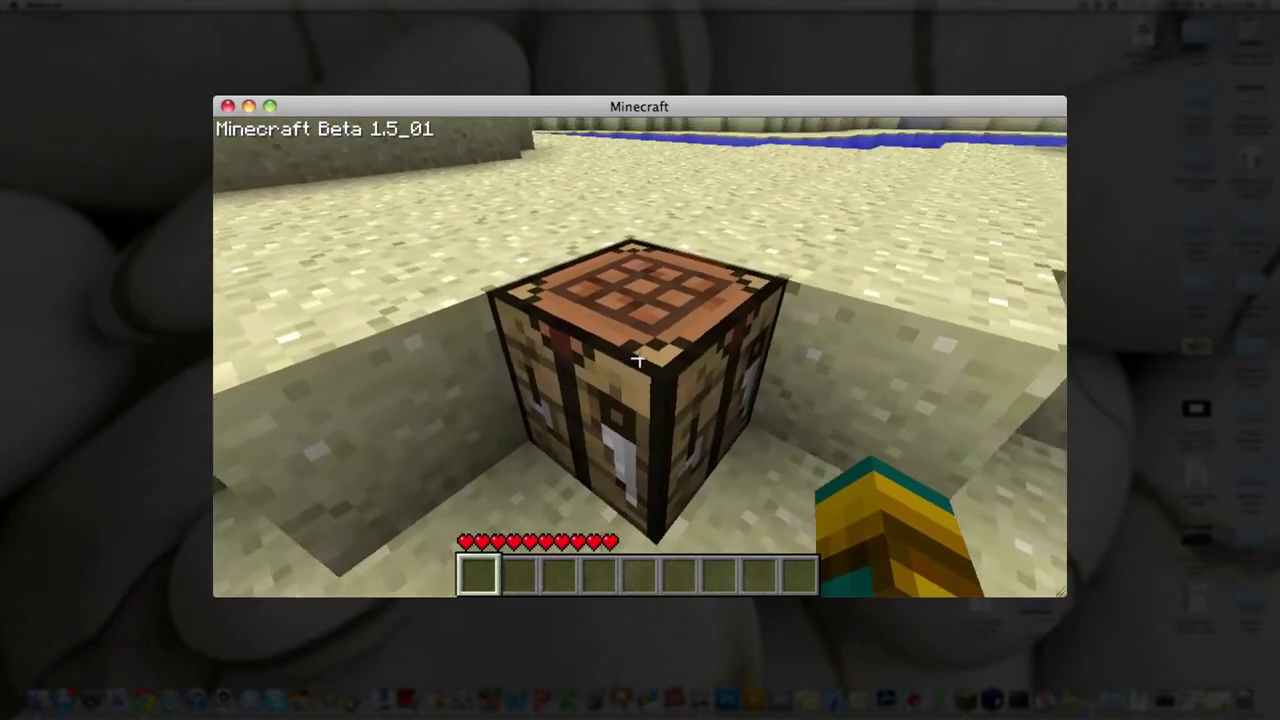
right_click(640, 355)
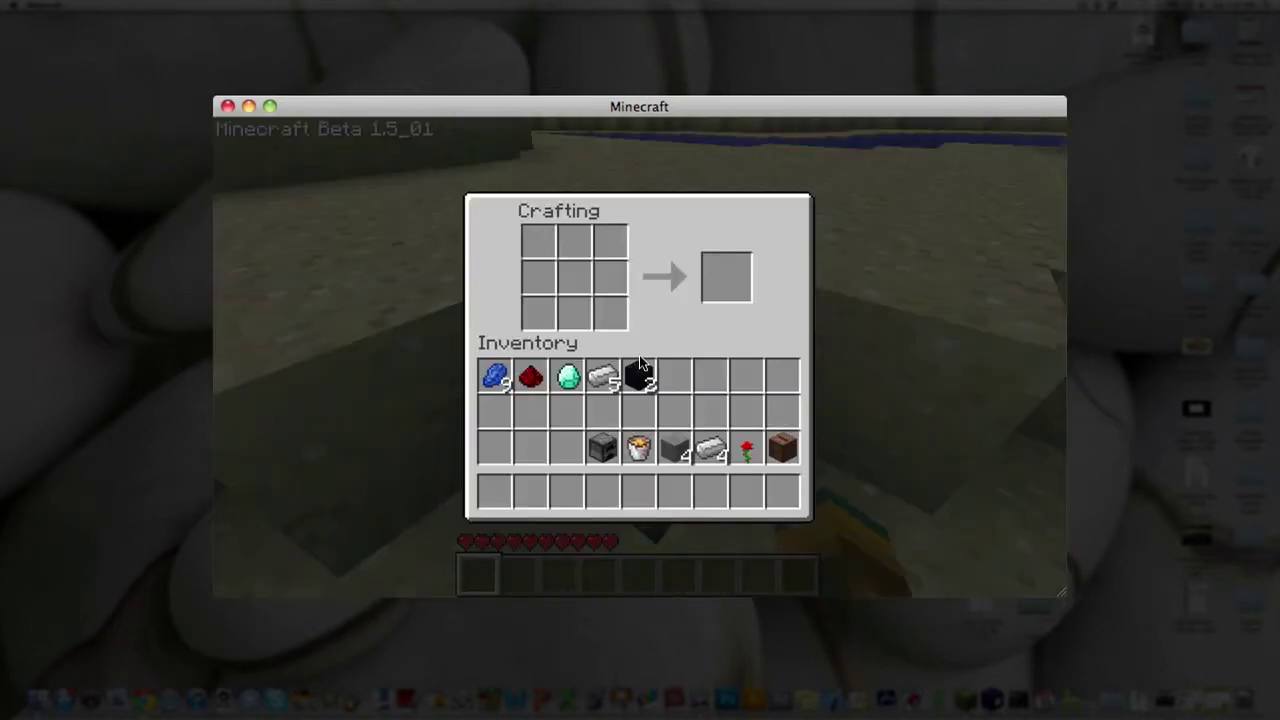
Step: Craft a Mysterious Substance from lapis lazuli and redstone and return the leftover lapis
click(495, 376)
click(577, 279)
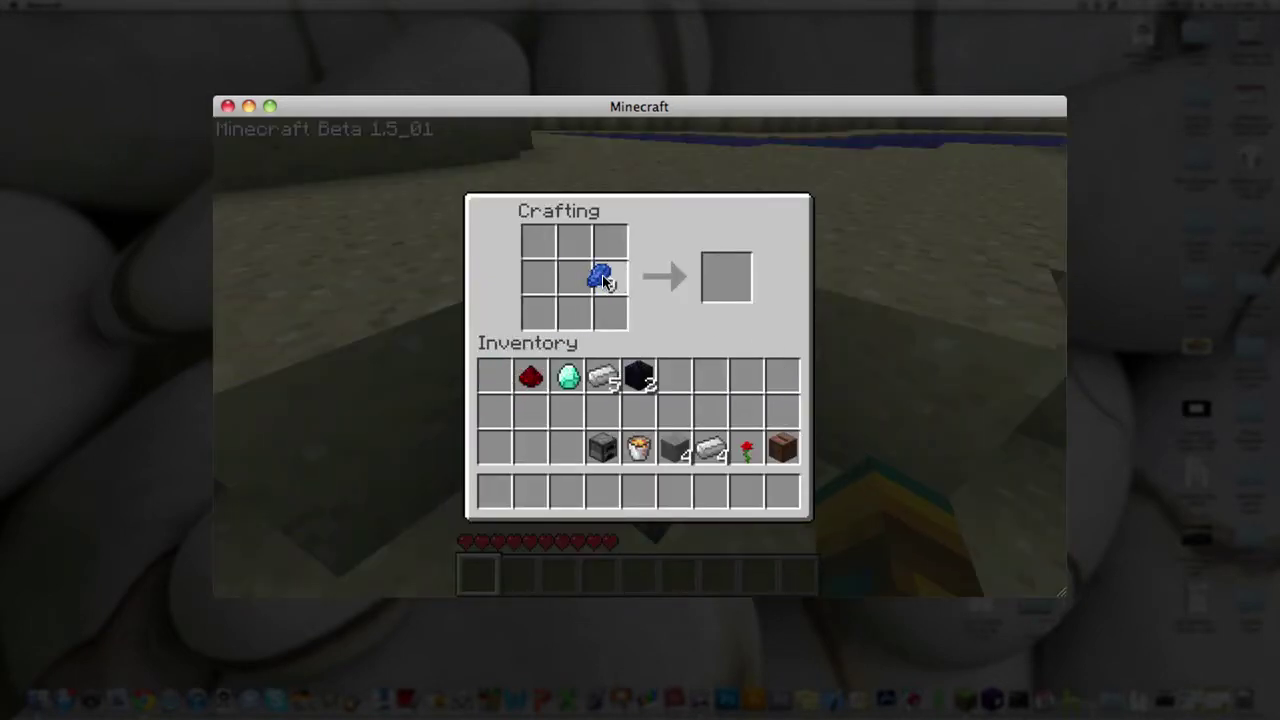
click(611, 280)
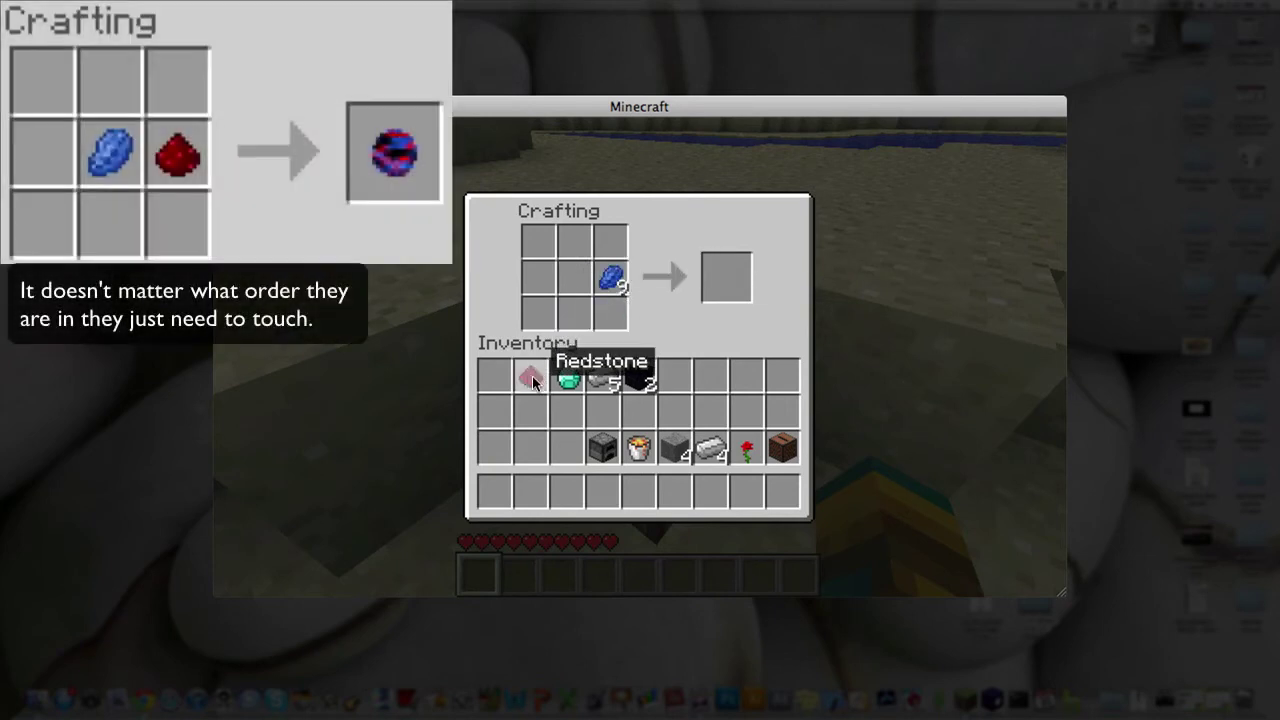
click(532, 376)
click(611, 313)
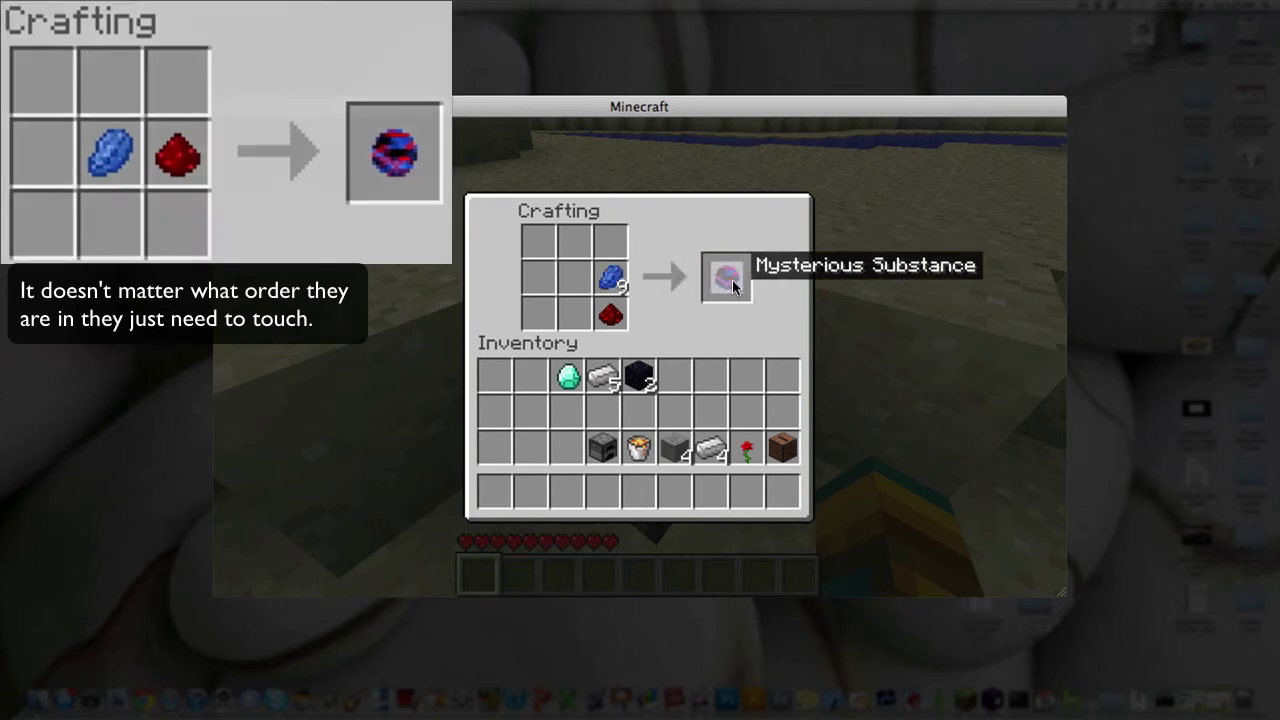
click(727, 280)
click(693, 374)
click(708, 374)
click(612, 280)
click(504, 377)
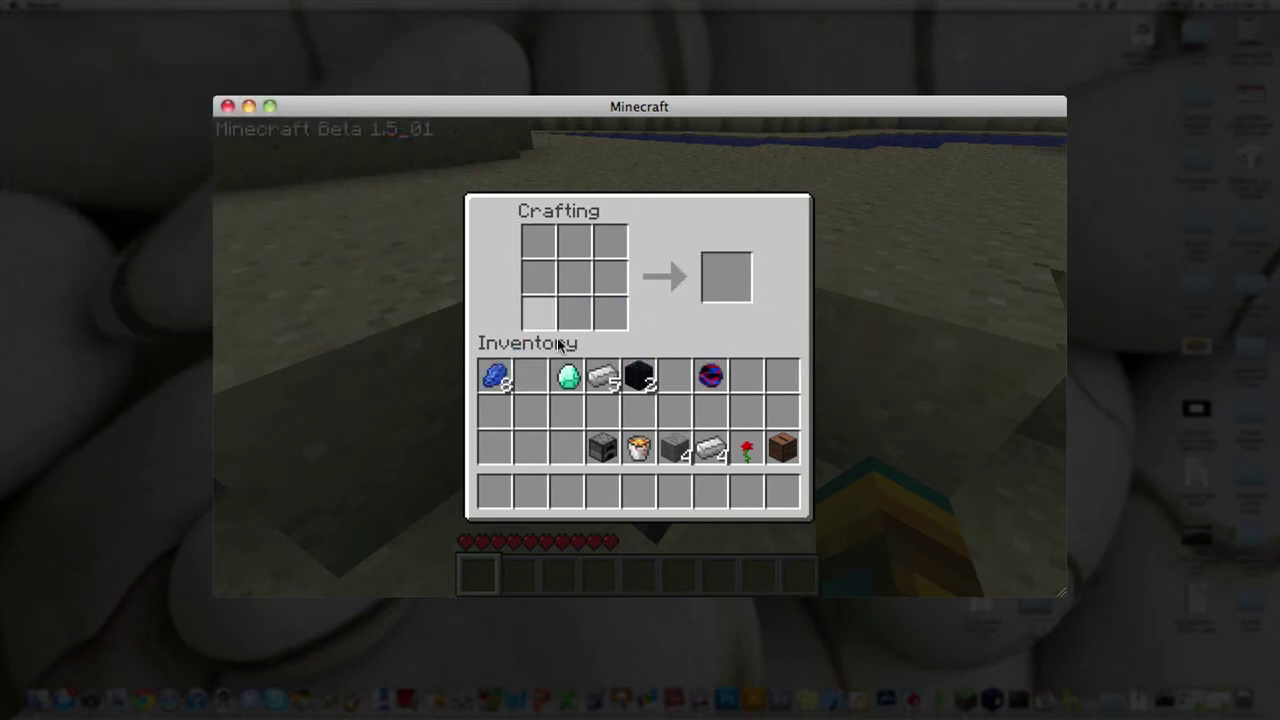
Step: Lay out the diamond, five iron ingots and two obsidian in the crafting grid
click(568, 375)
click(537, 280)
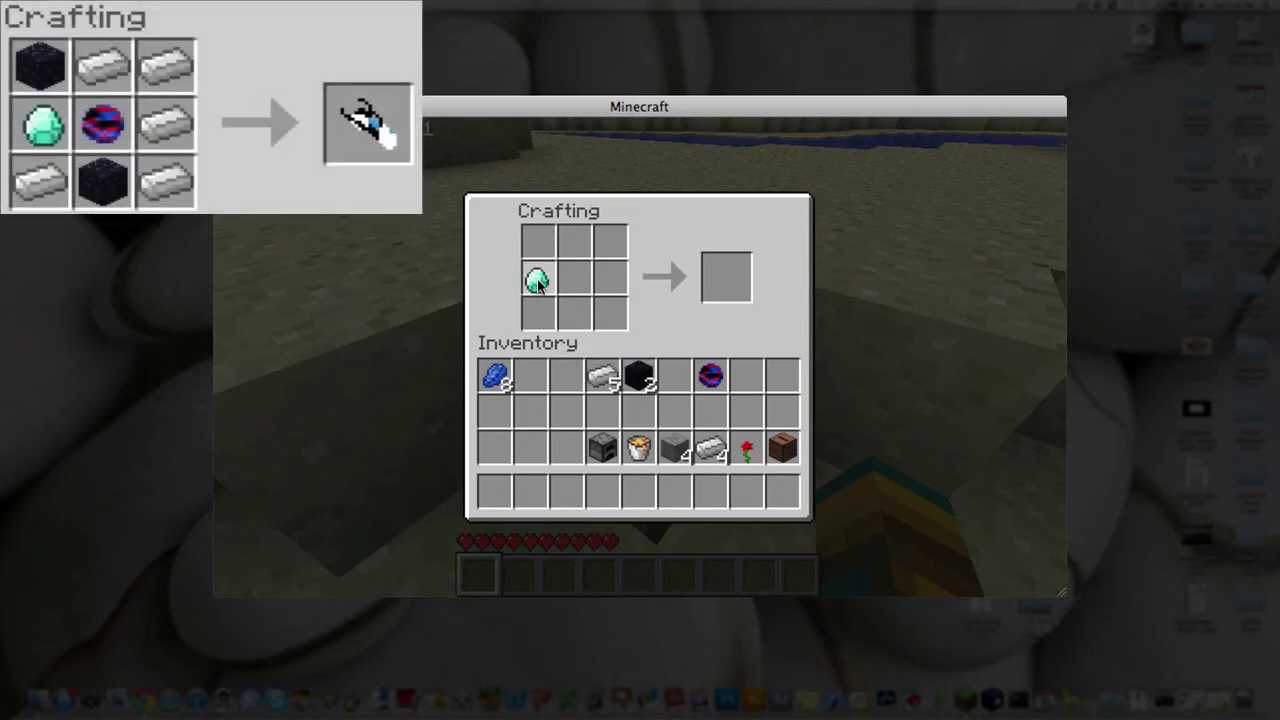
click(605, 375)
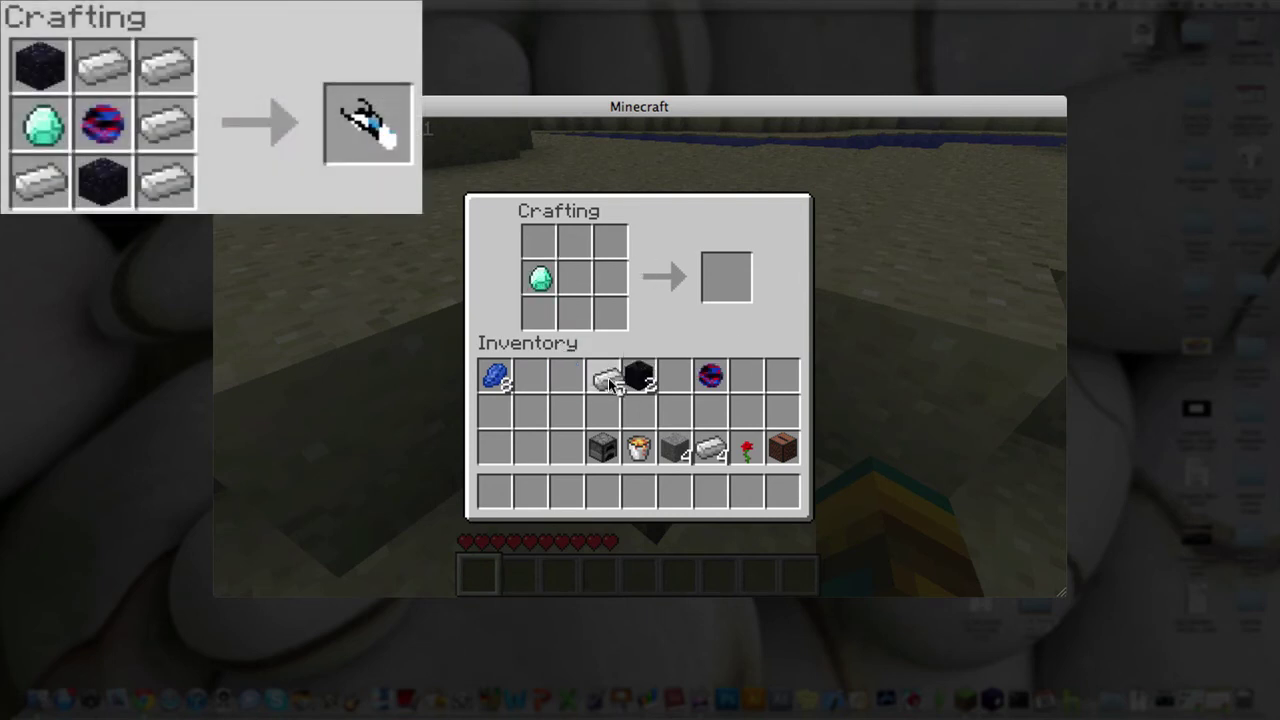
right_click(538, 314)
right_click(608, 316)
right_click(610, 279)
right_click(611, 245)
right_click(574, 243)
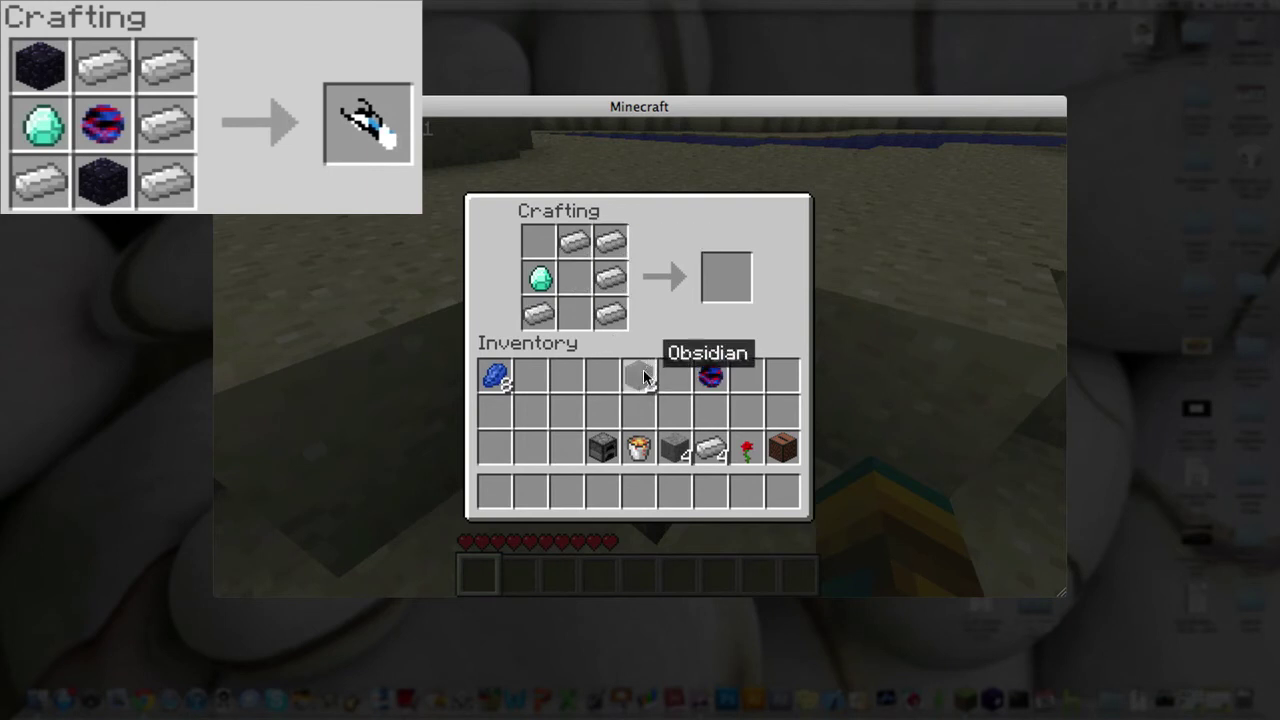
click(640, 372)
right_click(546, 256)
right_click(574, 314)
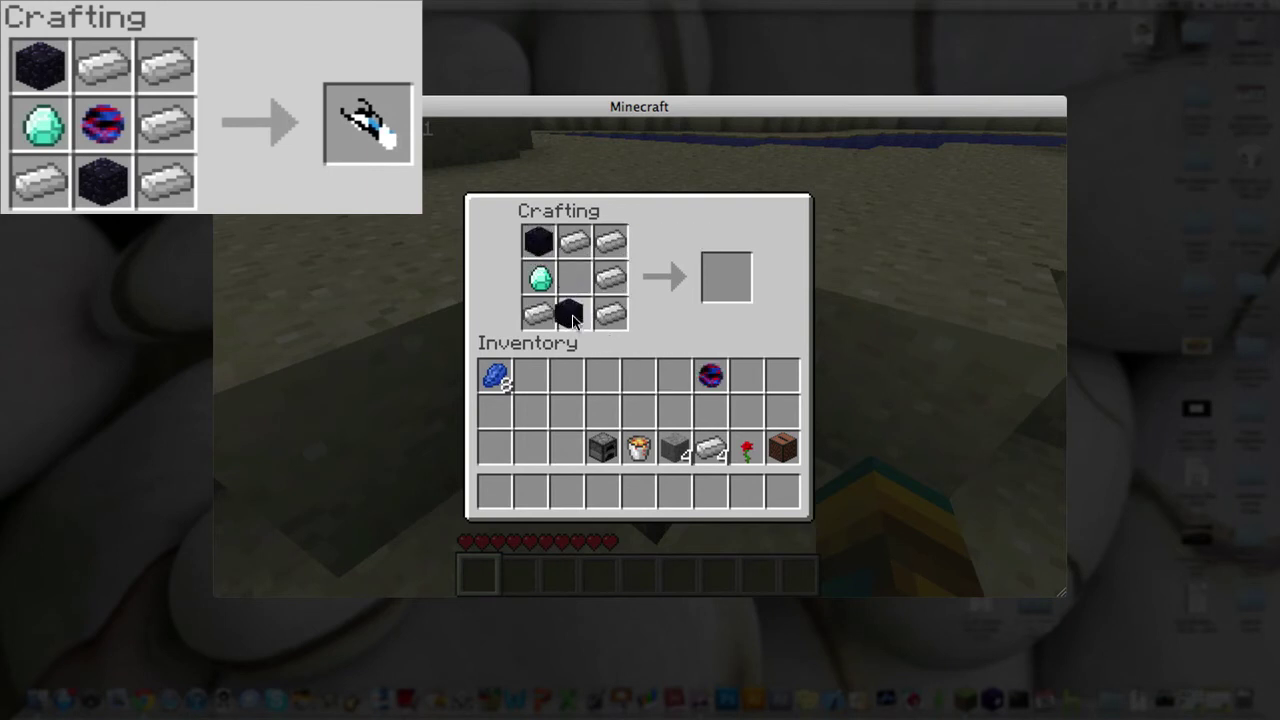
Step: Add the Mysterious Substance in the centre and move the crafted Portal Gun to the hotbar
click(715, 380)
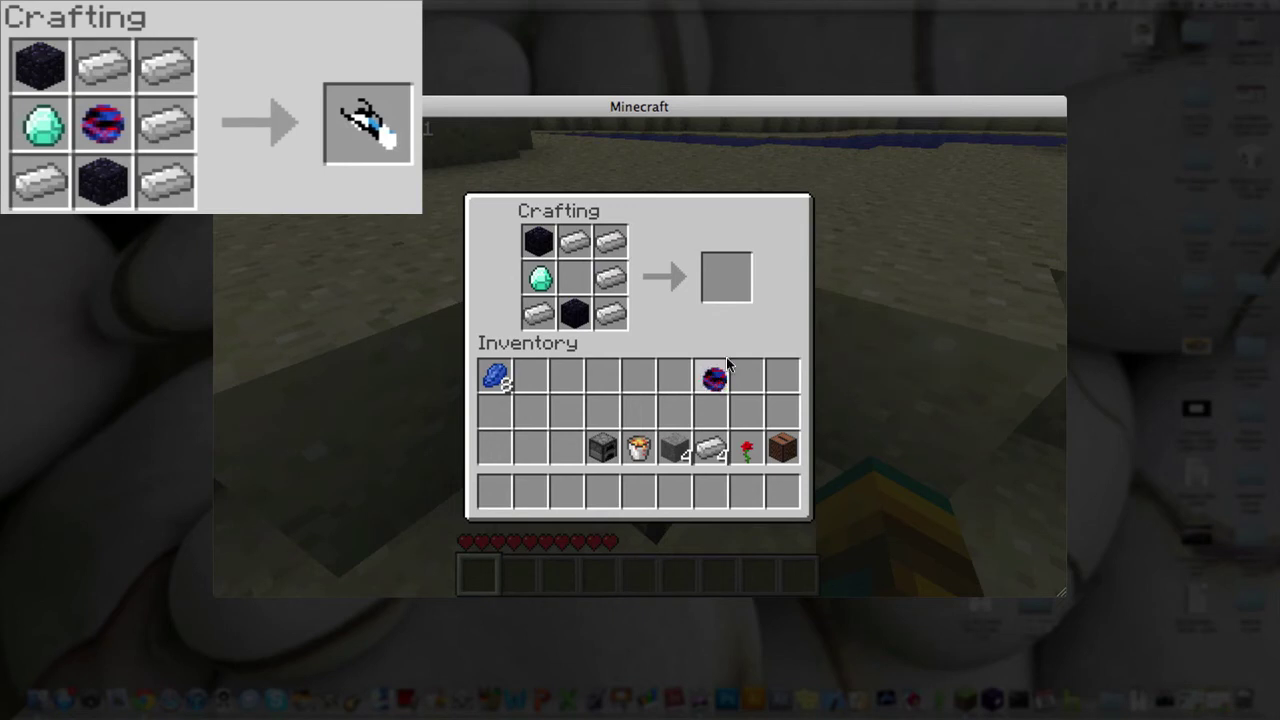
right_click(577, 282)
right_click(577, 282)
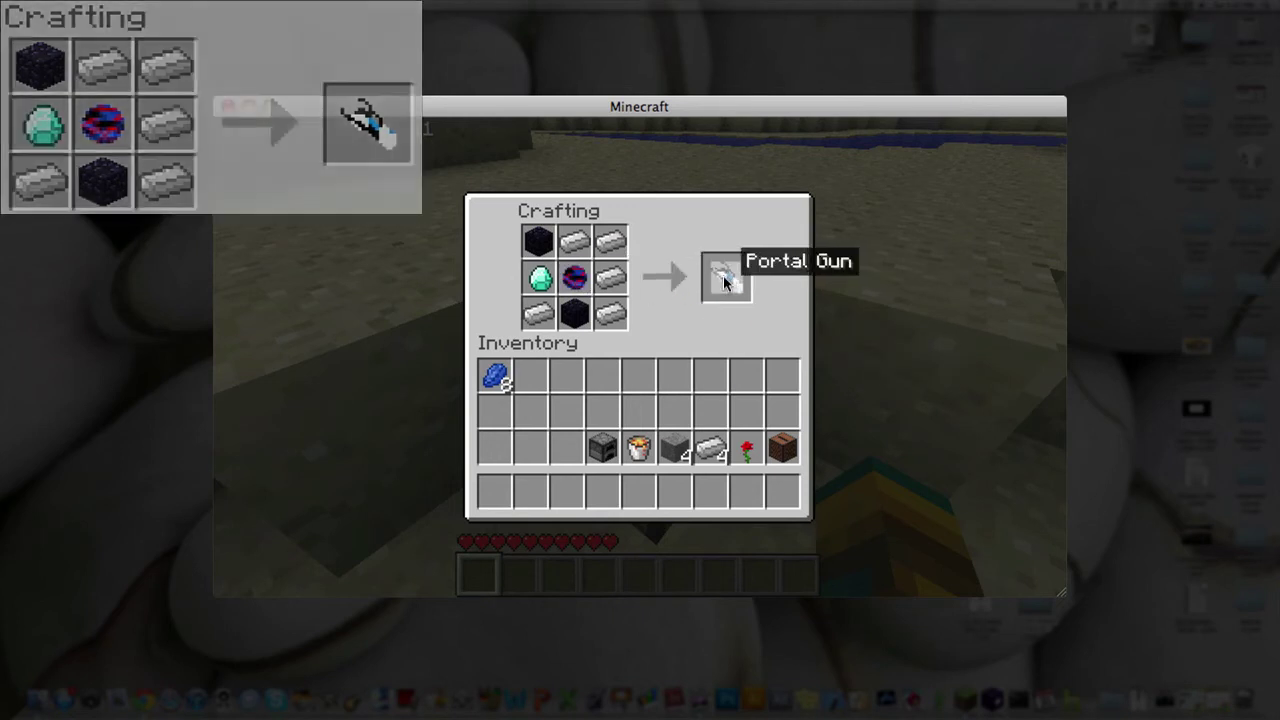
click(726, 282)
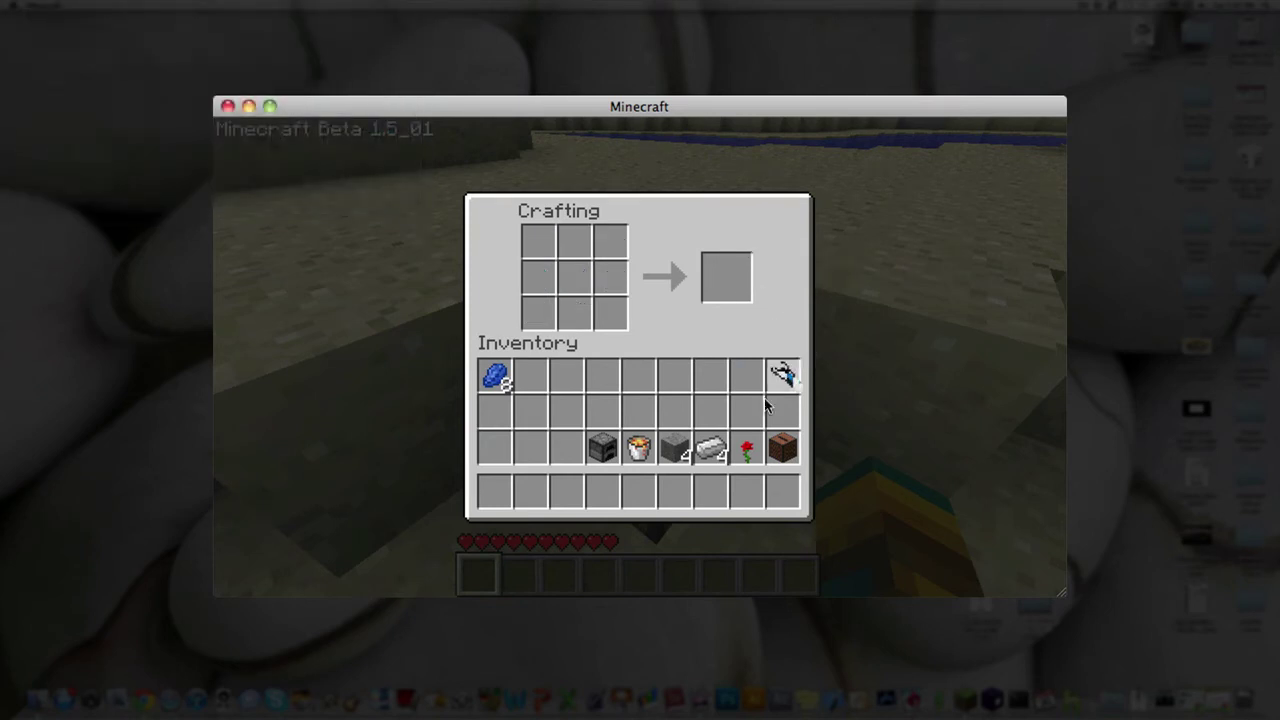
click(493, 491)
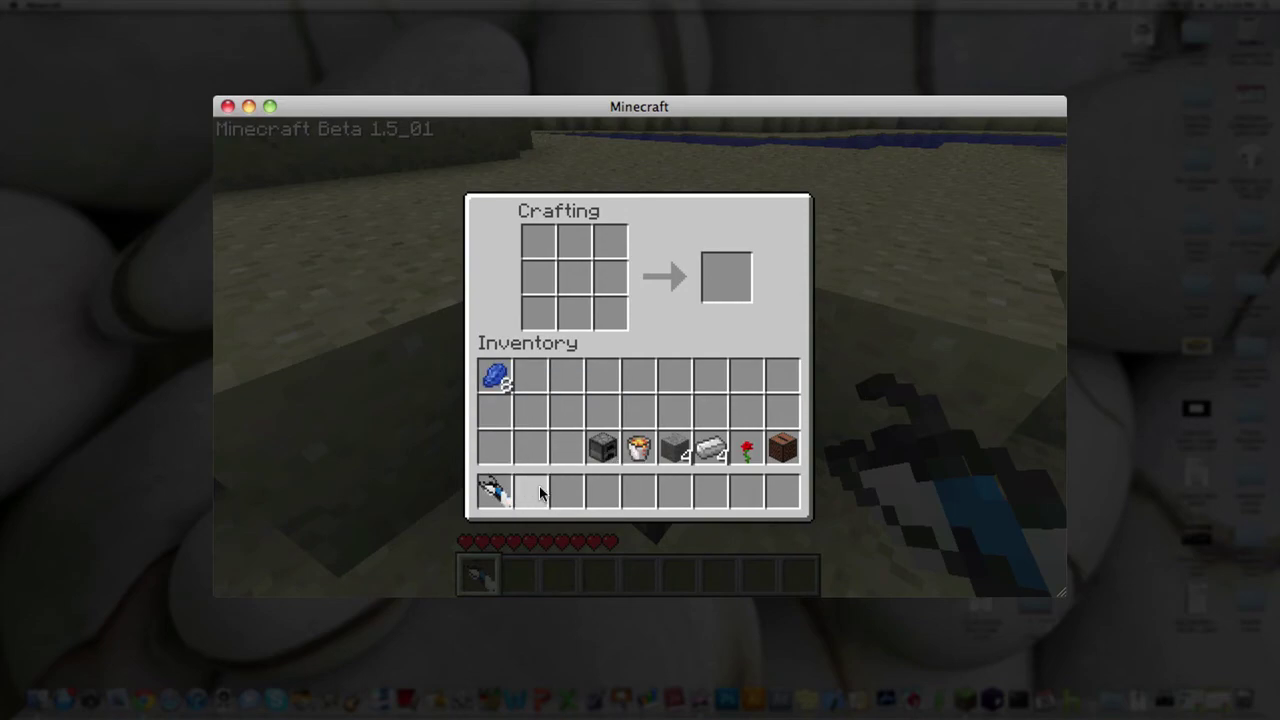
Step: Close the crafting table screen with E and resume play
key(e)
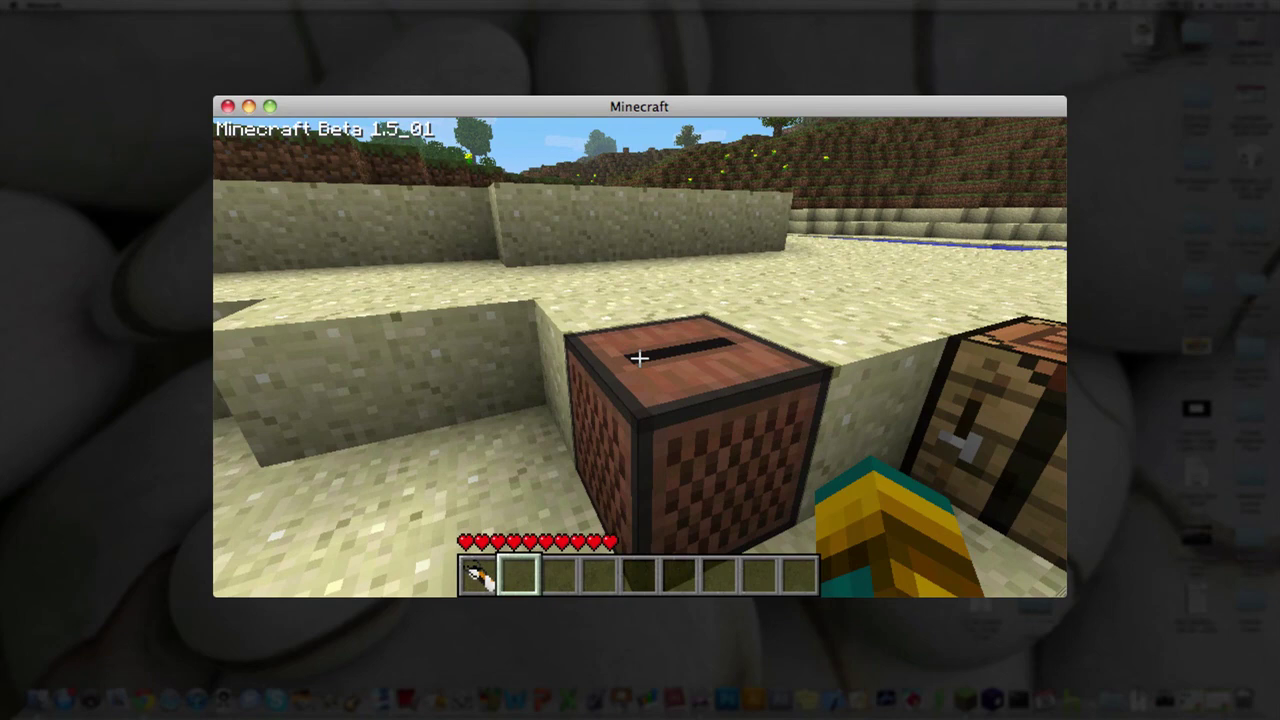
Step: Walk back and forth past the note block beside the crafting table and furnace
key(s)
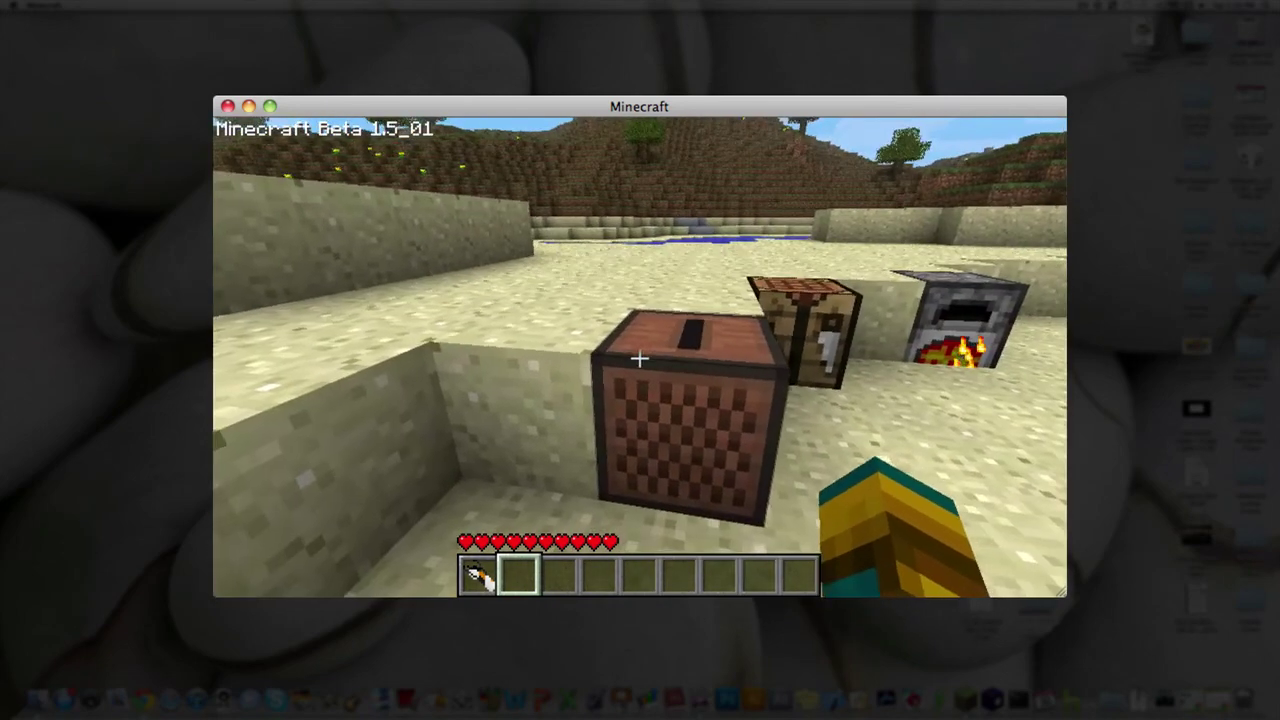
key(s)
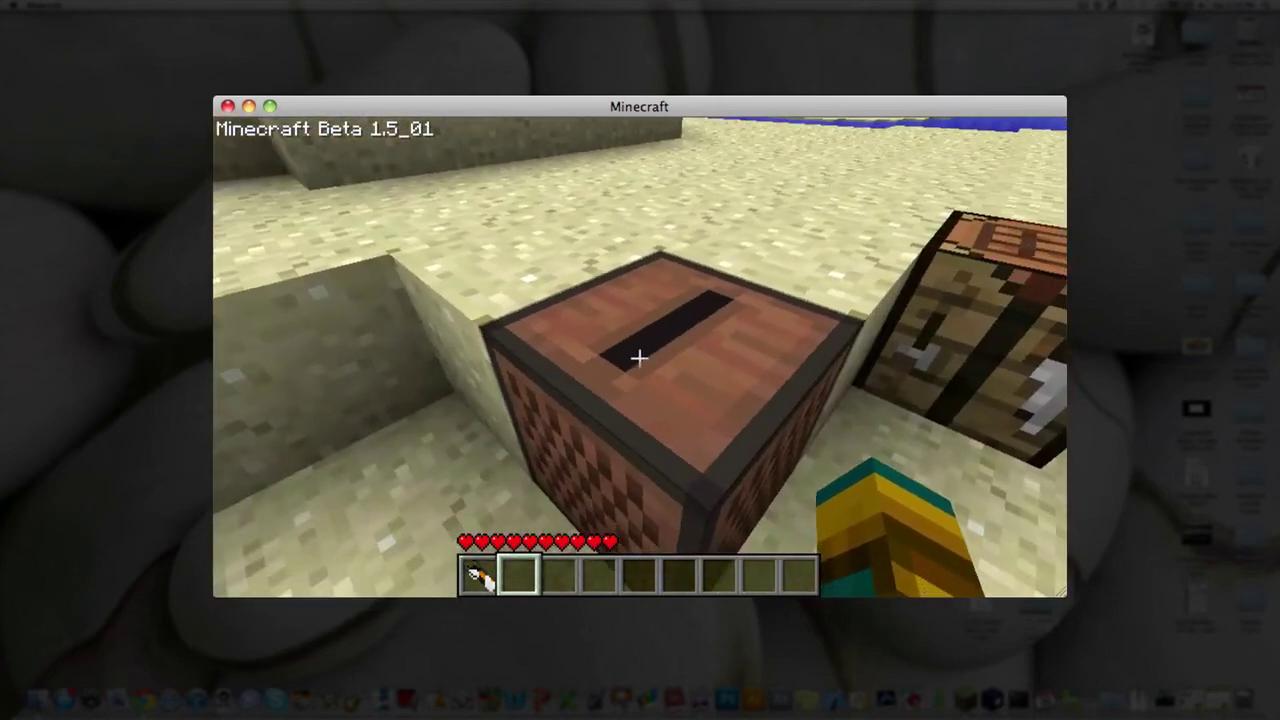
key(w)
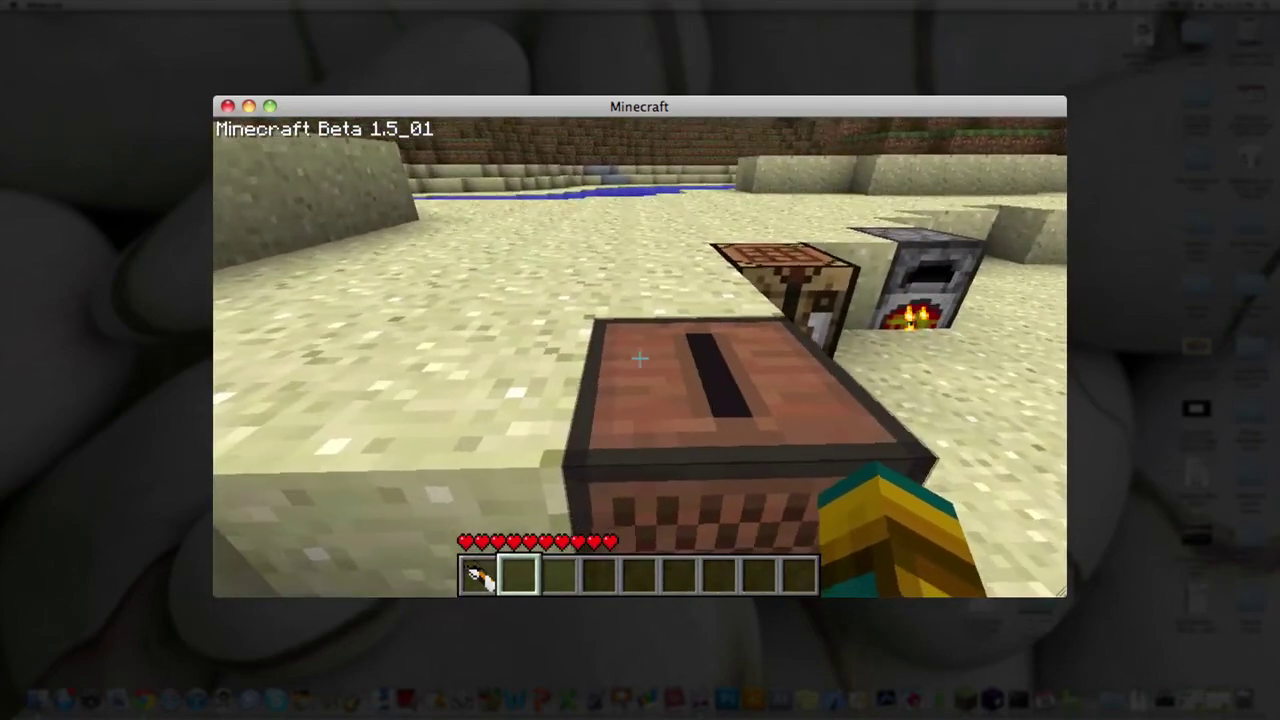